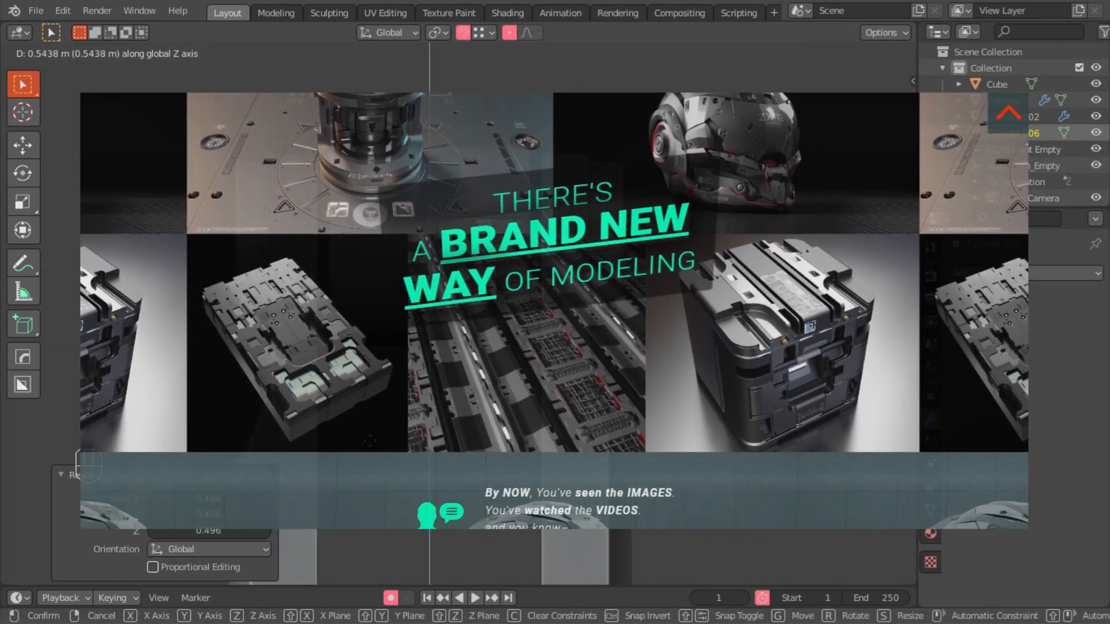
Delete the selected object, add a new cube in its place and raise it along the Z axis.
left_click(398, 443)
key("Delete")
key("shift+a")
mouse_move(382, 292)
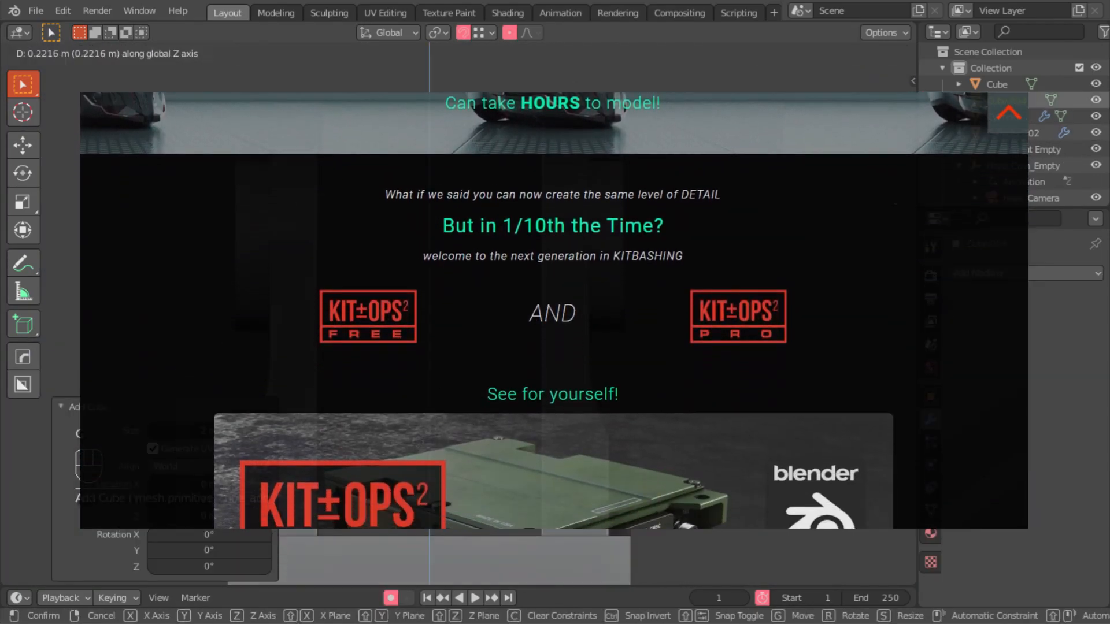
left_click(375, 389)
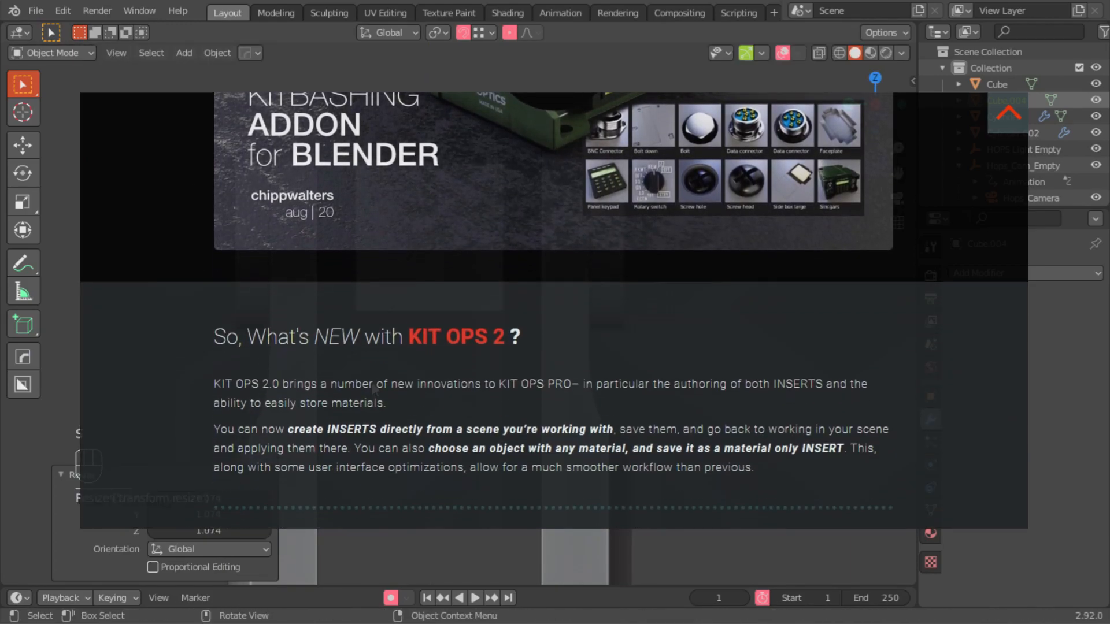
Fine-tune the new cube's position along the Z axis and adjust its overall scale.
key("g")
key("z")
left_click(374, 381)
key("s")
left_click(381, 382)
Add a Subdivision Surface modifier to the cube with 4 viewport levels and show the viewport overlays.
middle_click_drag(404, 324, 404, 387)
left_click(964, 274)
left_click(772, 569)
triple_click(1080, 345)
left_click(782, 53)
Edit the cube's mesh and extrude one of its side faces outward.
key("Tab")
middle_click_drag(451, 347, 457, 324)
scroll(457, 323, "up", 4)
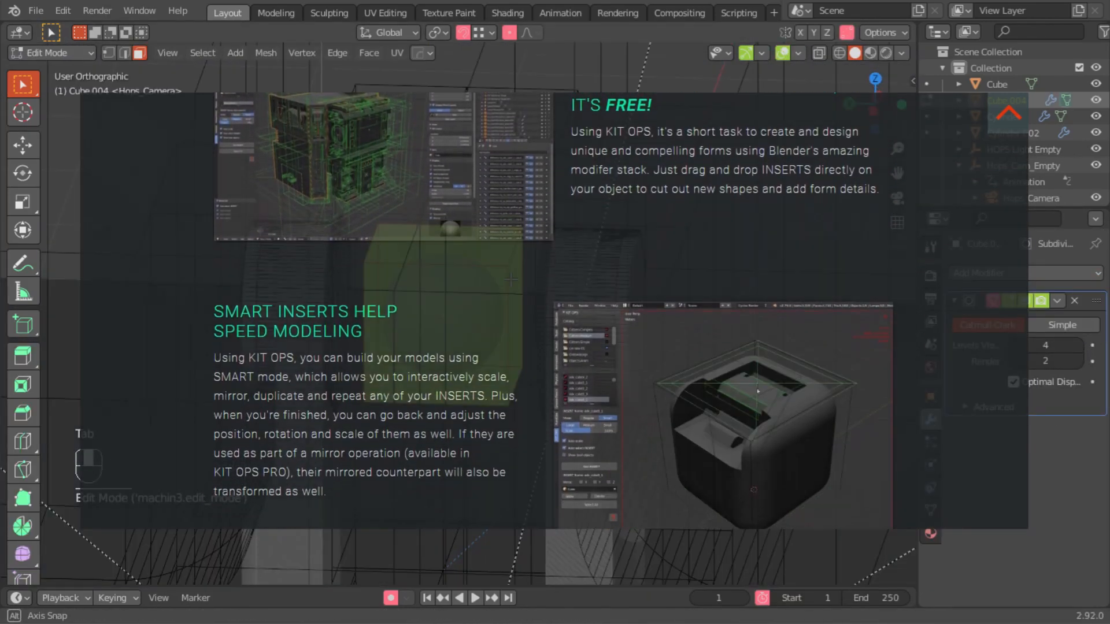
left_click(517, 300)
key("e")
left_click(180, 335)
Extrude the end face of the side extension further in successive sections.
middle_click_drag(180, 336, 231, 332)
left_click(180, 347)
key("e")
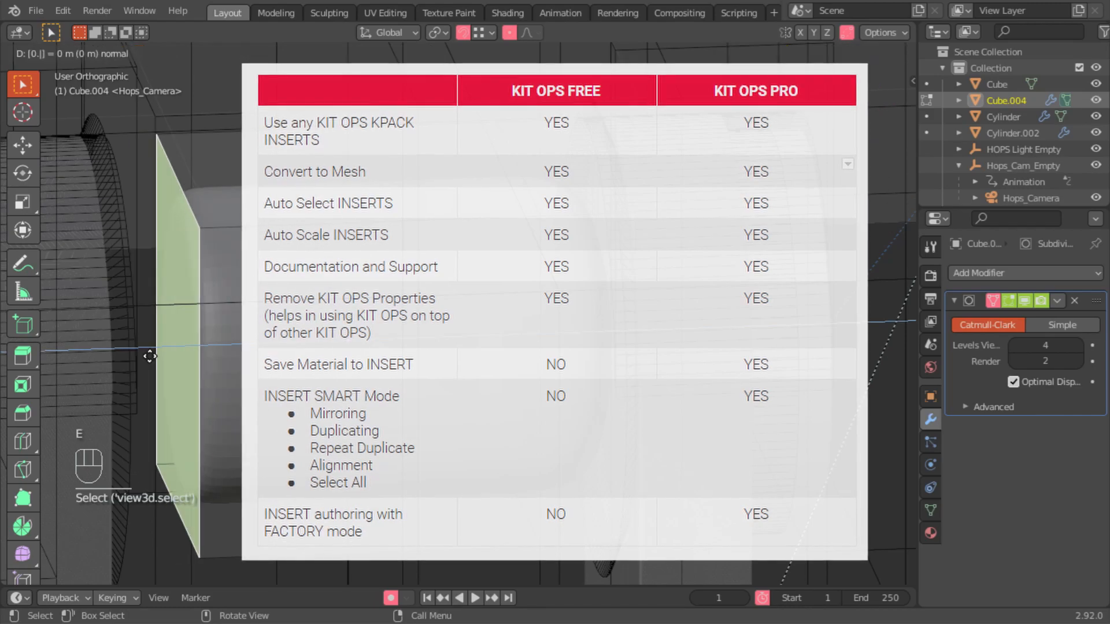
left_click(148, 357)
middle_click_drag(148, 357, 104, 265)
left_click(171, 323)
key("e")
middle_click_drag(370, 243, 462, 243)
left_click(486, 277)
Inset the faces of the extruded section twice.
left_click(341, 444, "shift")
right_click(451, 324)
middle_click_drag(451, 323, 497, 289)
key("i")
left_click(456, 289)
key("i")
left_click(474, 284)
Shade the object smooth and mirror it with bisect on the X and Y axes.
key("Tab")
right_click(462, 289)
left_click(474, 295)
key("alt+x")
key("Tab")
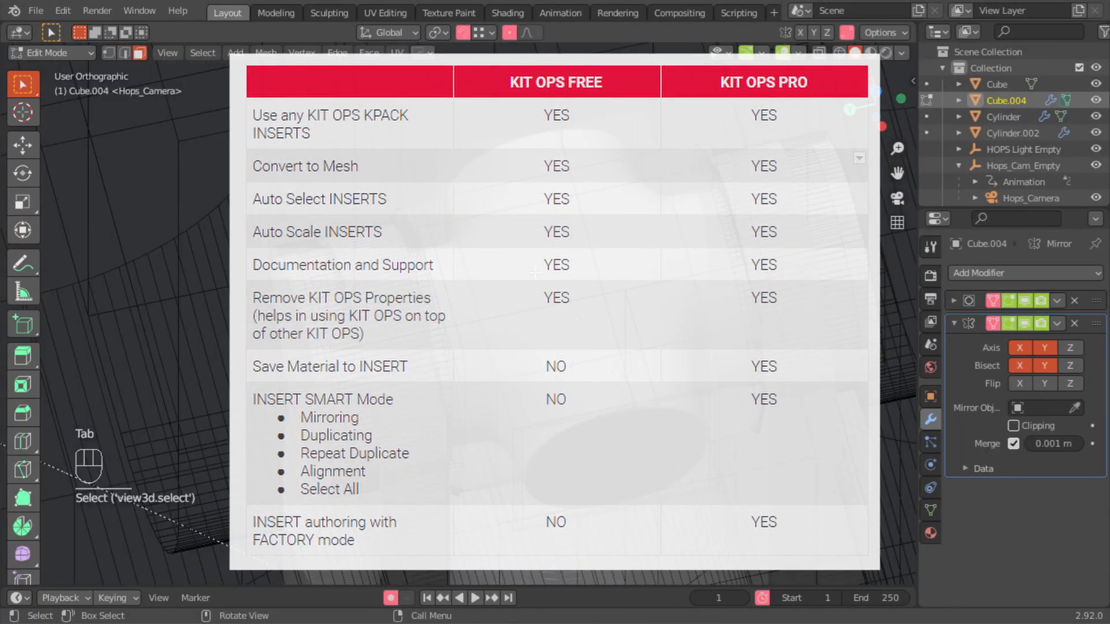
Inset another face on the mirrored body.
left_click(636, 260)
key("i")
key("i")
left_click(566, 300)
right_click(564, 298)
Scale the next selected face of the body and inset it.
left_click(532, 409)
middle_click_drag(531, 408, 404, 197)
key("s")
left_click(329, 164)
key("i")
left_click(339, 176)
Enable the Z axis and its bisect on the Mirror modifier and add two loop cuts near the round opening.
middle_click_drag(338, 176, 573, 116, "ctrl")
left_click_drag(1069, 348, 1069, 365)
middle_click_drag(598, 440, 584, 416)
key("ctrl+r")
left_click(551, 92)
left_click(552, 104)
key("ctrl+r")
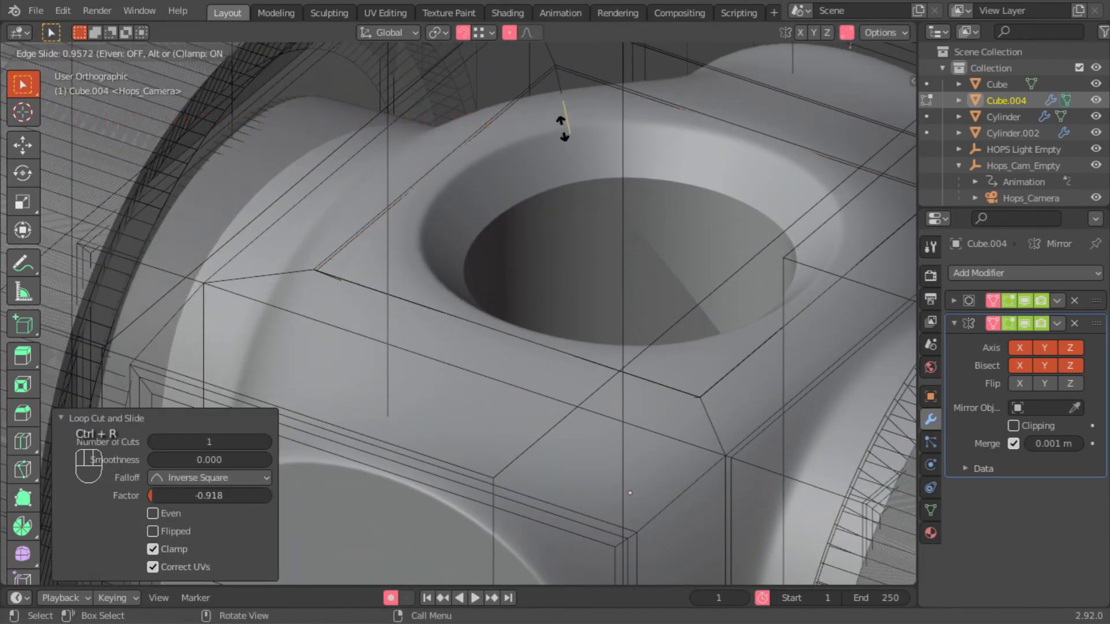
left_click(565, 133)
Undo the last edit and add another loop cut to the body near the round opening.
left_click(781, 56)
left_click(781, 56)
left_click(814, 56)
key("ctrl+z")
scroll(607, 191, "up", 7)
key("ctrl+r")
left_click(631, 195)
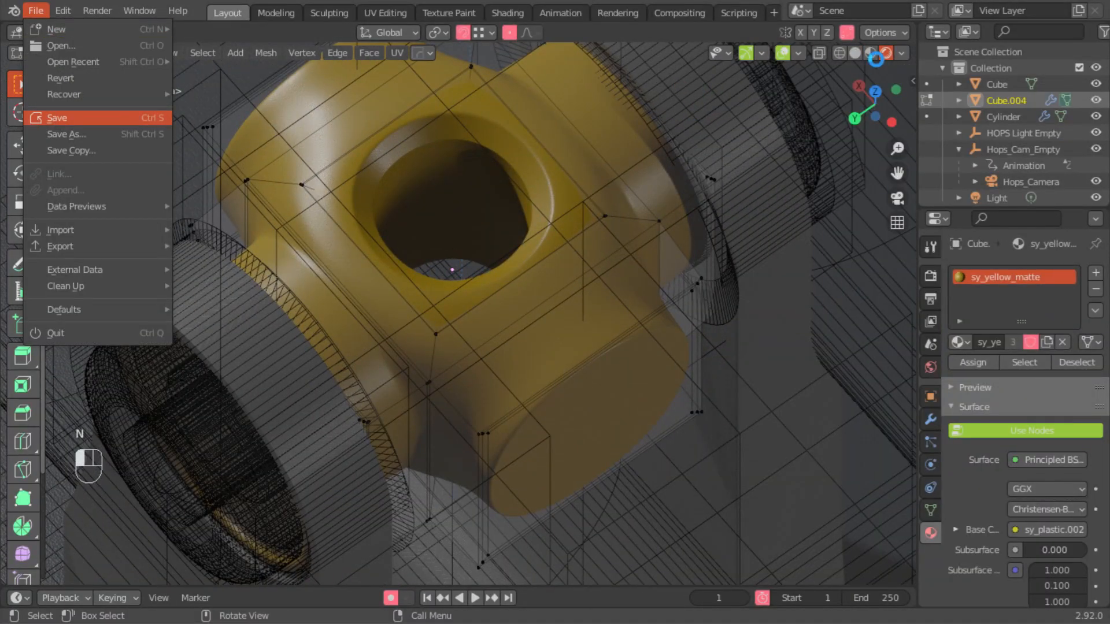
Save the file and select two faces of the yellow part in face selection mode with X-ray off.
left_click(47, 117)
left_click(819, 53)
left_click(139, 53)
middle_click_drag(370, 144, 722, 196)
left_click(460, 191)
left_click(578, 178, "shift")
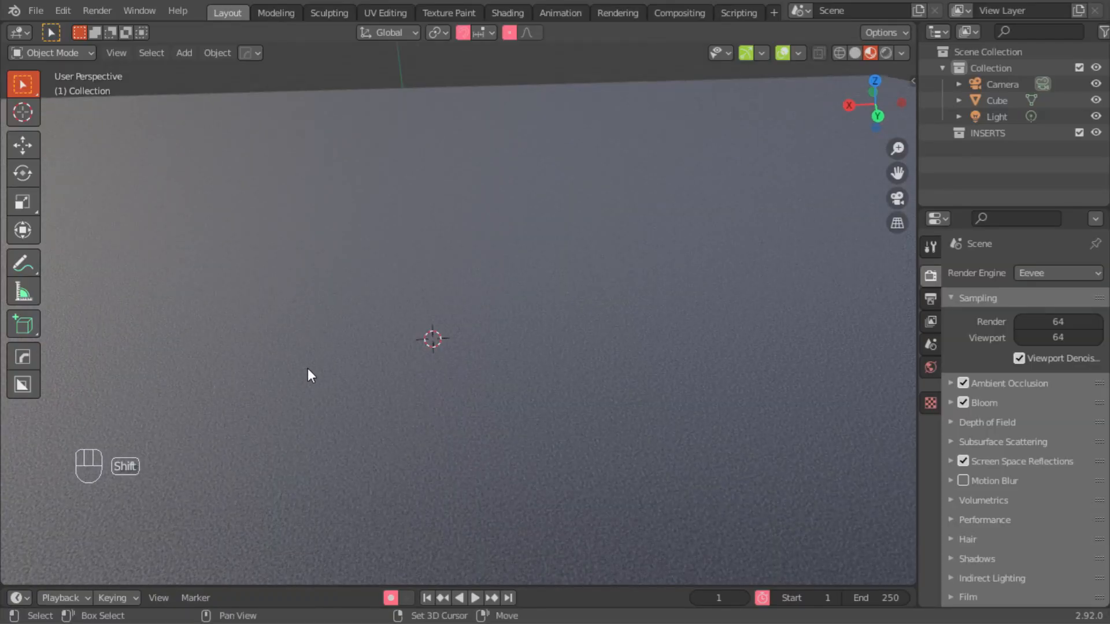
Add a cylinder mesh at the 3D cursor and increase its vertex count.
key("shift+a")
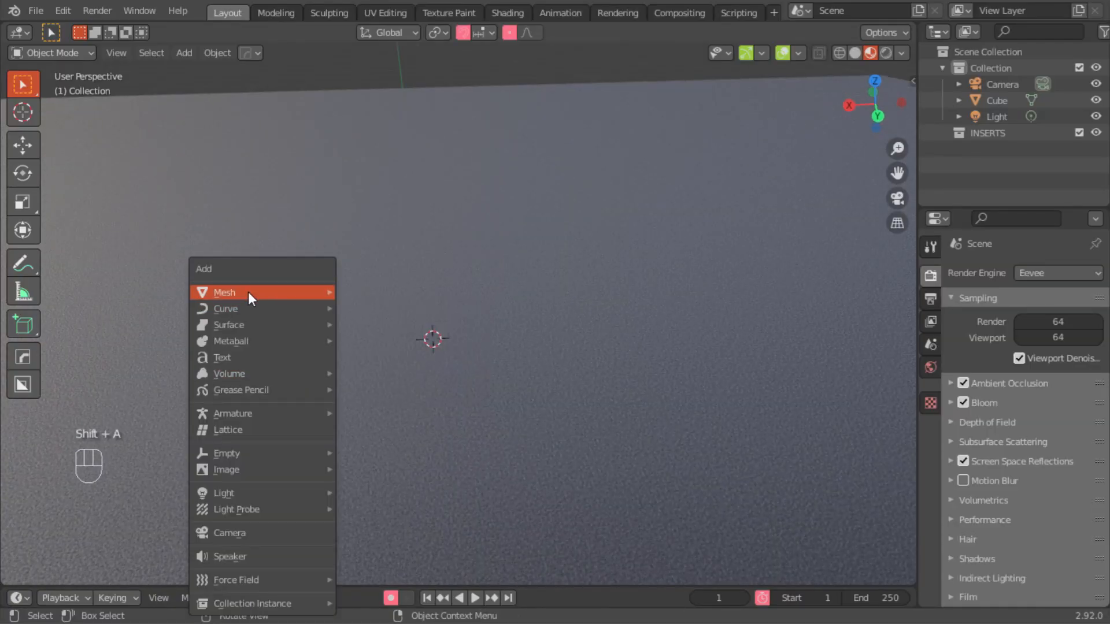
mouse_move(250, 292)
left_click(372, 384)
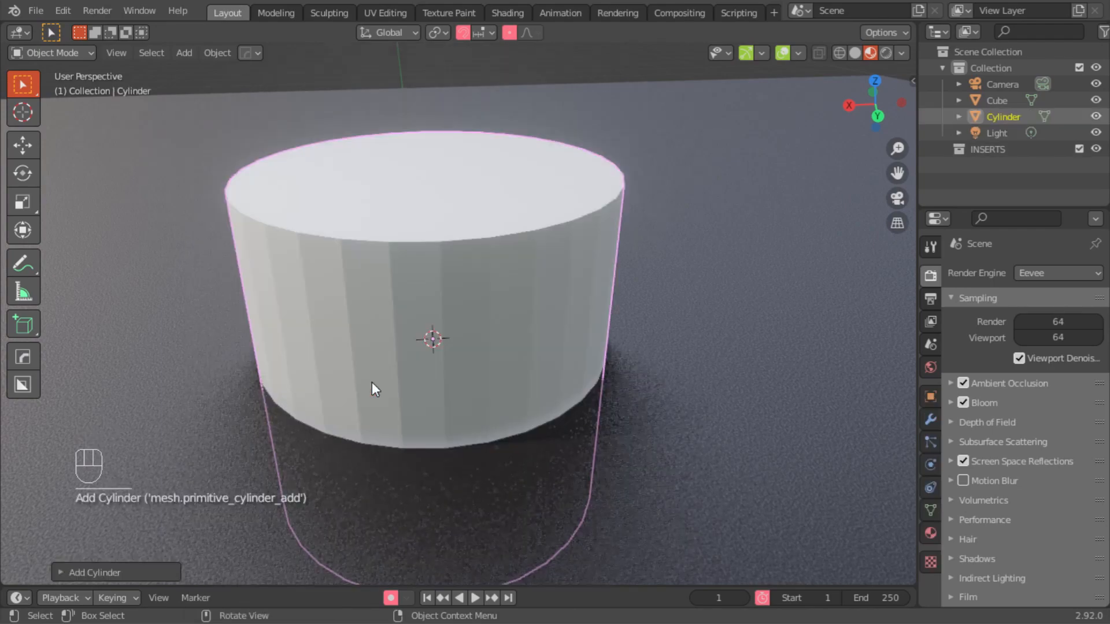
left_click(116, 572)
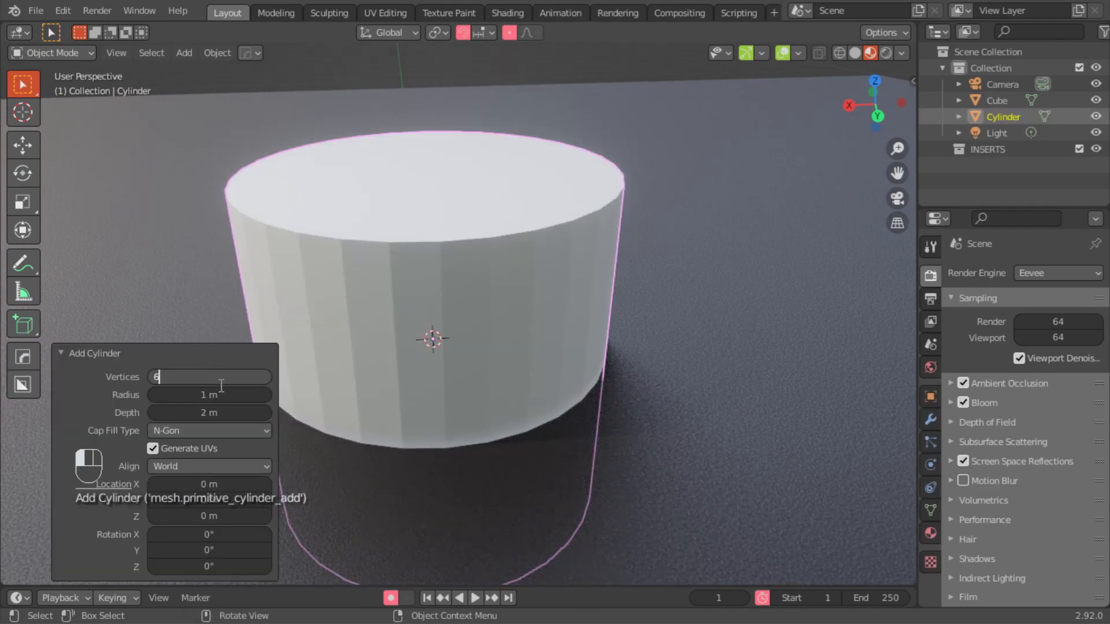
Apply the HardOps Ssharp operation to the cylinder for smooth sides and sharp rims.
key("q")
left_click(271, 91)
key("q")
key("Escape")
middle_click_drag(334, 280, 566, 323)
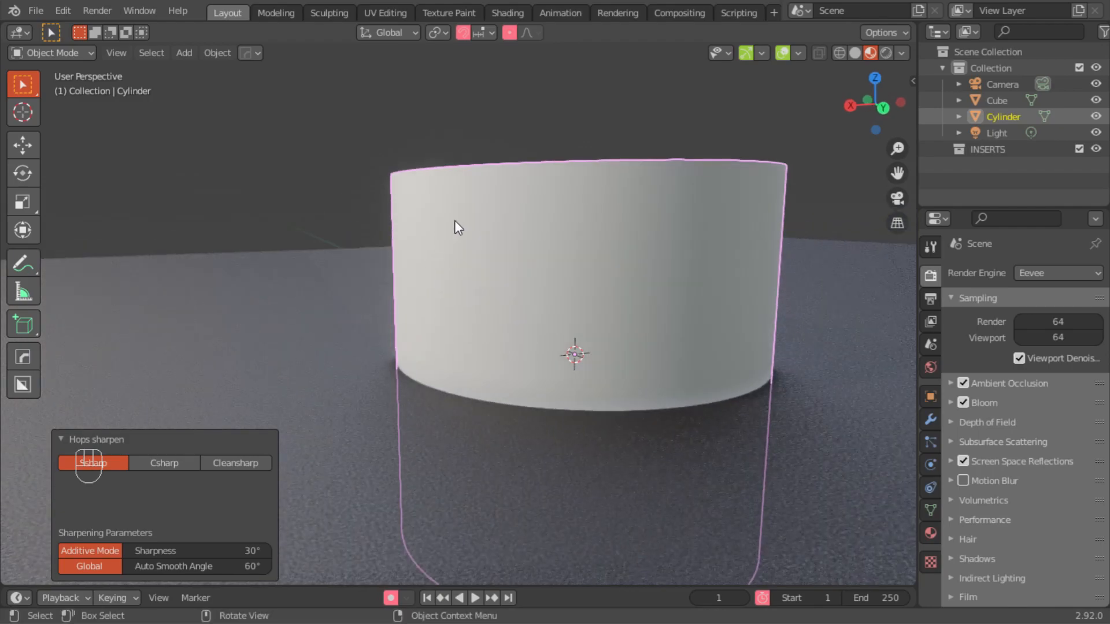
Flatten the cylinder by scaling it to about 0.367 along the Z axis.
key("s")
key("z")
left_click(531, 302)
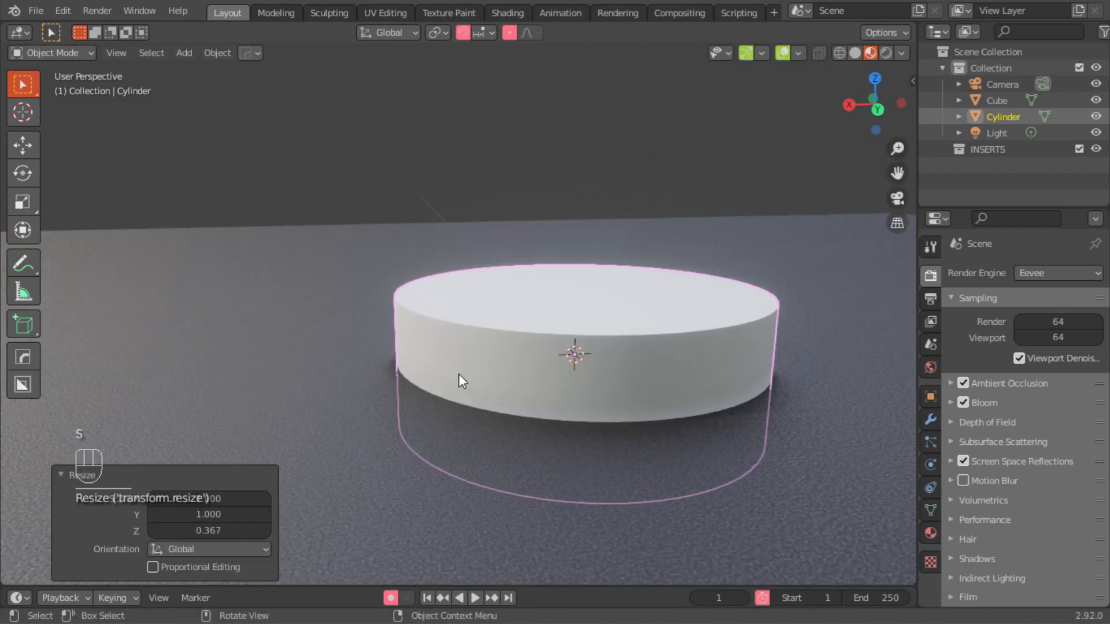
Duplicate the flattened cylinder and place the copy about 0.97 m higher along the Z axis.
key("shift+d")
key("z")
left_click(422, 311)
middle_click_drag(422, 311, 449, 294, "ctrl")
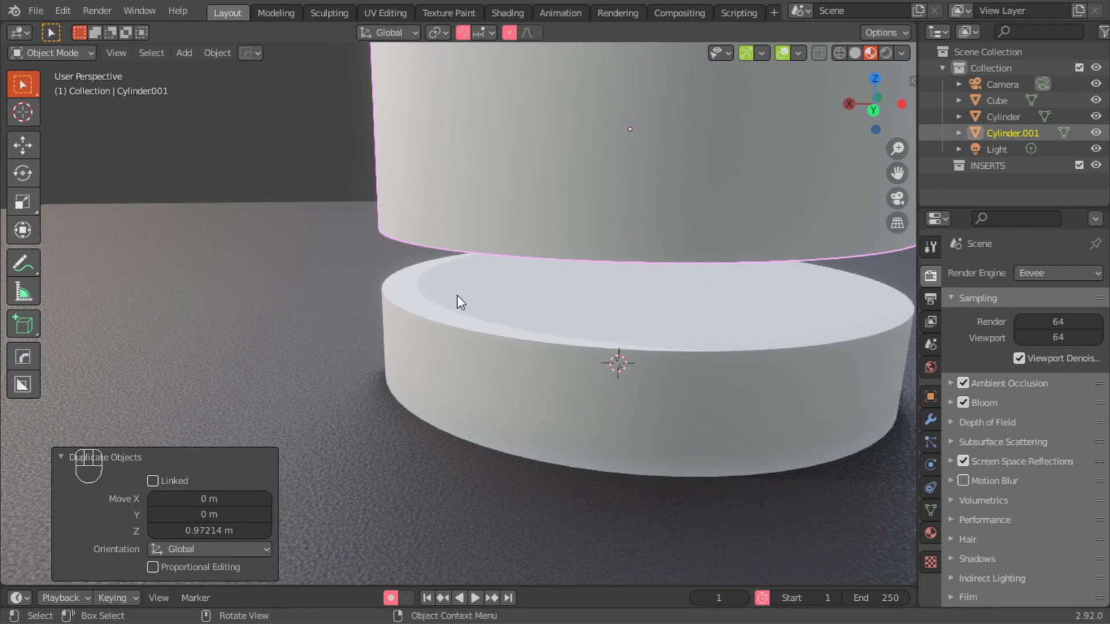
Apply Shade Smooth to the lower cylinder.
middle_click_drag(470, 331, 351, 232)
middle_click_drag(377, 320, 433, 441, "ctrl")
left_click(435, 412)
right_click(436, 409)
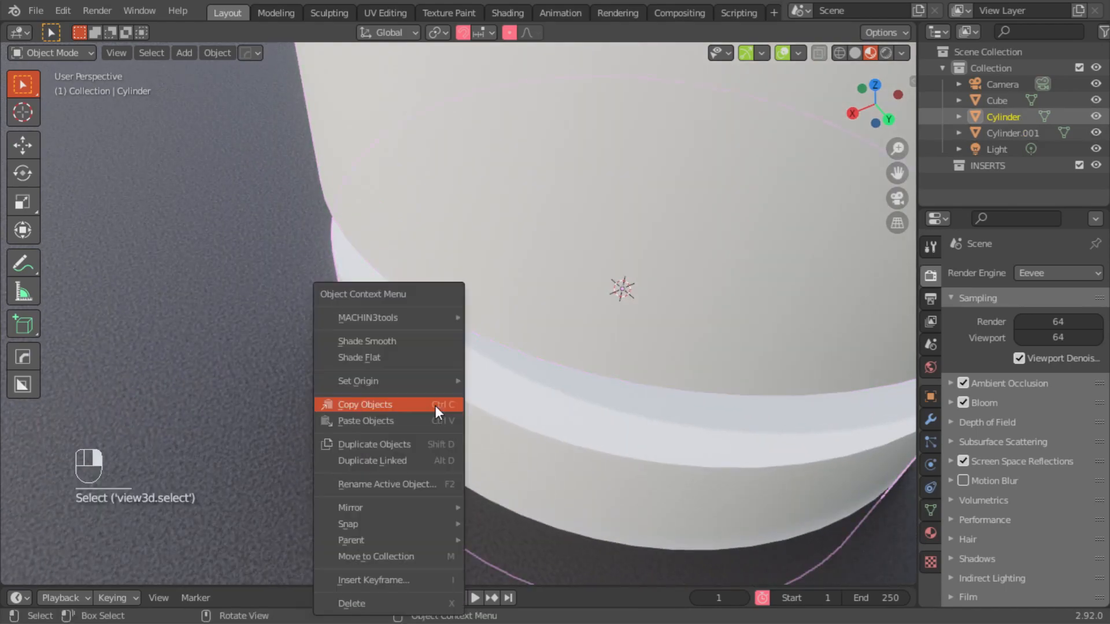
left_click(364, 340)
middle_click_drag(379, 387, 342, 292, "ctrl")
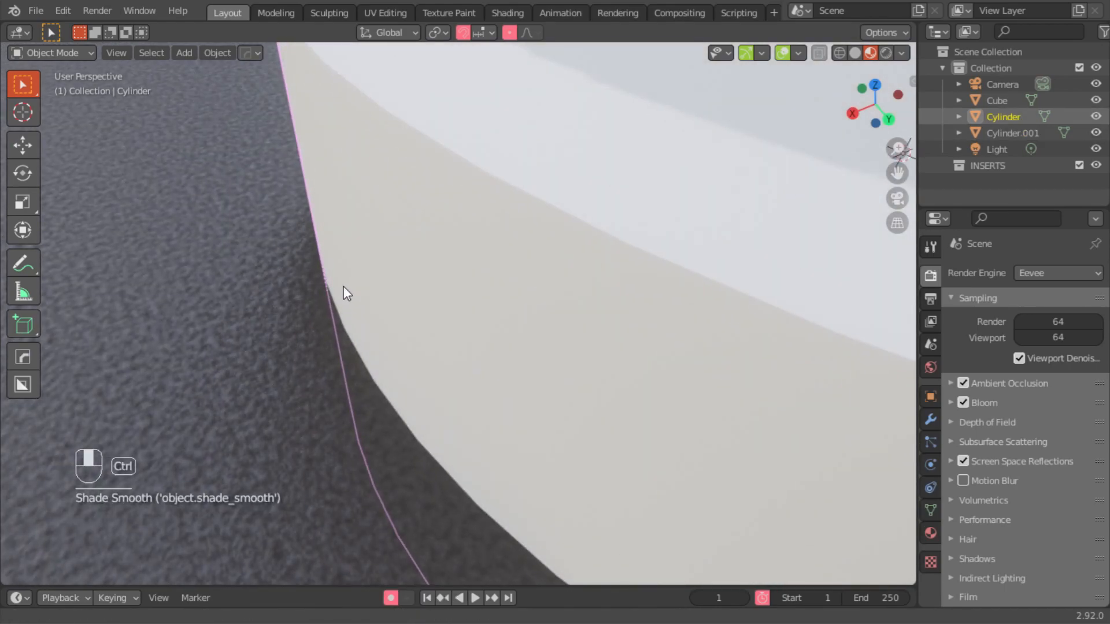
Try to set the upper cylinder's auto smooth angle to 60°.
left_click(930, 510)
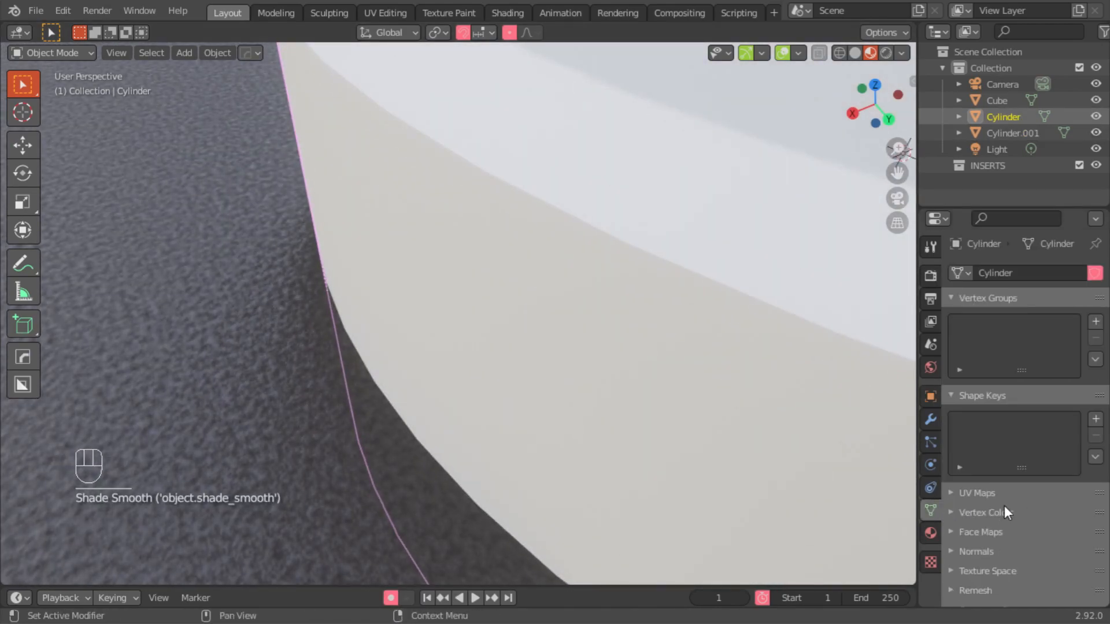
middle_click_drag(822, 512, 454, 285, "shift")
left_click(730, 250)
double_click(1051, 575)
type("60d")
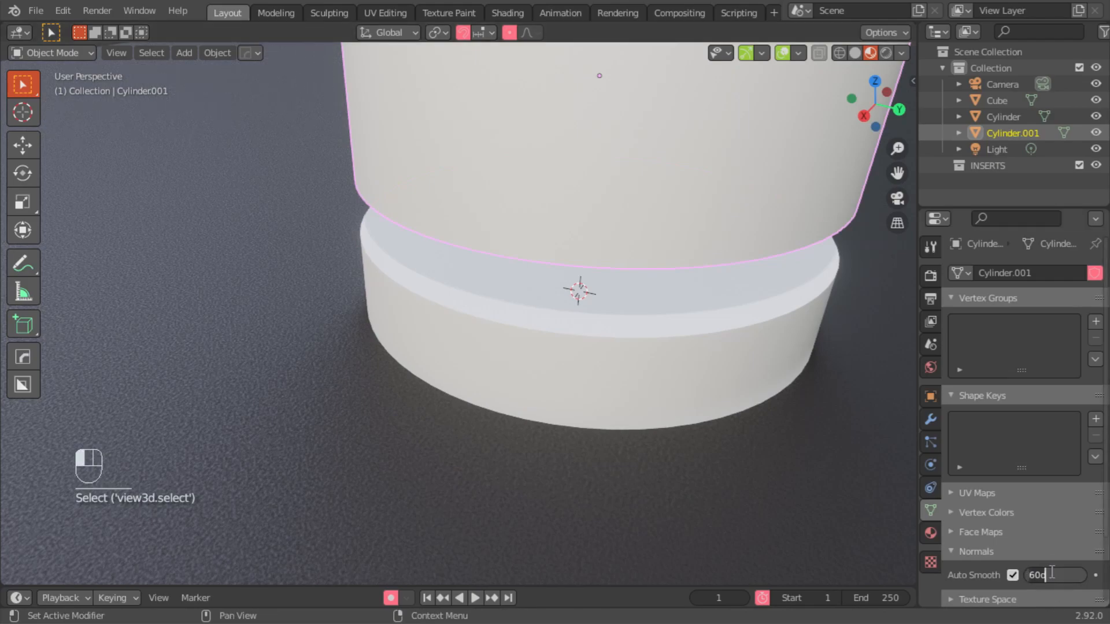
middle_click_drag(473, 332, 348, 336)
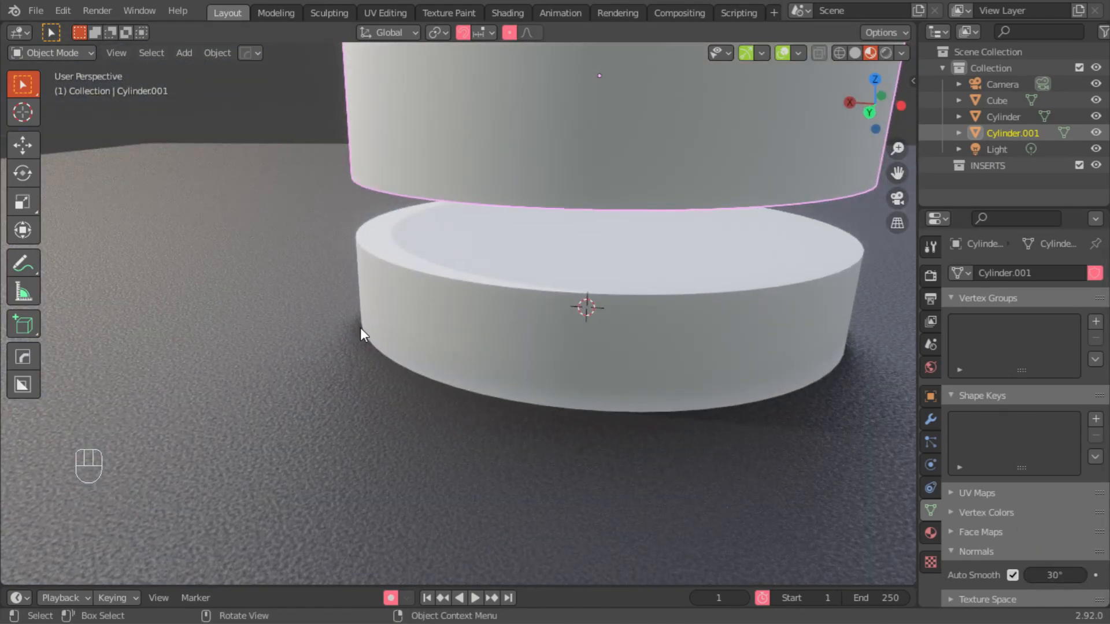
Resize the lower cylinder and lower it about 0.4 m along the Z axis into the floor.
left_click(367, 303)
key("s")
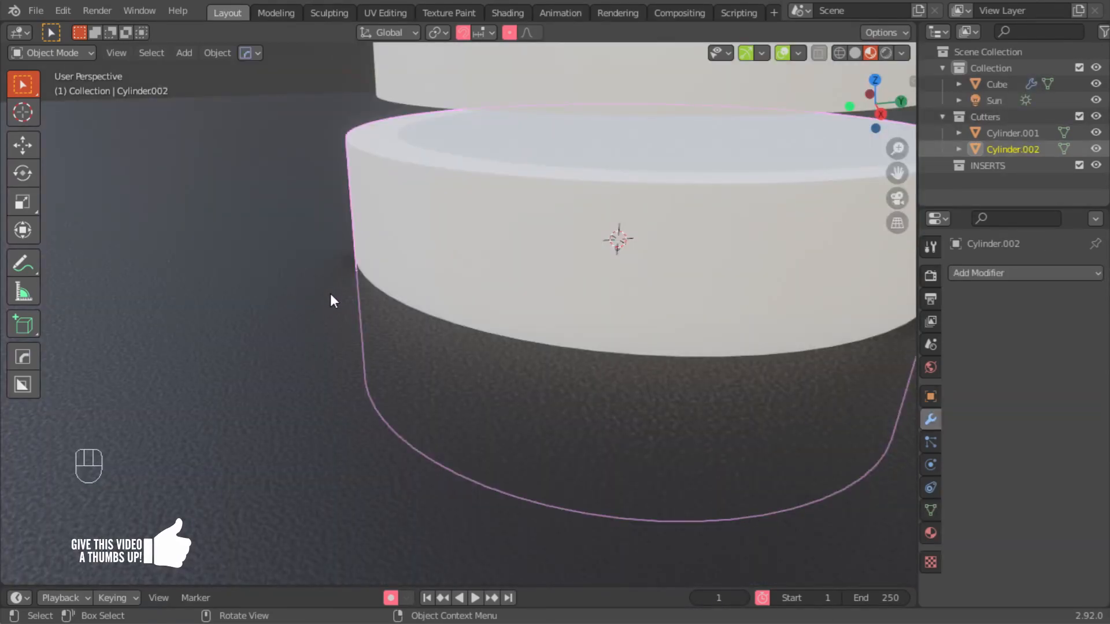
key("g")
key("z")
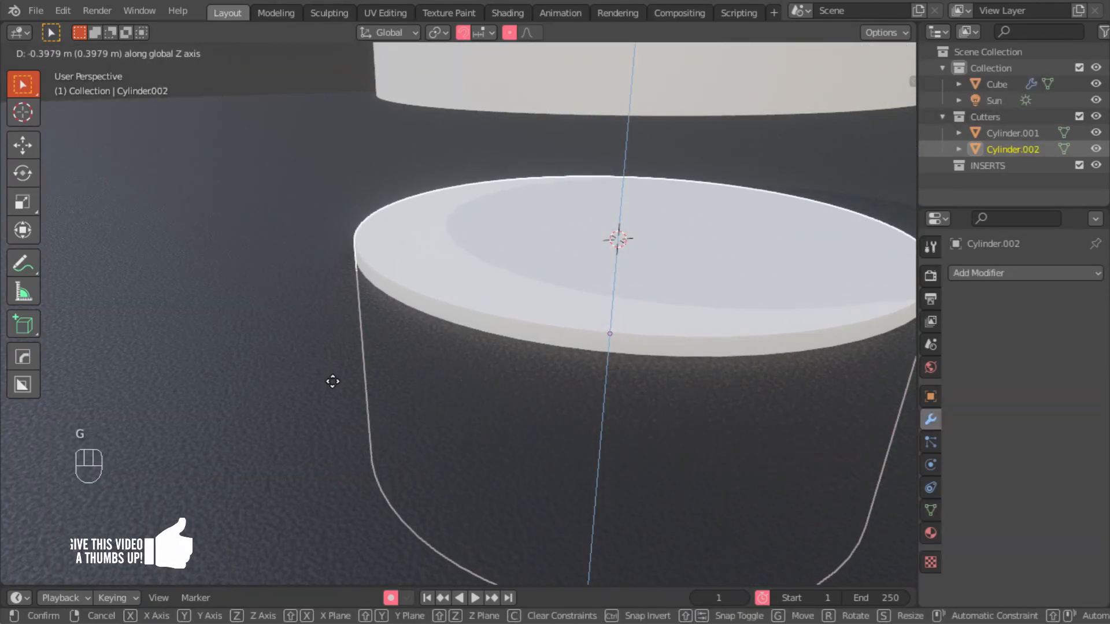
left_click(333, 381)
Duplicate the lower cylinder in place and scale the copy to about 0.98.
left_click(323, 307)
key("shift+d")
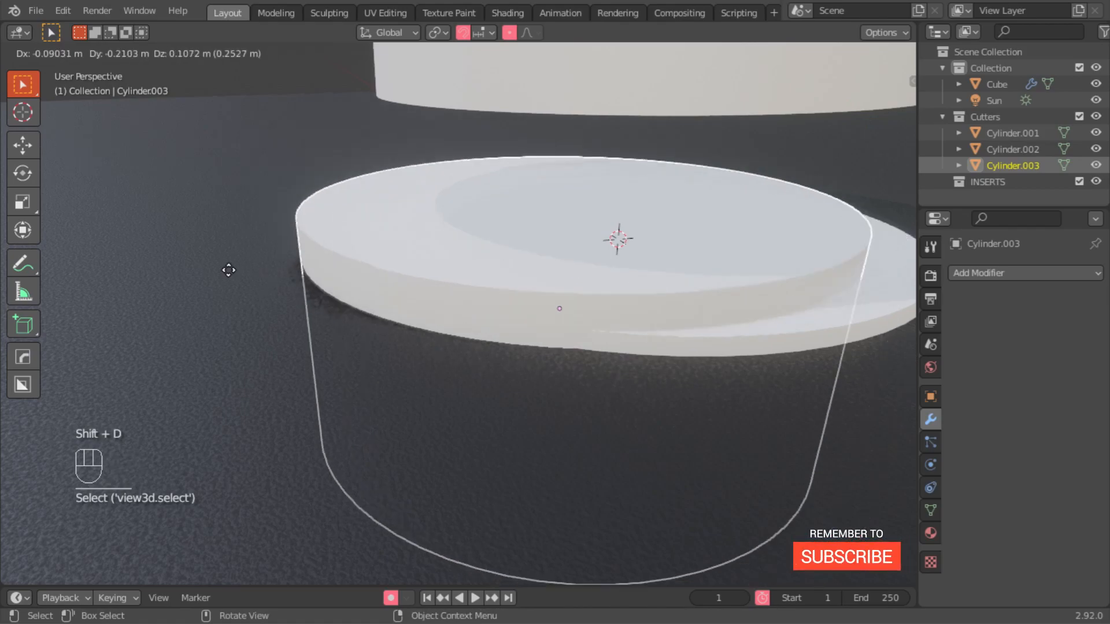
left_click(215, 240)
key("s")
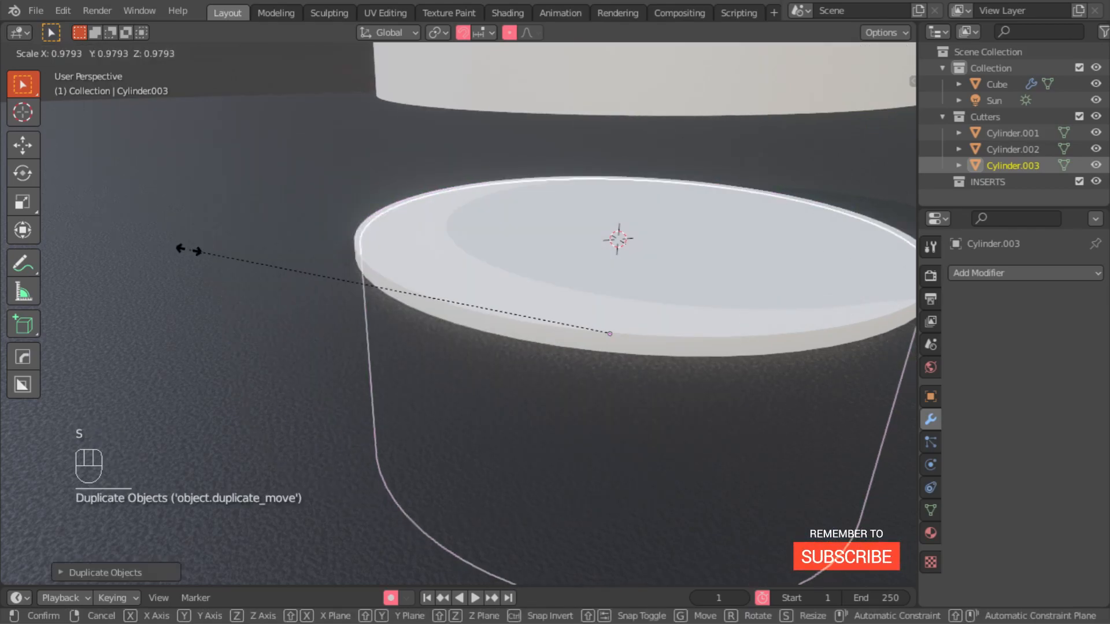
left_click(189, 248)
Stretch the duplicate along the Z axis and subtract it from the floor cube with a Brush Difference boolean.
key("s")
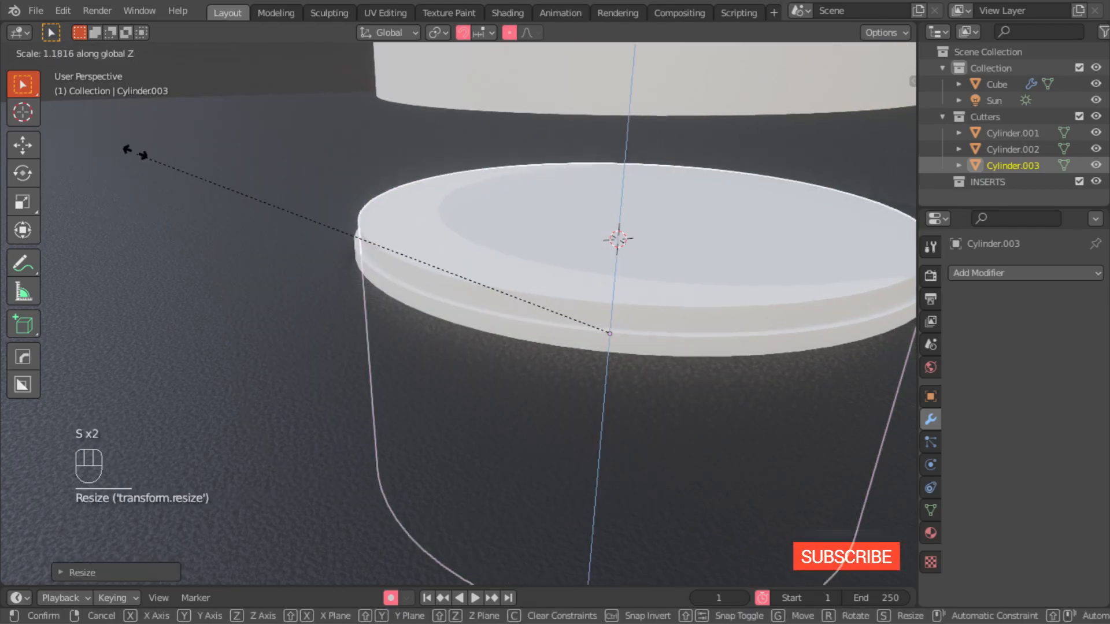
left_click(118, 113)
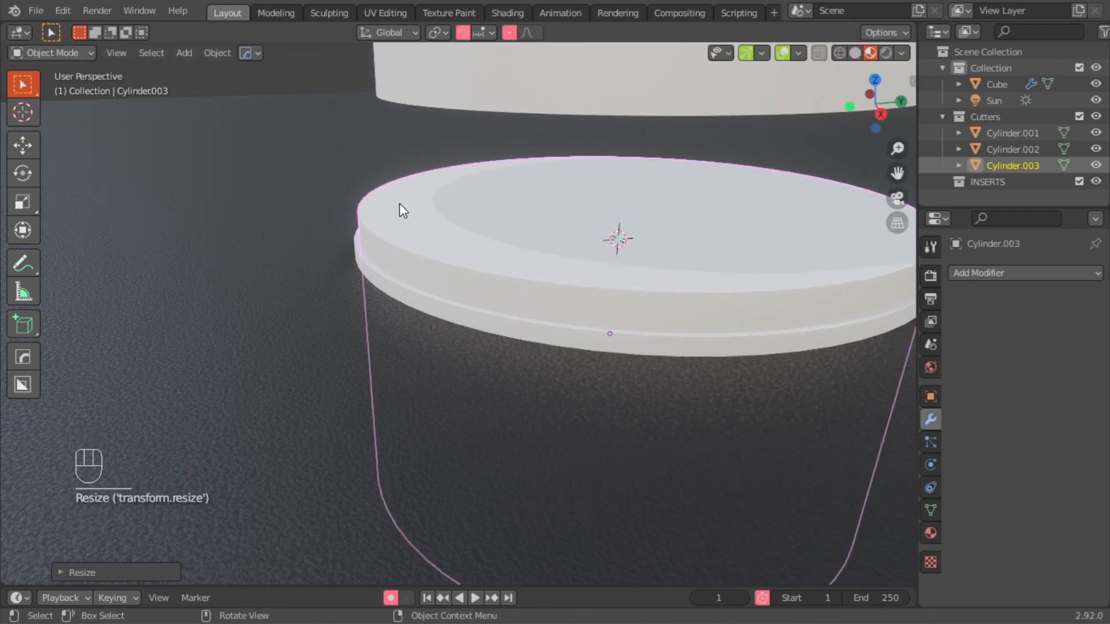
left_click(228, 169, "shift")
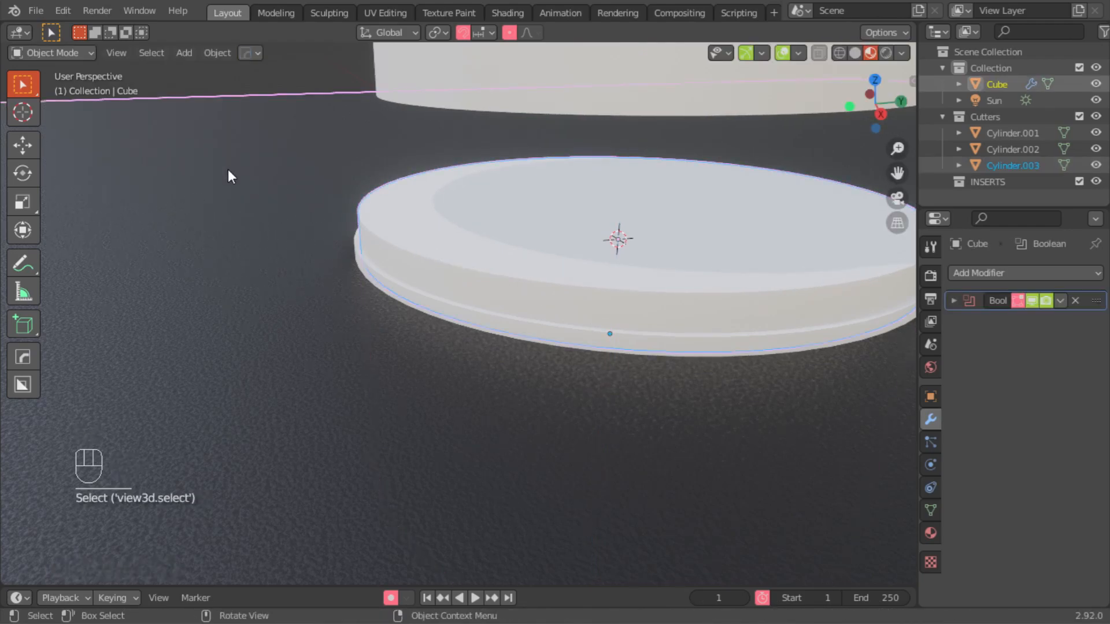
key("ctrl+KP_Subtract")
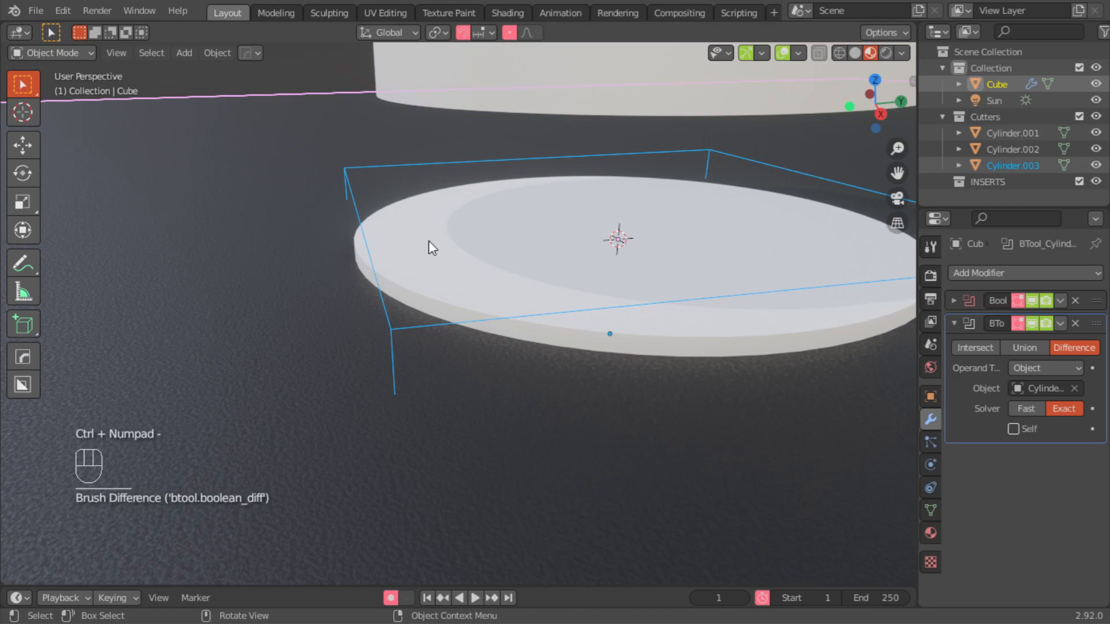
Lower the upper cylinder along the Z axis until it sinks into the disc below.
left_click(405, 101)
key("g")
key("z")
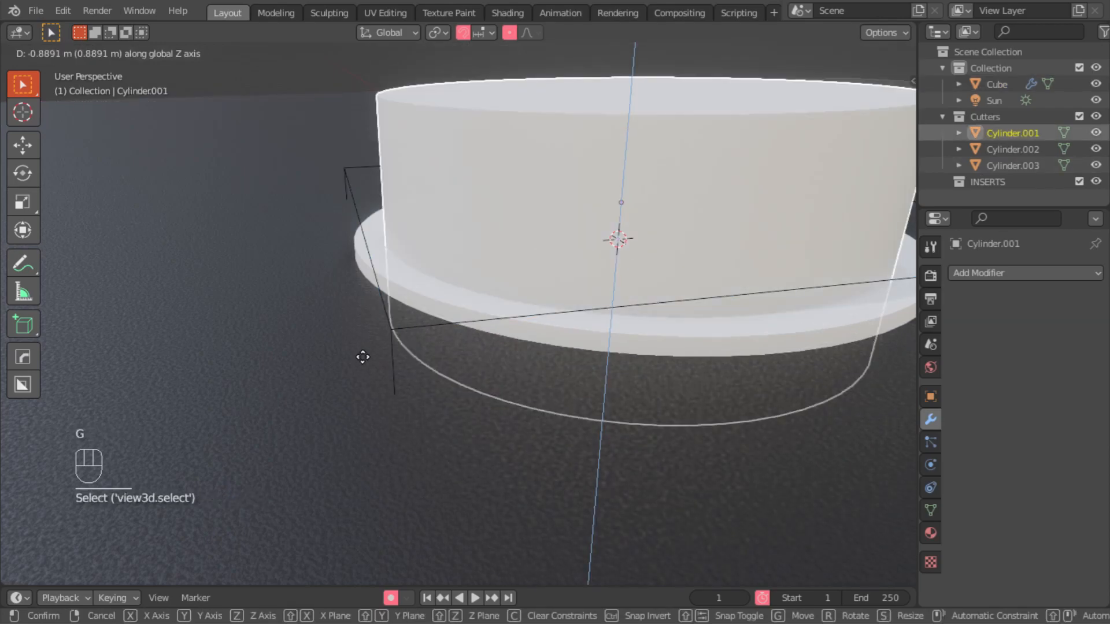
left_click(353, 401)
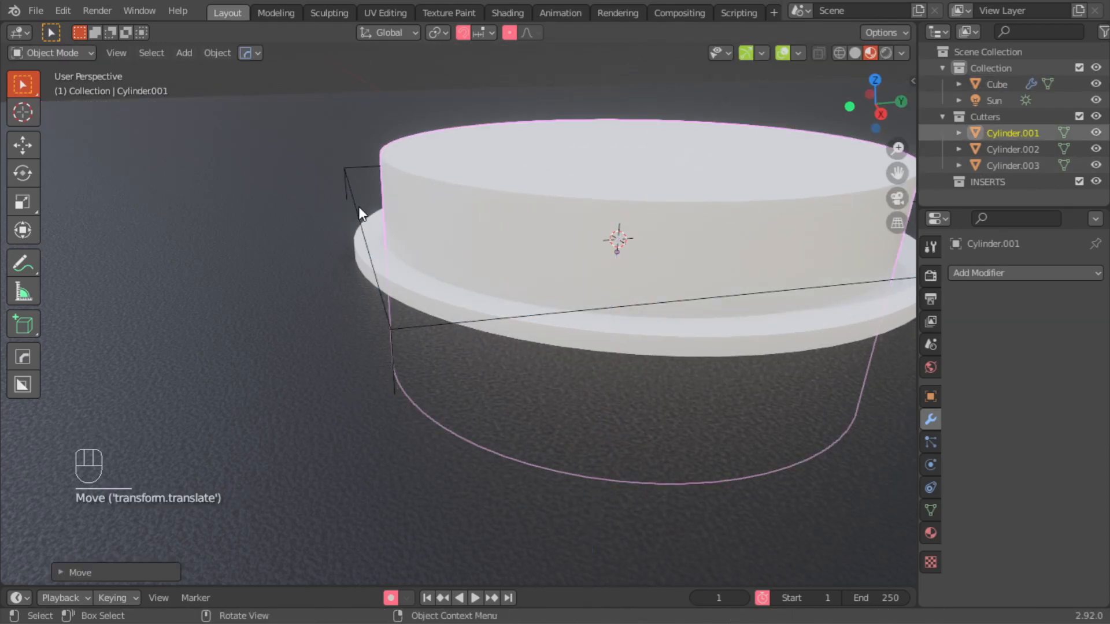
Bevel the lowered cylinder's edges with a HardOps bevel of 0.413 m and 23 segments.
key("q")
left_click(362, 218)
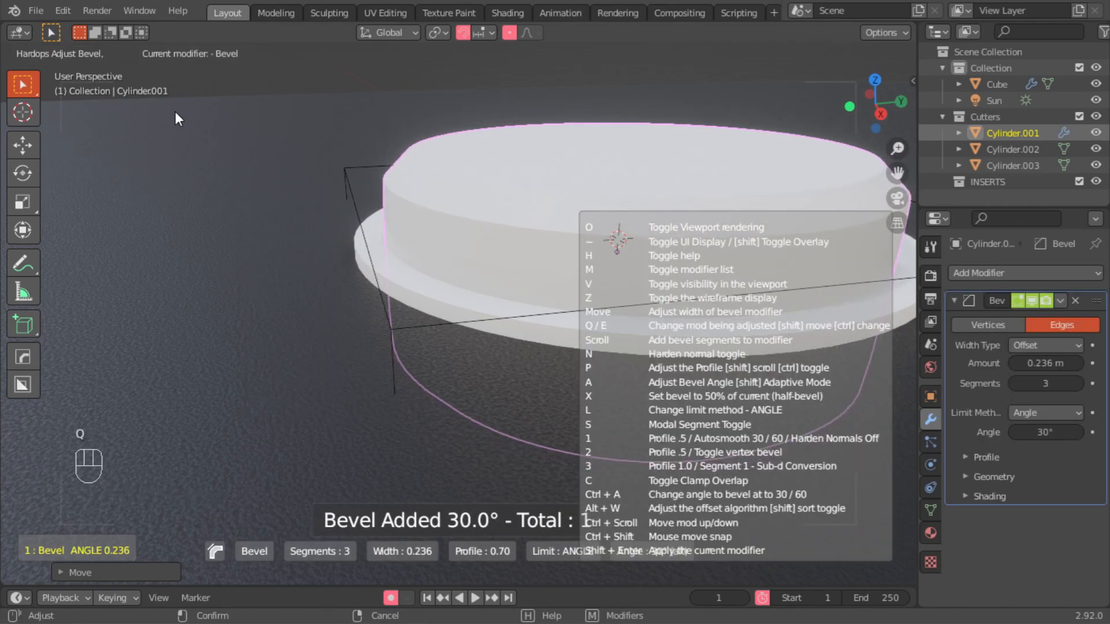
scroll(826, 376, "up", 18)
left_click(823, 372)
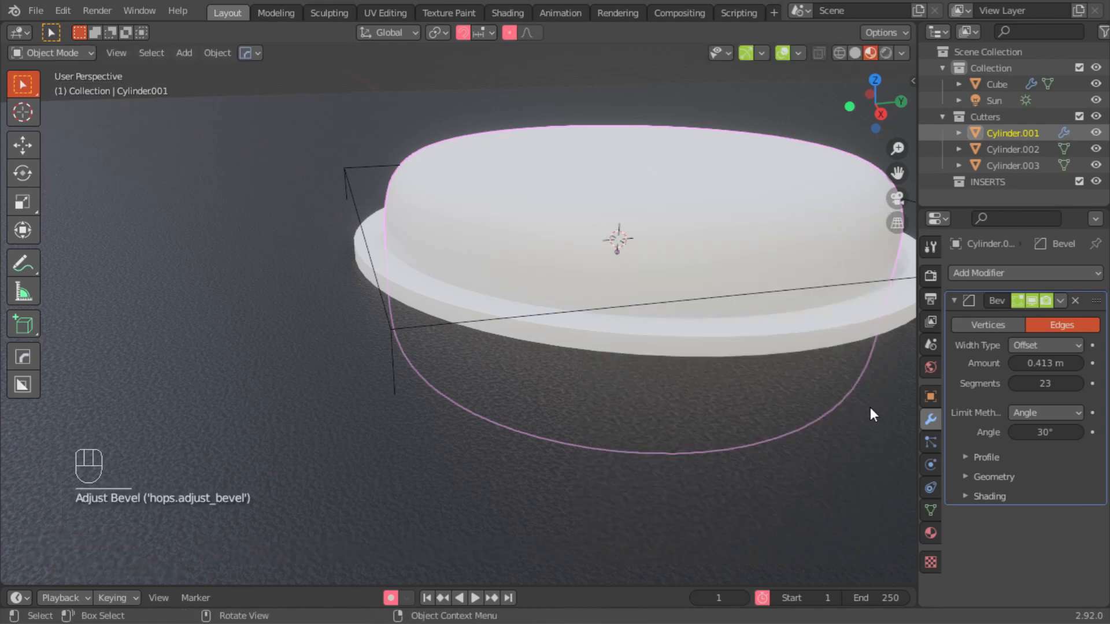
Subtract the bevelled cylinder from the lower disc with a HardOps Difference boolean.
left_click(383, 253)
key("q")
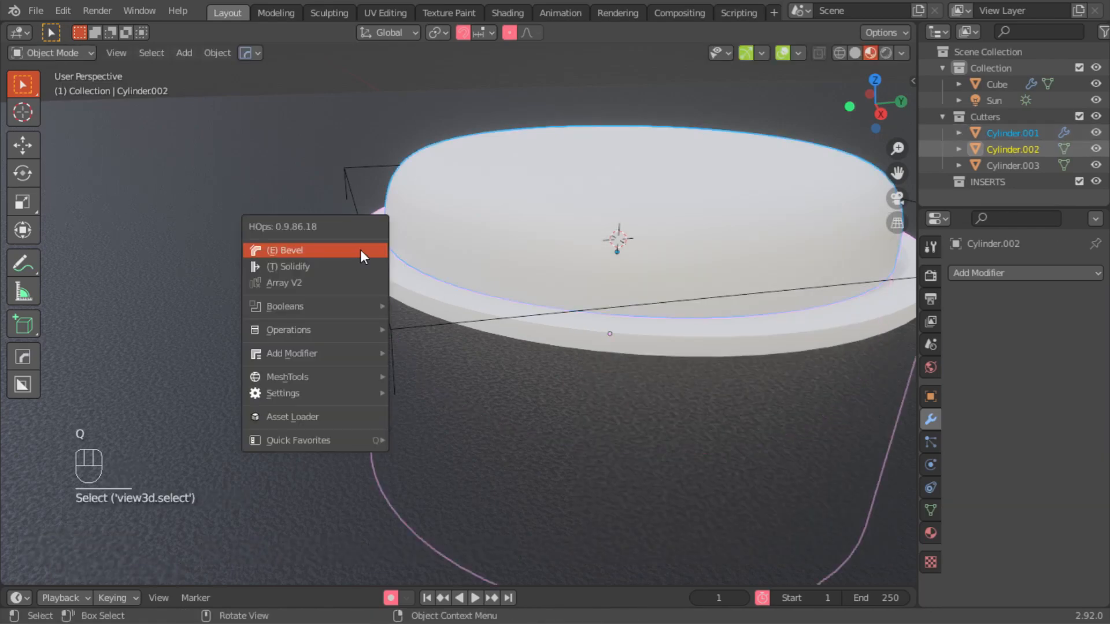
mouse_move(370, 306)
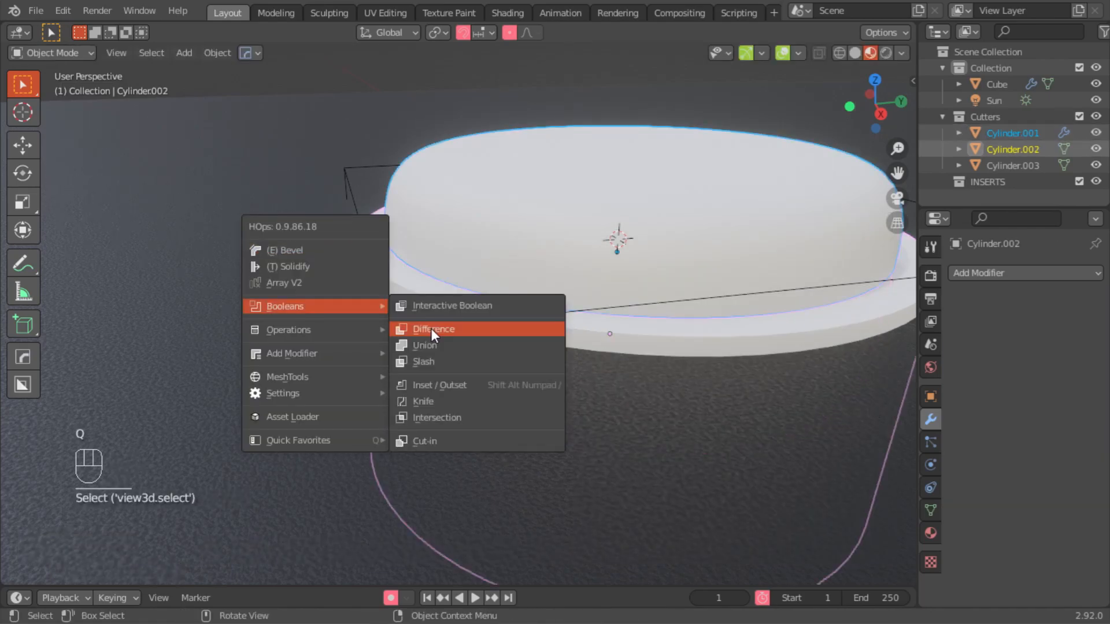
left_click(431, 329)
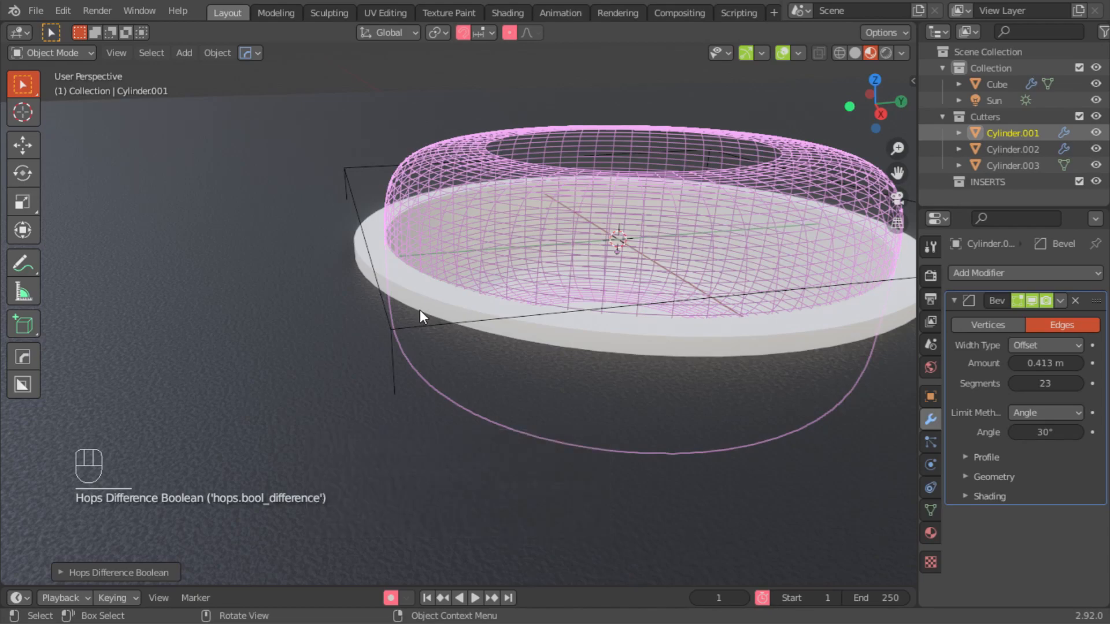
Add the sy_rubber material from the KO-Special-Mats KPACK to the selected cutter cylinder.
key("n")
key("ctrl+z")
left_click(844, 255)
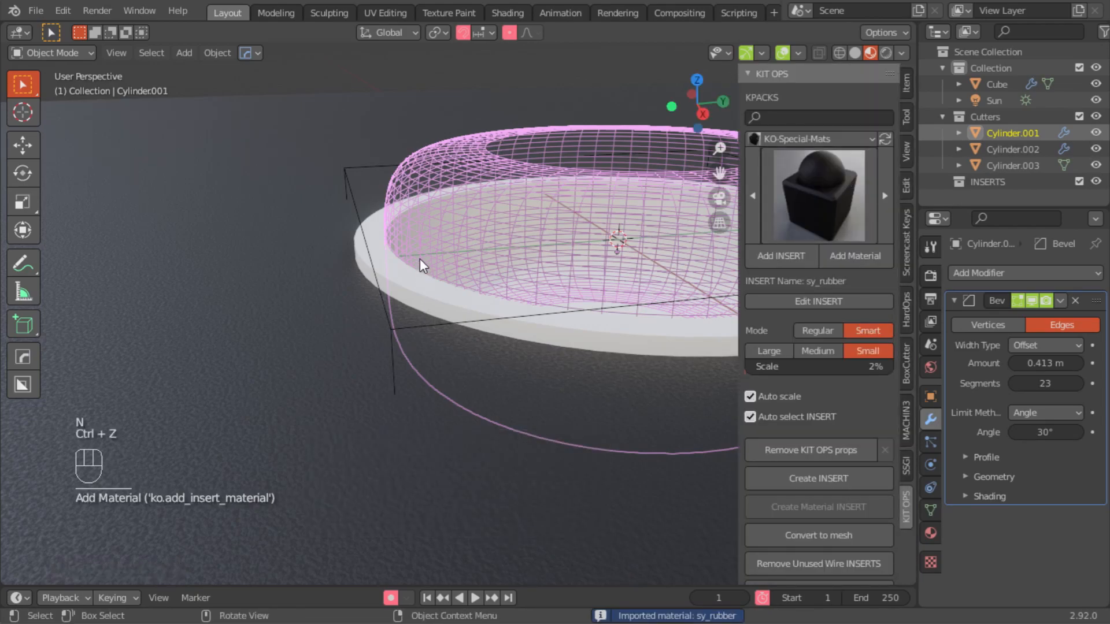
Add the sy_rubber material to the lower disc and bevel its edges with a HardOps bevel of 0.08726 m and 13 segments.
left_click(419, 258)
left_click(794, 261)
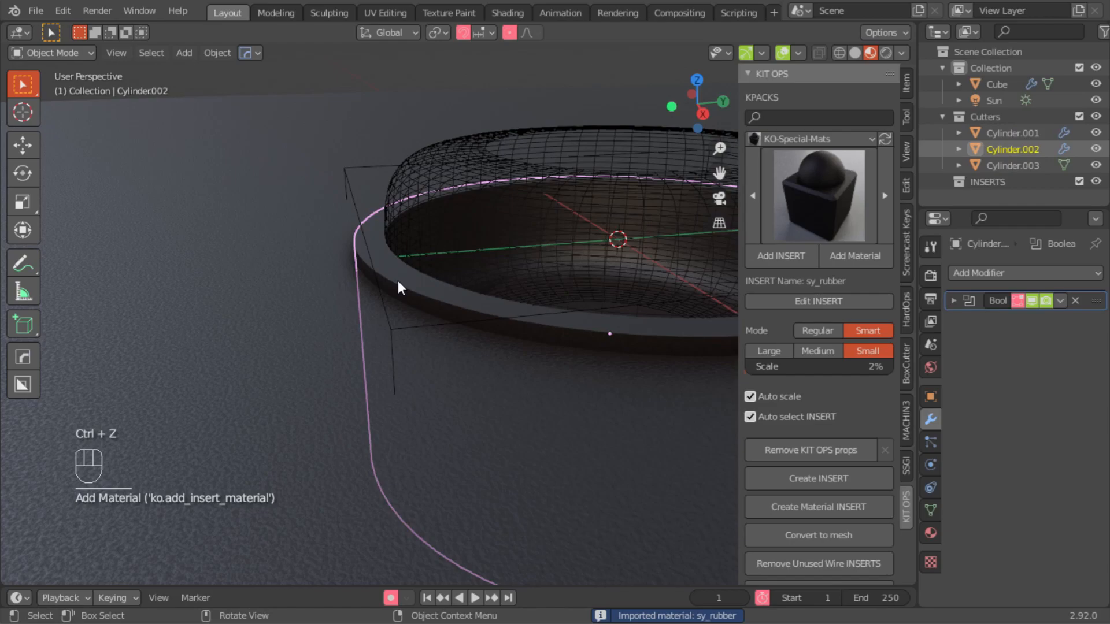
key("Tab")
key("q")
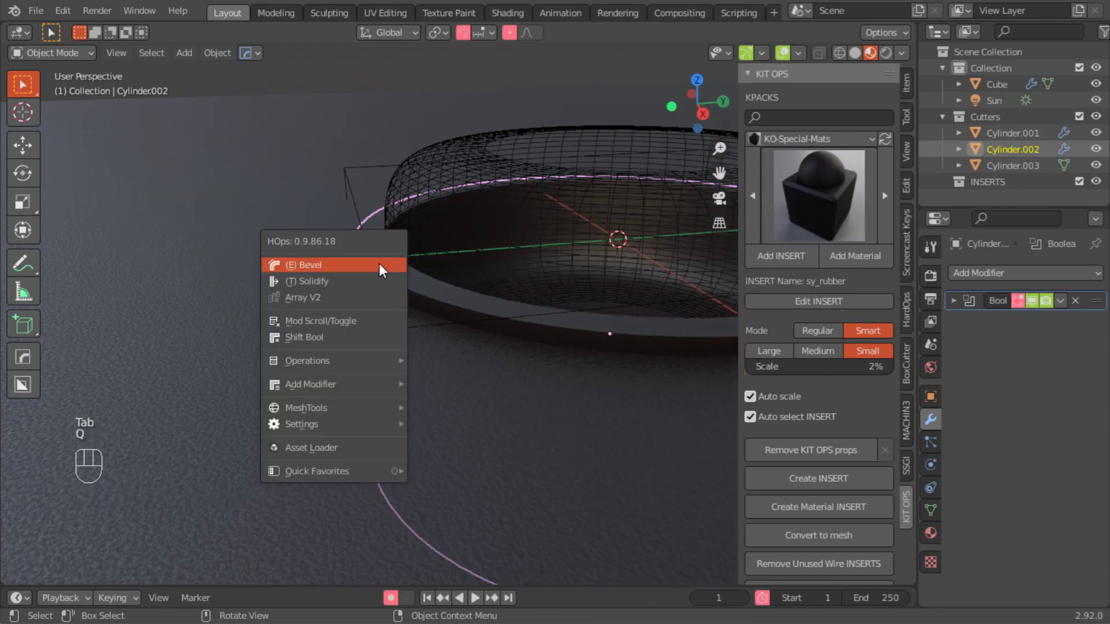
left_click(379, 264)
scroll(316, 241, "up", 10)
left_click(316, 240)
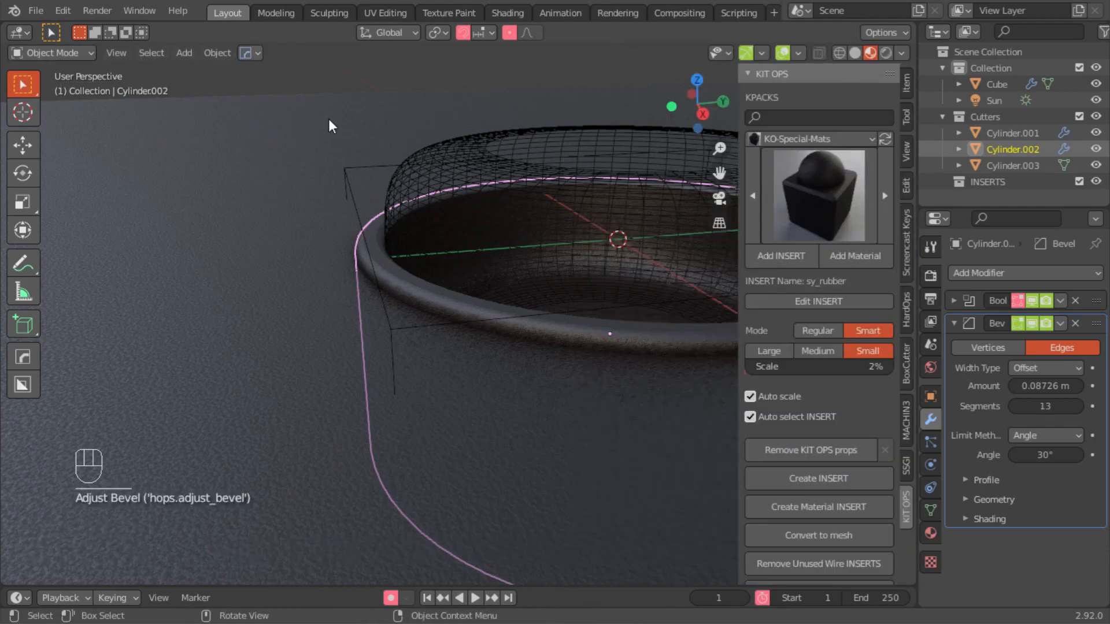
left_click(328, 119)
key("n")
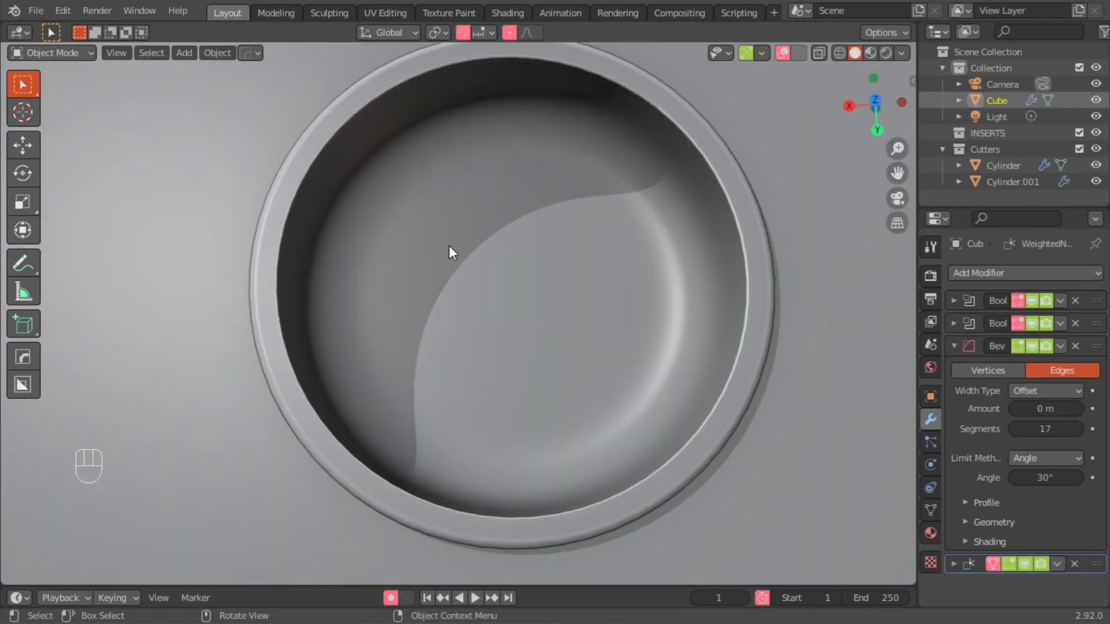
Add a mesh cylinder at the centre of the round recess and scale it to 0.403.
key("shift+a")
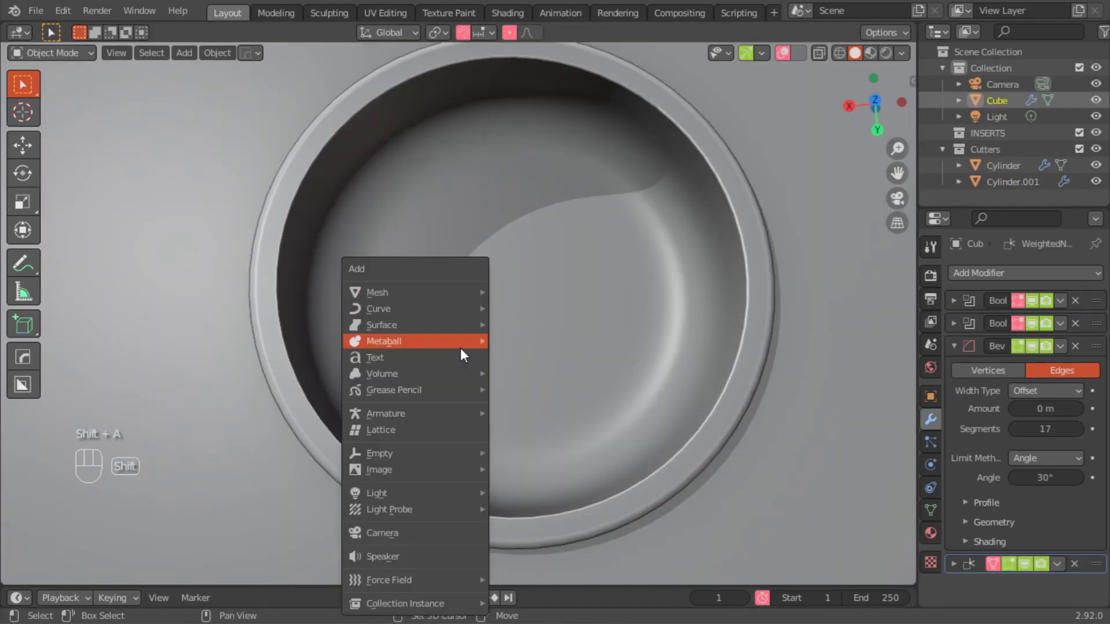
mouse_move(407, 289)
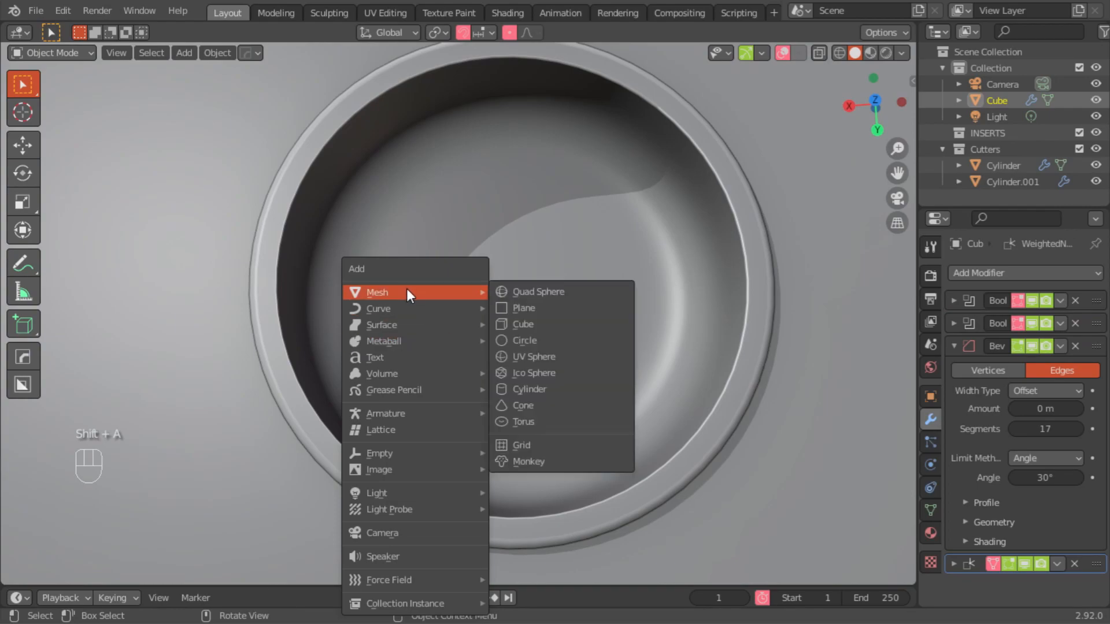
left_click(520, 389)
key("s")
left_click(364, 229)
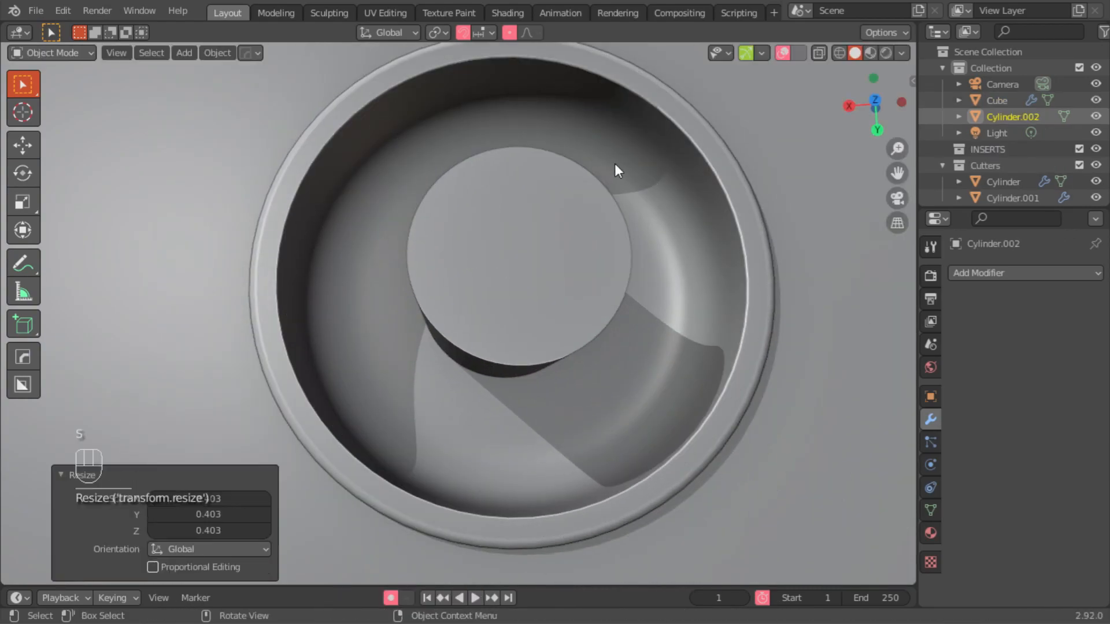
Enlarge the centre cylinder slightly in orthographic top view, keeping it centred inside the recess.
key("KP_5")
key("KP_7")
key("g")
key("s")
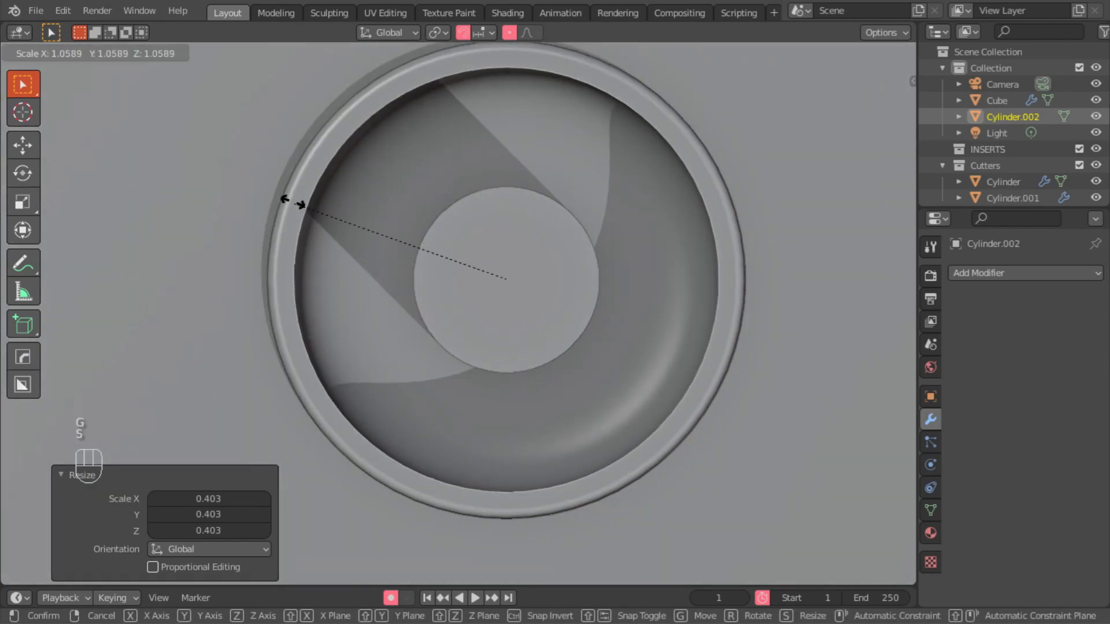
left_click(241, 175)
Sharpen the centre cylinder with HardOps and lower it about 0.598 m along Z into the recess.
middle_click_drag(342, 271, 383, 167)
key("q")
left_click(432, 293)
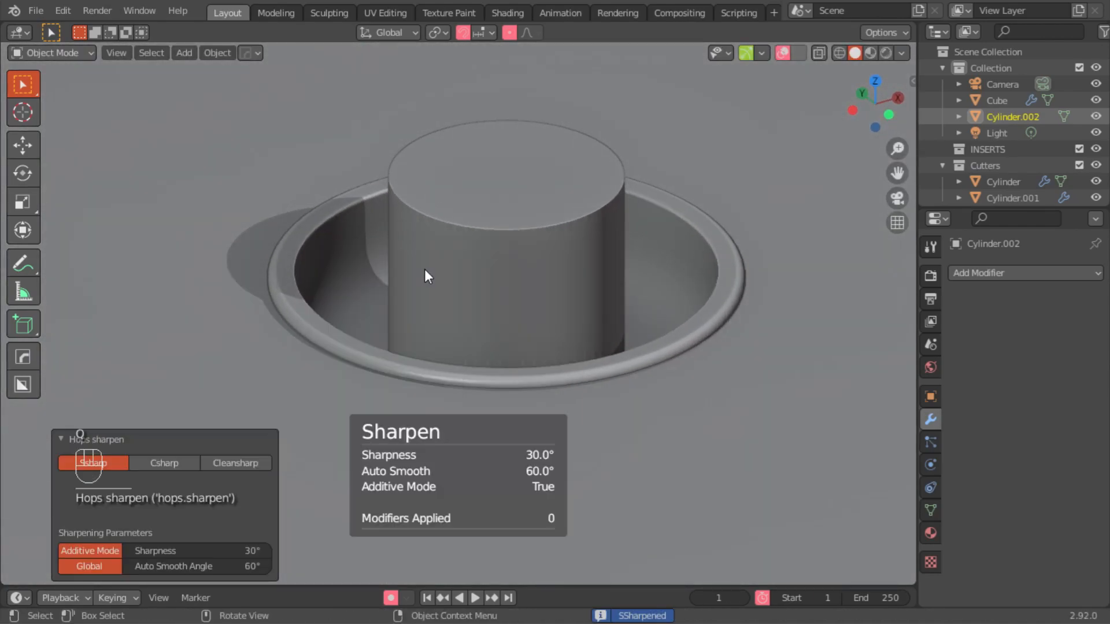
key("g")
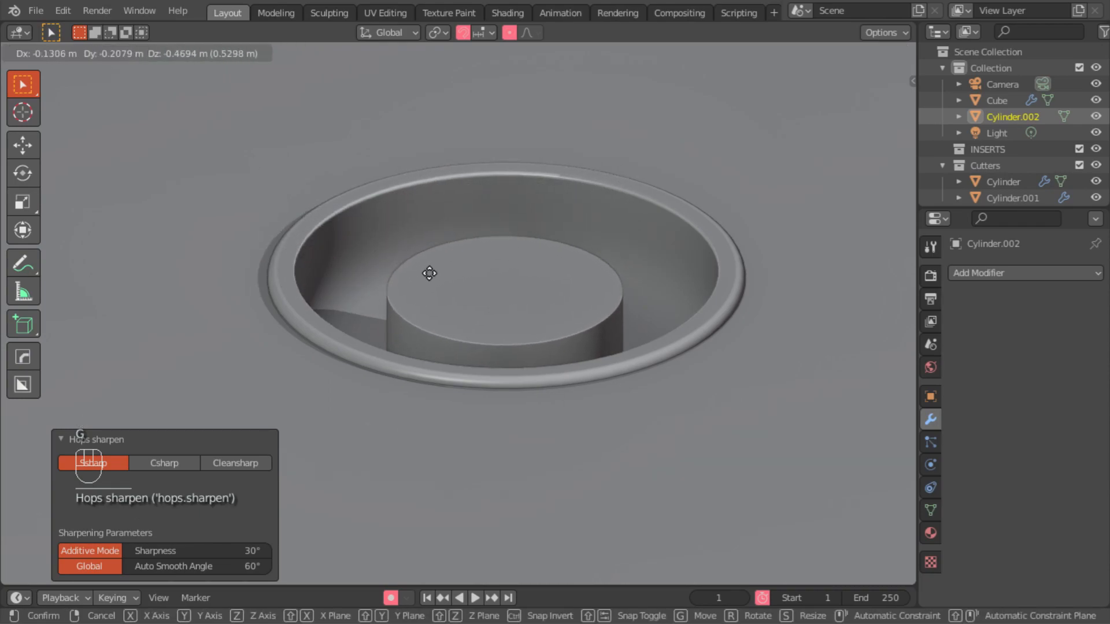
left_click(429, 273)
Duplicate the centre cylinder in place and scale the copy to 0.970, then shrink it slightly more.
middle_click_drag(429, 273, 469, 324)
key("shift+d")
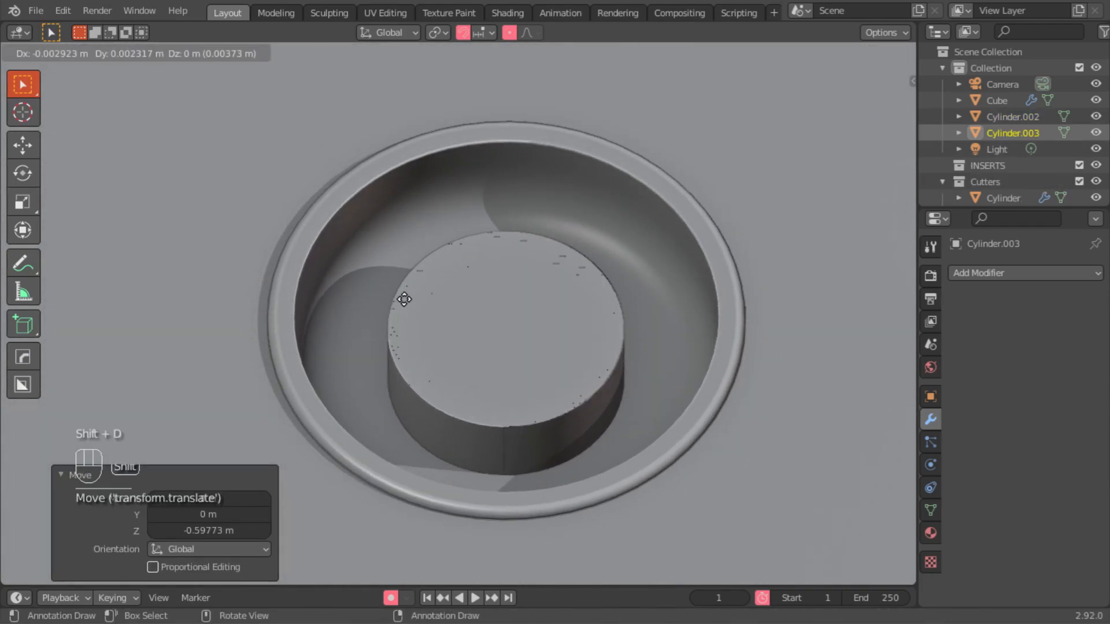
right_click(346, 234)
key("s")
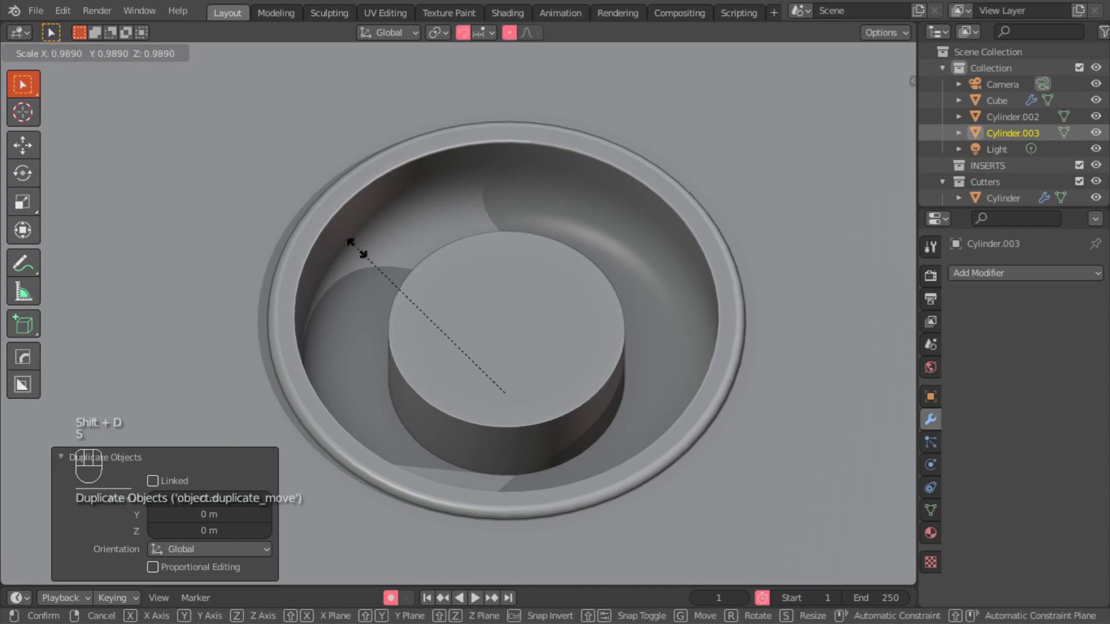
left_click(359, 251)
key("g")
right_click(359, 250)
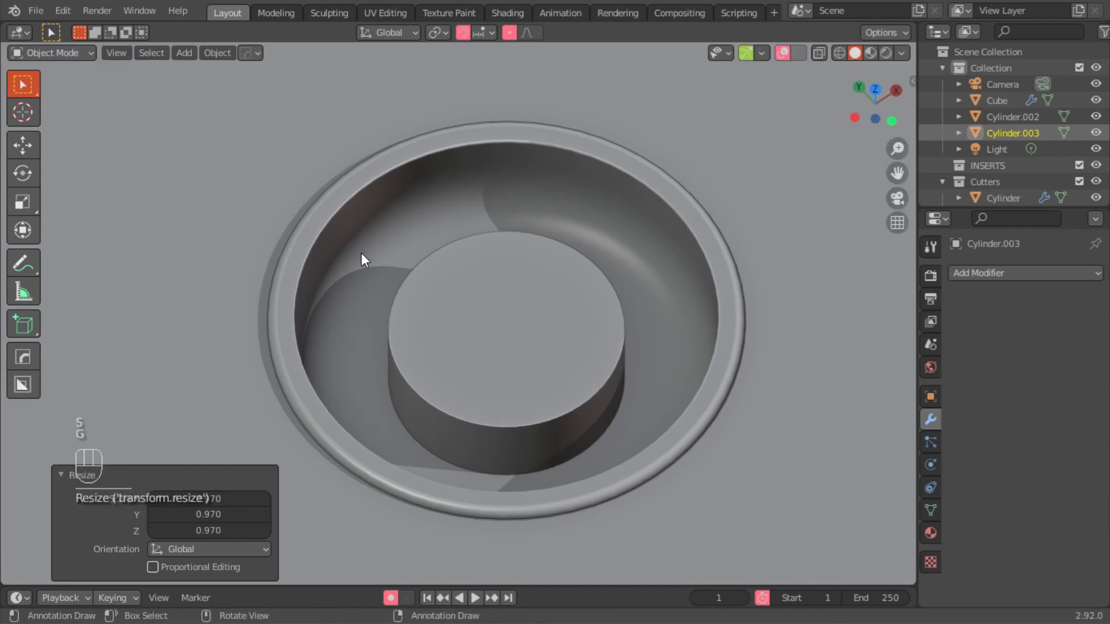
key("s")
left_click(339, 238)
Subtract the outer centre cylinder from the recessed floor body with a HardOps Difference boolean.
left_click(431, 425)
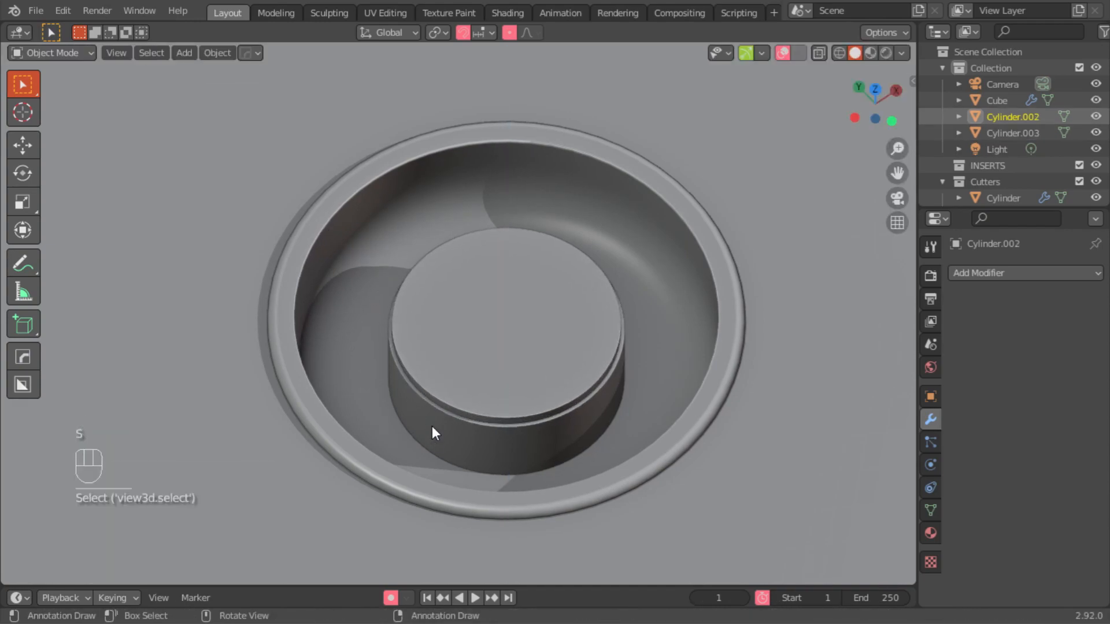
left_click(781, 52)
left_click(421, 276, "shift")
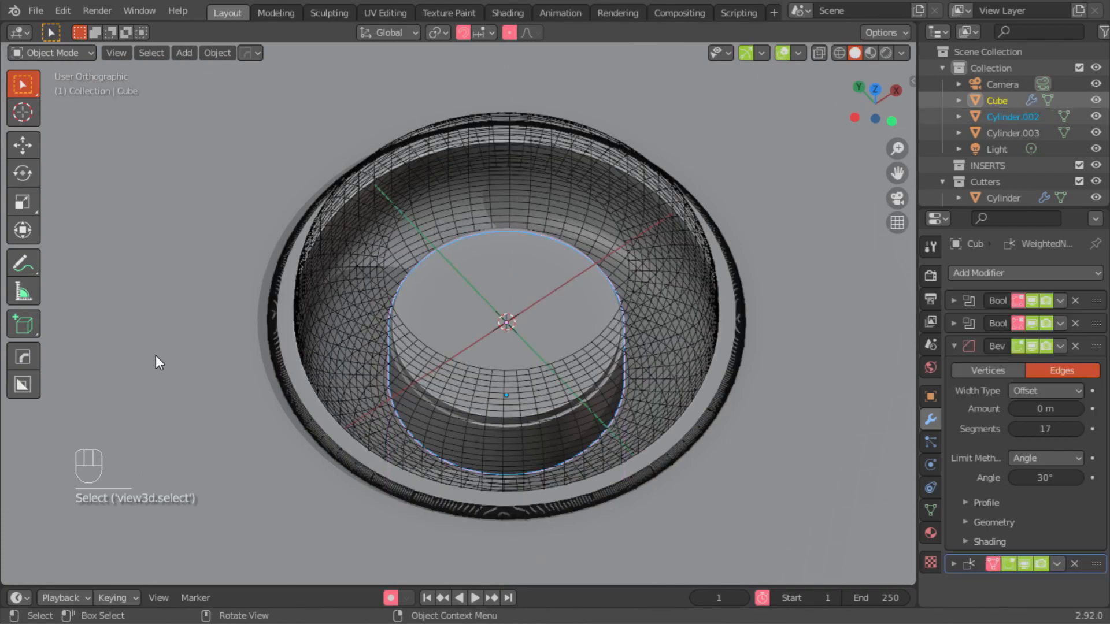
key("q")
left_click(109, 356)
Lower the inner duplicate cylinder about 0.434 m along the Z axis into the new hole.
left_click(462, 276)
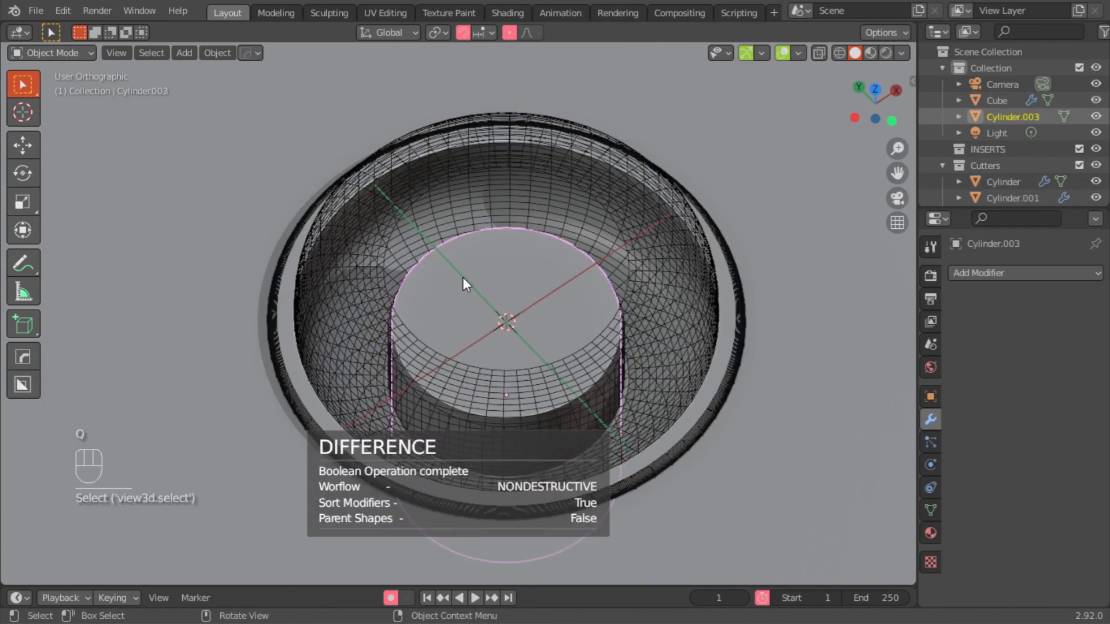
key("g")
key("z")
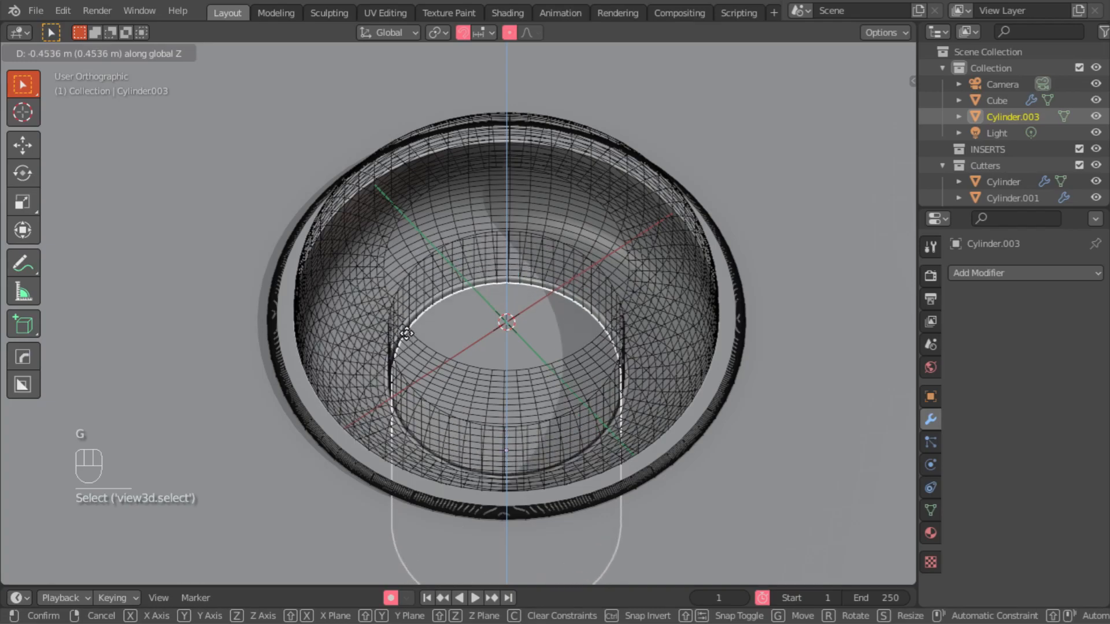
left_click(407, 331)
Scale the inner cylinder up slightly in top view, leaving a narrow gap to the surrounding hole's edge.
key("KP_7")
middle_click_drag(473, 356, 521, 208, "ctrl")
key("s")
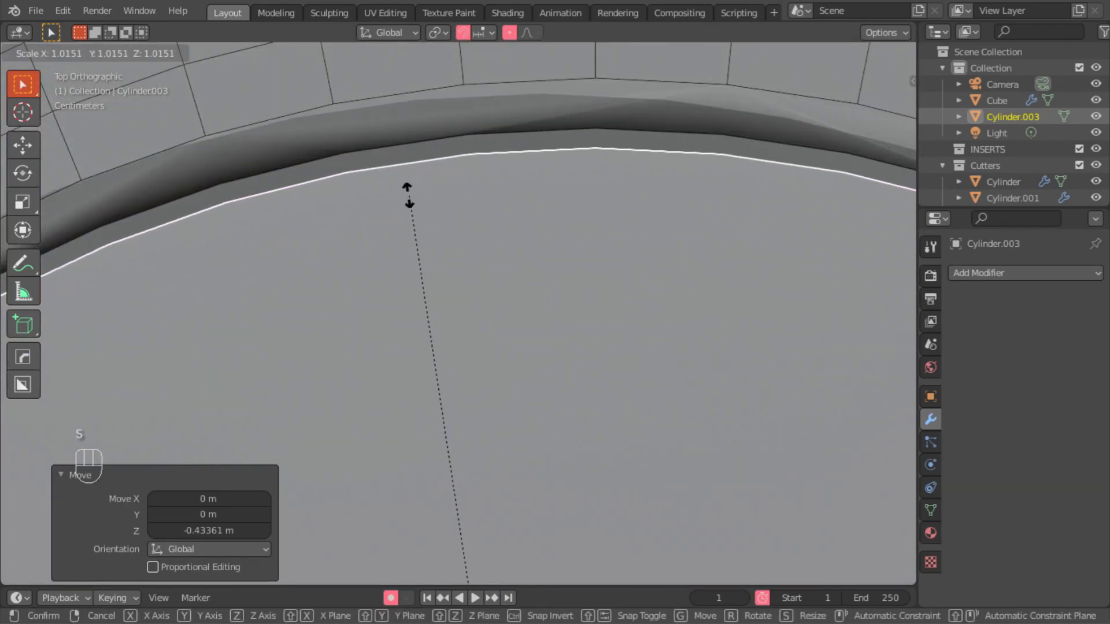
left_click(377, 186)
middle_click_drag(378, 186, 650, 134, "ctrl")
Hide the viewport overlays and adjust the recessed floor body's HardOps bevel to 0.019 m with 23 segments.
left_click(782, 52)
middle_click_drag(405, 260, 466, 303)
left_click(423, 347)
key("q")
left_click(408, 360)
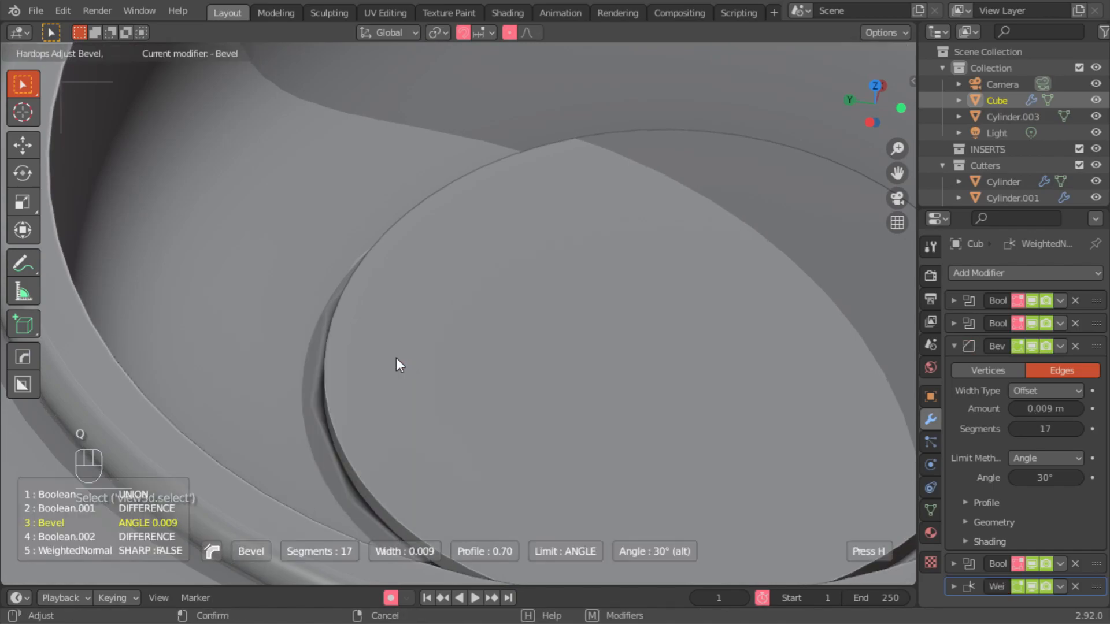
left_click(387, 348)
Bevel the inner cylinder's edges with a HardOps bevel of 0.03911 m and 23 segments.
left_click(407, 353)
key("q")
left_click(409, 356)
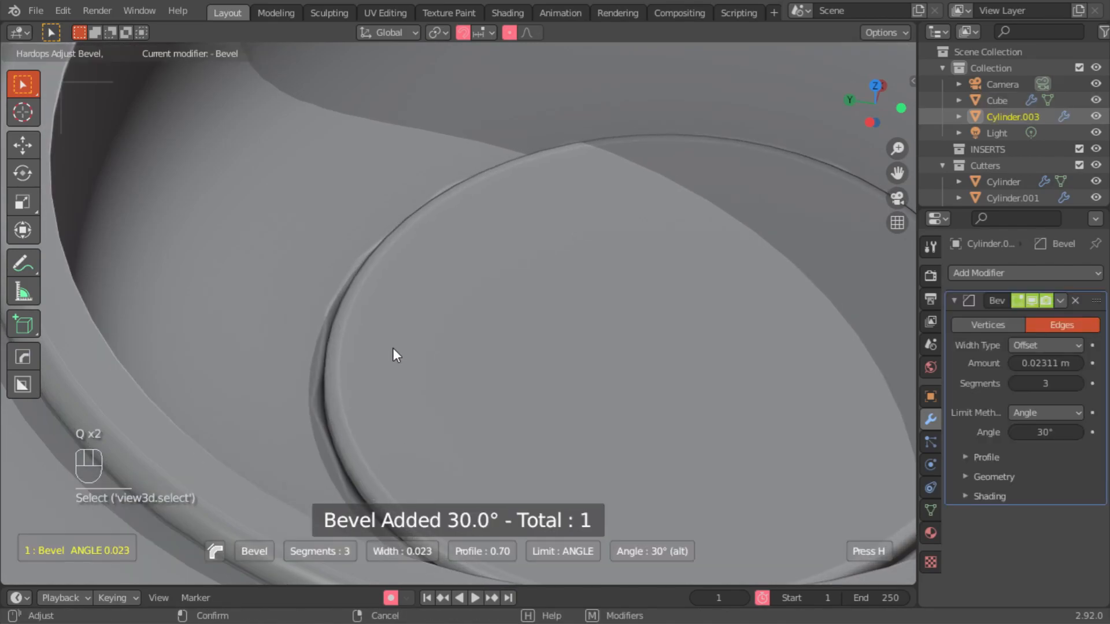
left_click(263, 383)
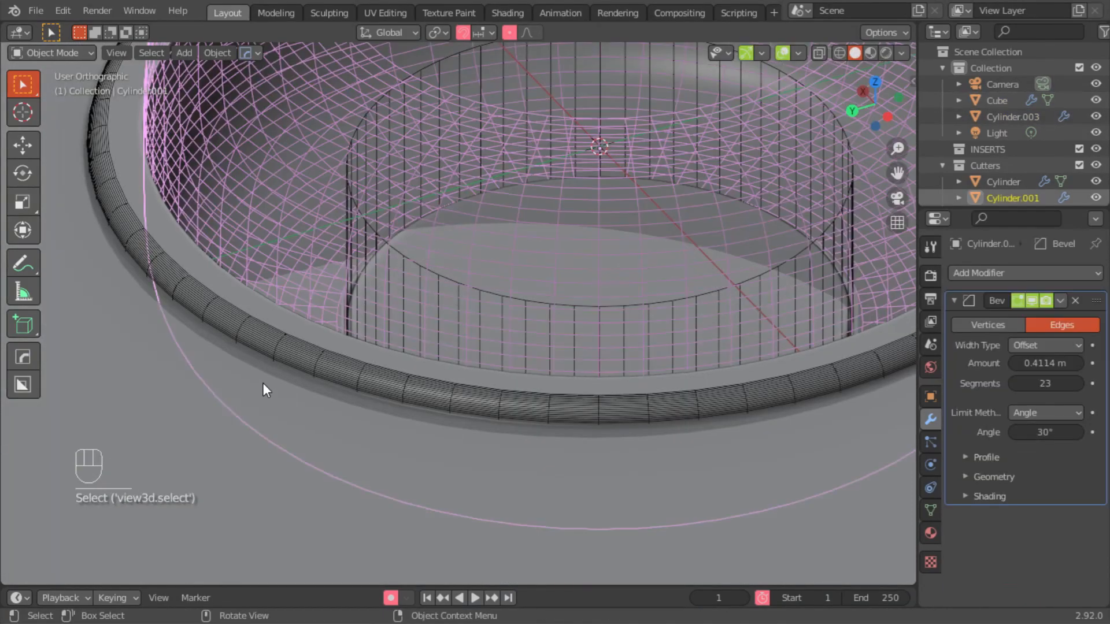
Switch the viewport to Material Preview shading with the whole recess in view.
middle_click_drag(263, 383, 296, 478)
middle_click_drag(505, 398, 592, 356, "shift")
scroll(592, 356, "down", 4)
left_click(871, 52)
mouse_move(439, 275)
middle_mouse_down()
mouse_move(529, 200)
mouse_move(618, 238)
middle_mouse_up()
Apply the sy_steel_mat material from the KO-Metal KPACK to the inner cylinder.
left_click(615, 245)
key("b")
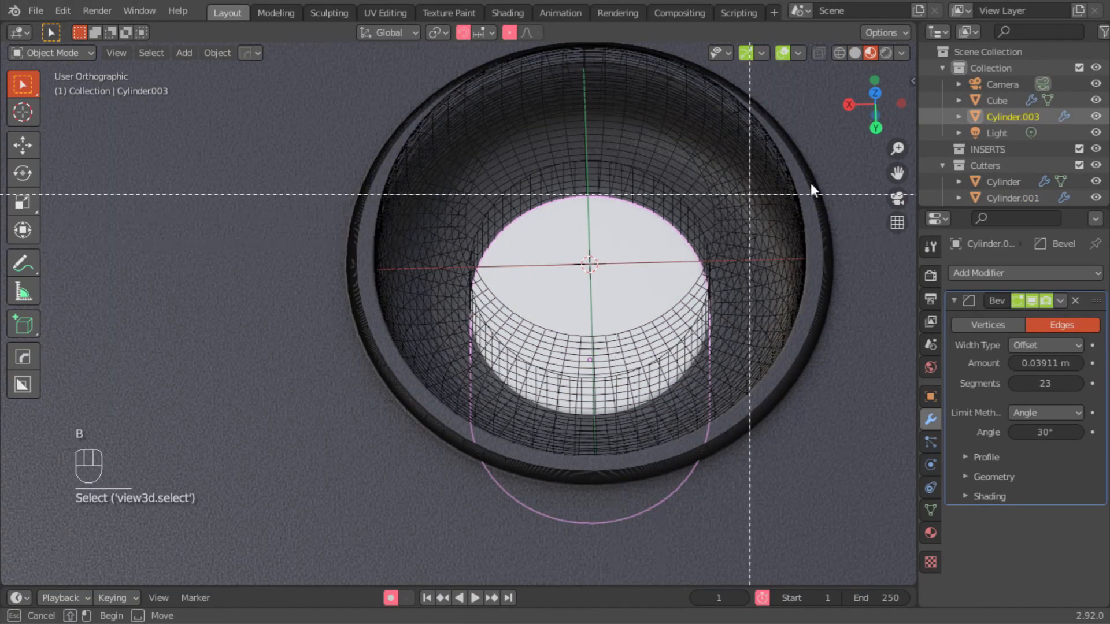
key("n")
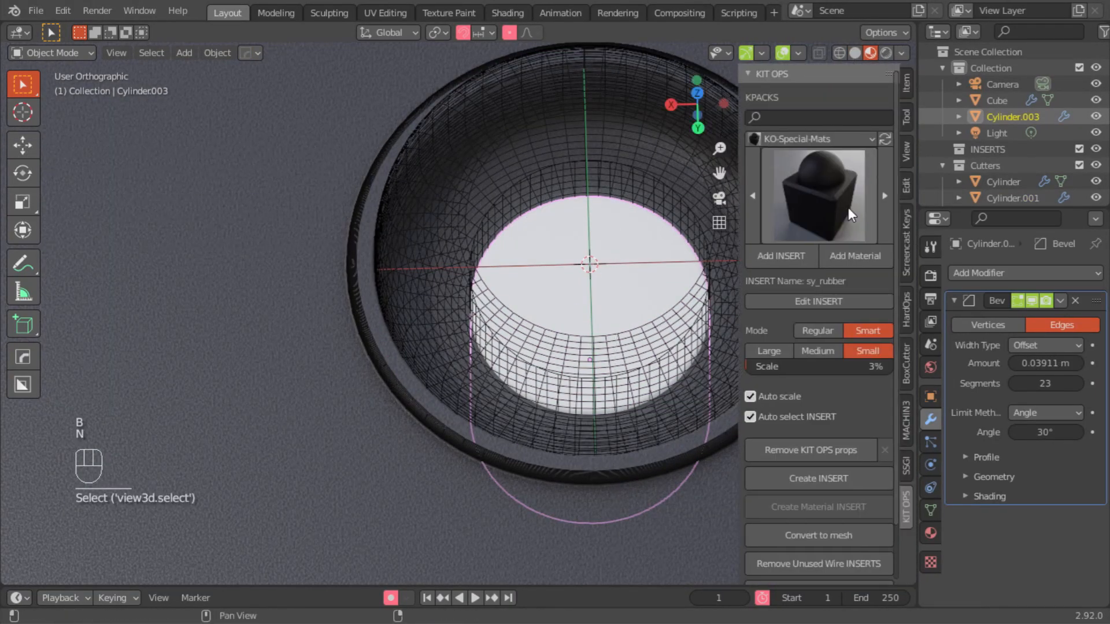
left_click(826, 141)
left_click(796, 213)
left_click(796, 212)
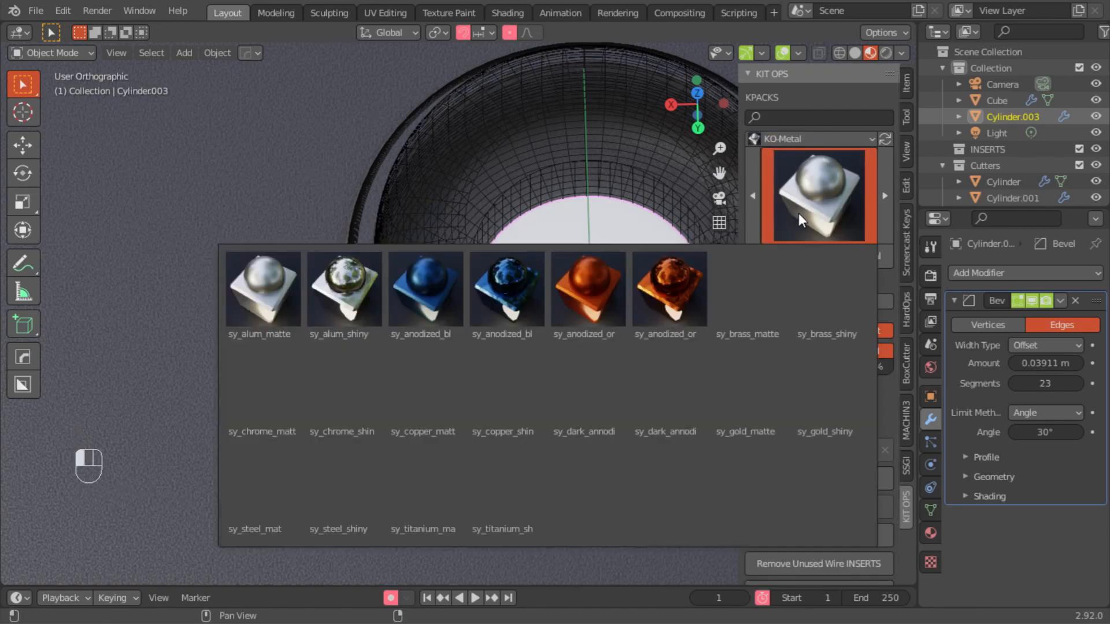
left_click(270, 493)
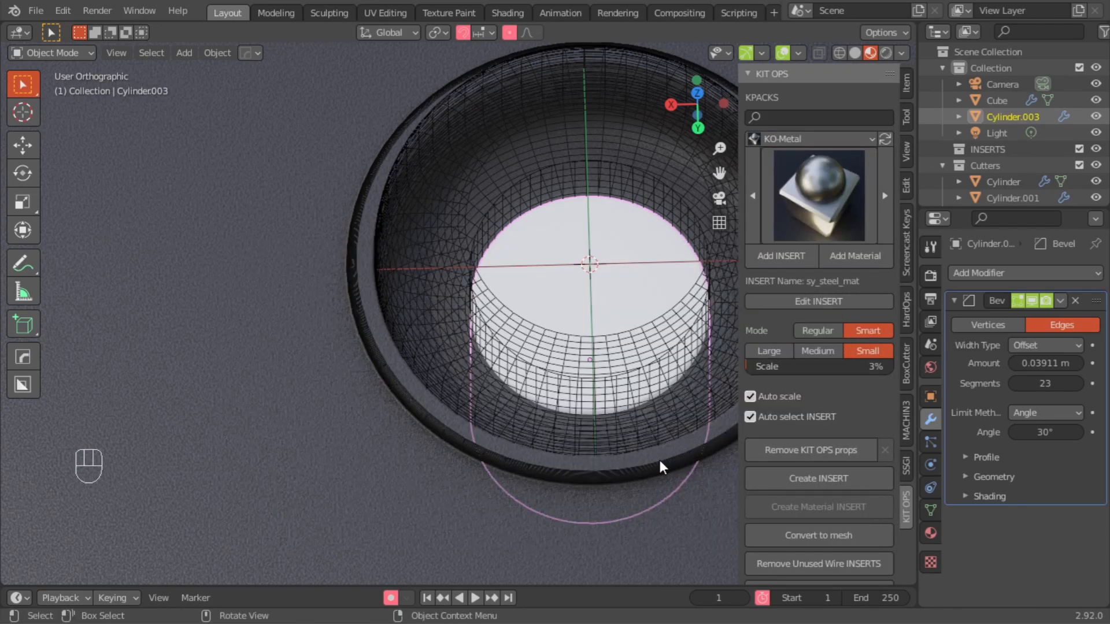
left_click(856, 256)
Hide the overlays, add a mesh cylinder at the centre of the steel disc and scale it to 0.337.
middle_click_drag(354, 293, 295, 257)
left_click(296, 257)
left_click(782, 53)
middle_click_drag(413, 291, 348, 329)
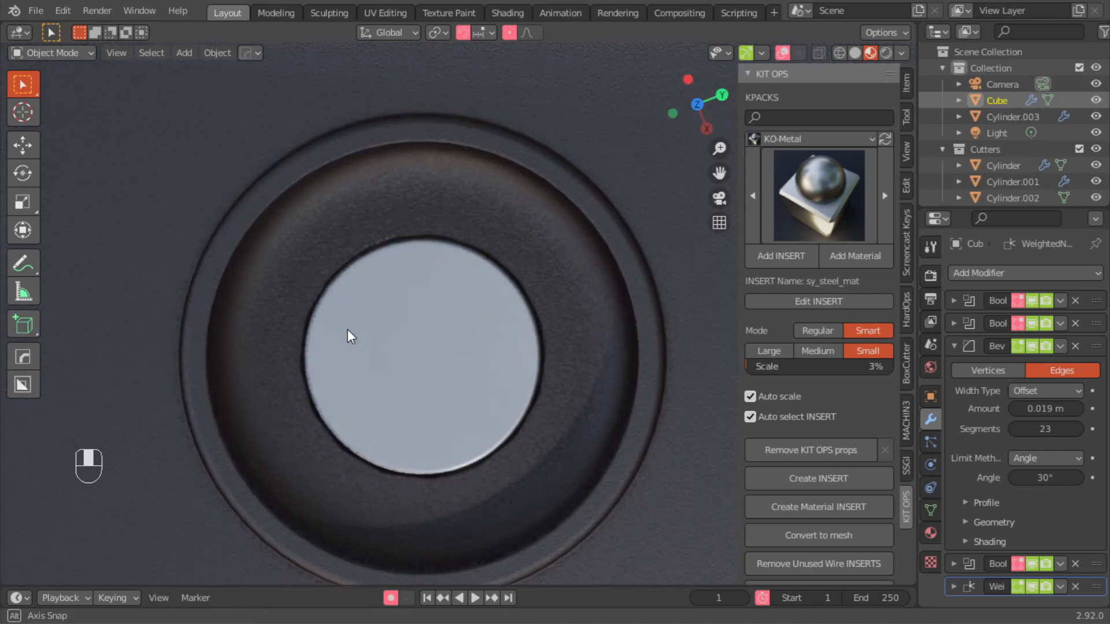
key("shift+a")
mouse_move(285, 269)
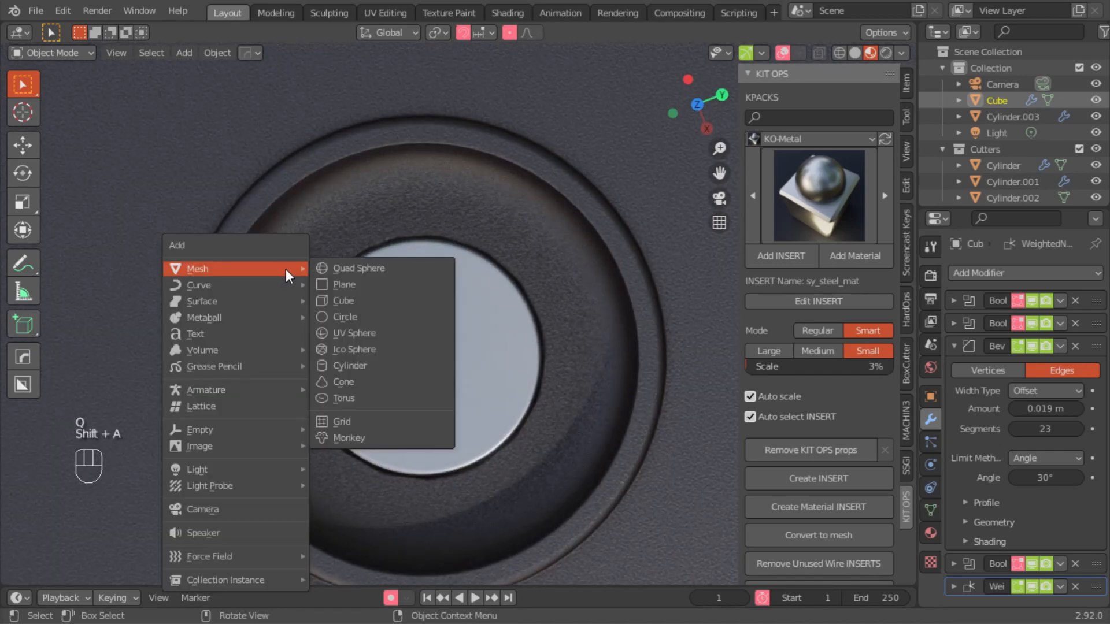
left_click(349, 365)
key("s")
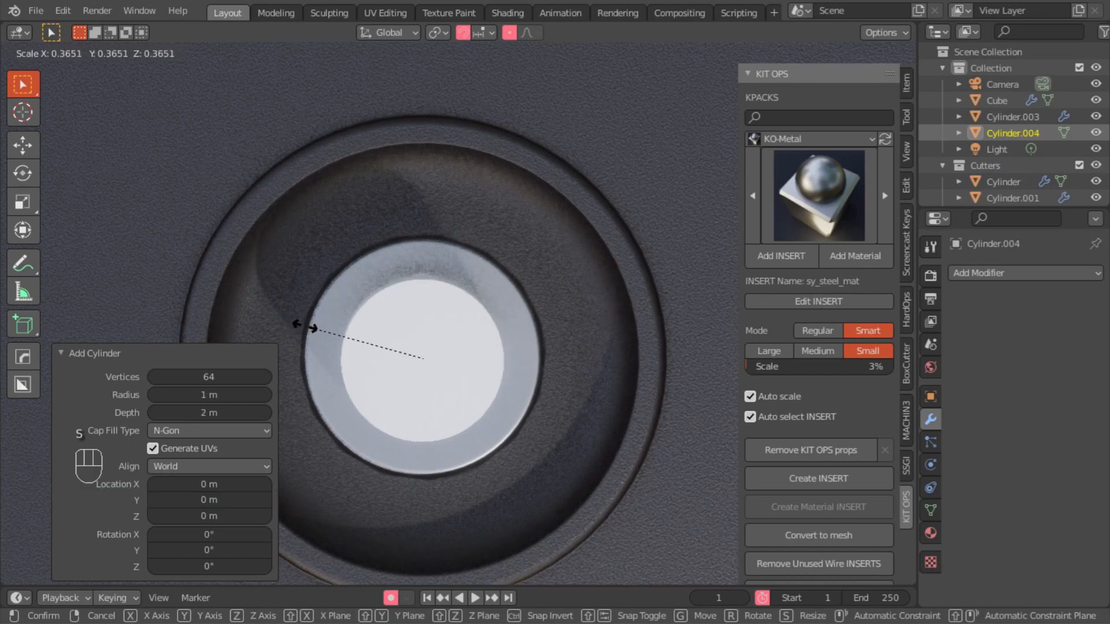
left_click(315, 326)
Sharpen the new cylinder with HardOps and lower it along the Z axis into the steel disc.
middle_click_drag(315, 327, 413, 384)
key("q")
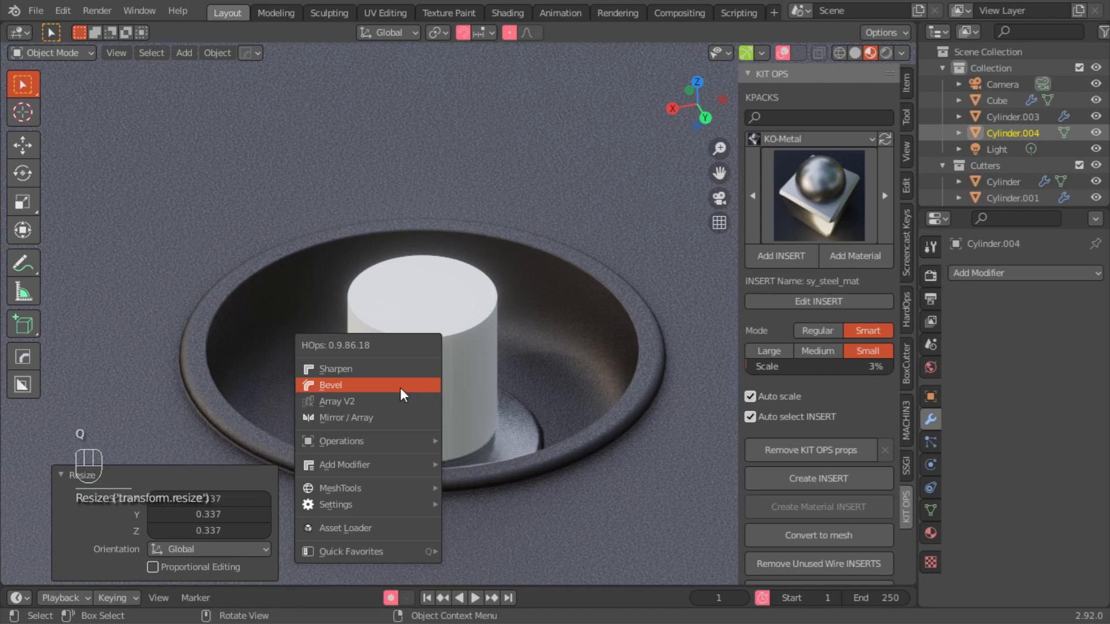
left_click(335, 368)
scroll(409, 369, "up", 3)
left_click(398, 313)
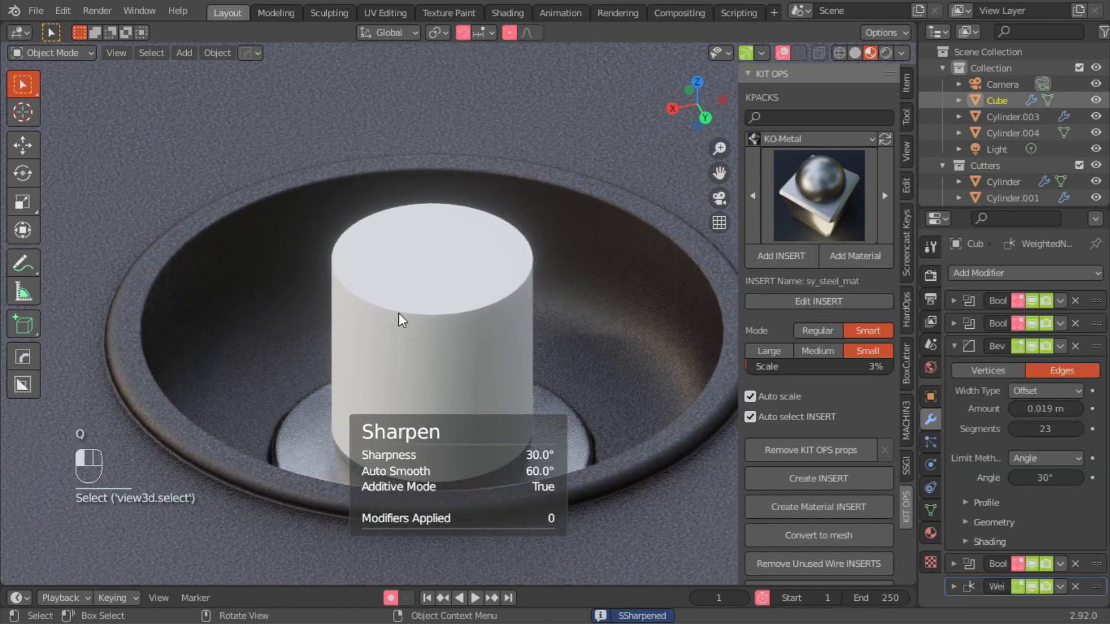
left_click(397, 314)
key("g")
key("z")
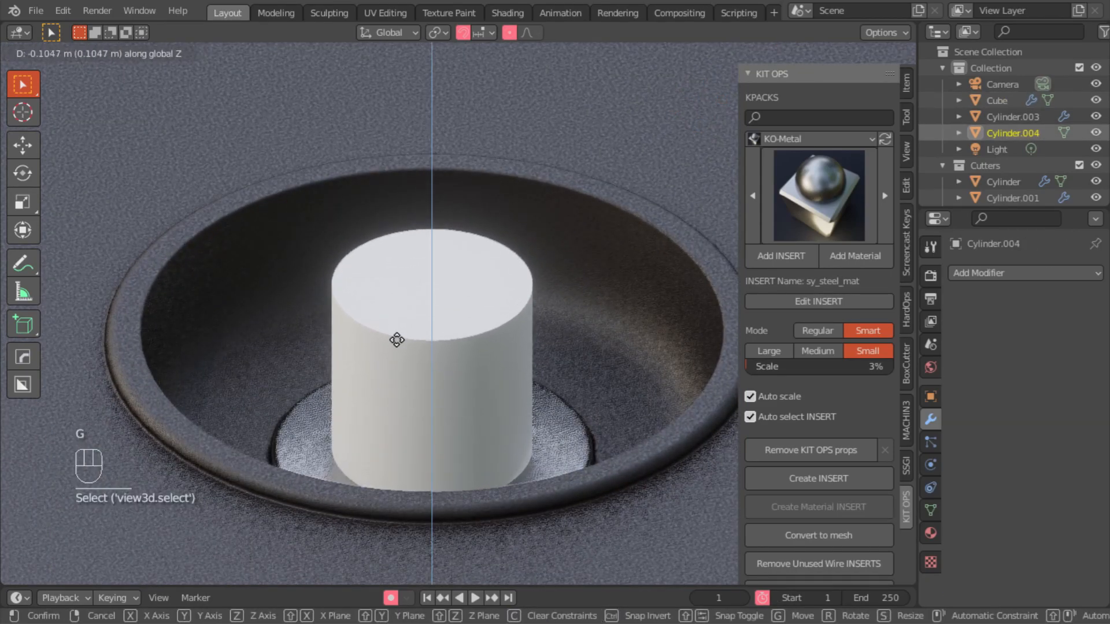
left_click(396, 340)
Subtract the new cylinder from the steel disc with a HardOps Difference boolean.
left_click(311, 422, "shift")
key("q")
left_click(283, 481)
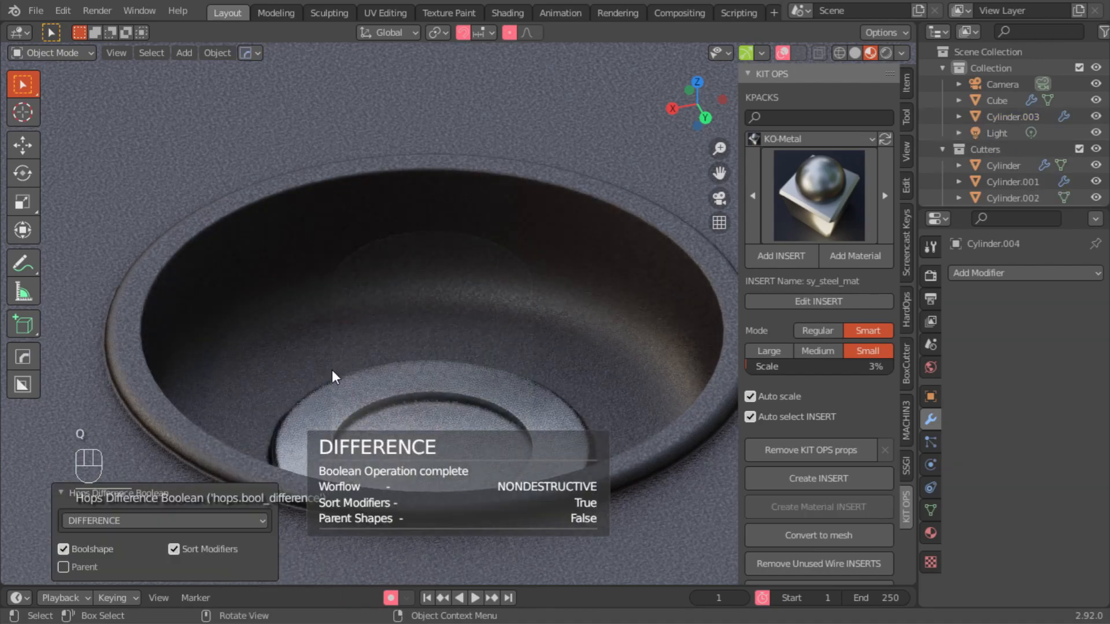
Show the overlays and raise the round cutter in the steel disc about 0.02 m along the Z axis.
middle_click_drag(331, 370, 340, 418)
middle_click_drag(379, 378, 427, 331, "shift")
middle_click_drag(483, 299, 384, 311, "shift")
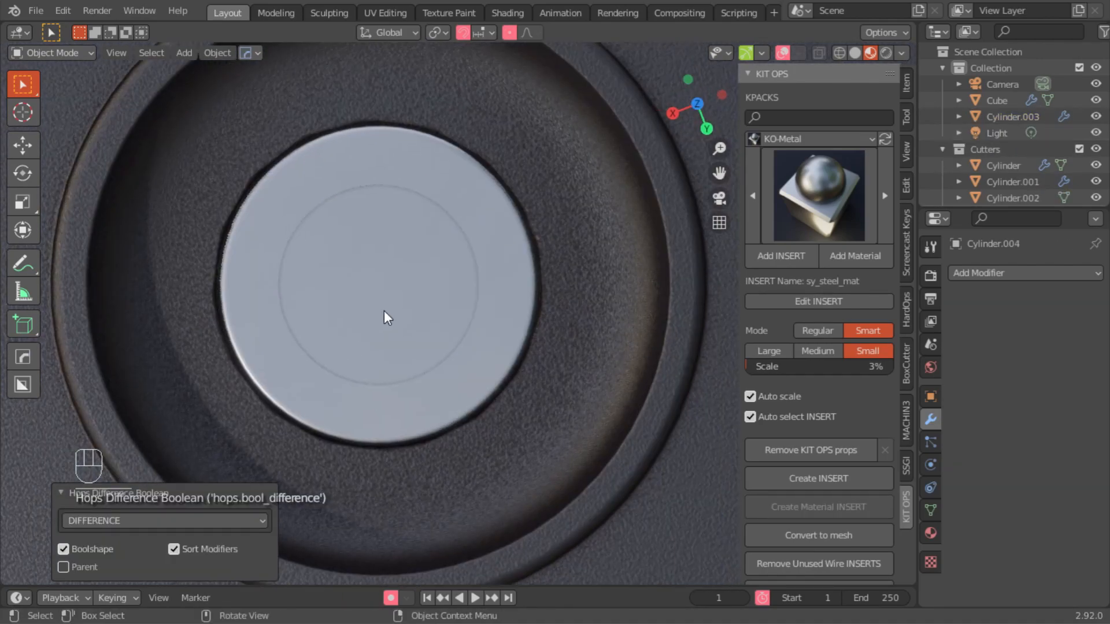
left_click(256, 267)
key("o")
middle_click_drag(254, 269, 277, 180)
middle_click_drag(277, 179, 290, 241, "shift")
left_click(310, 179)
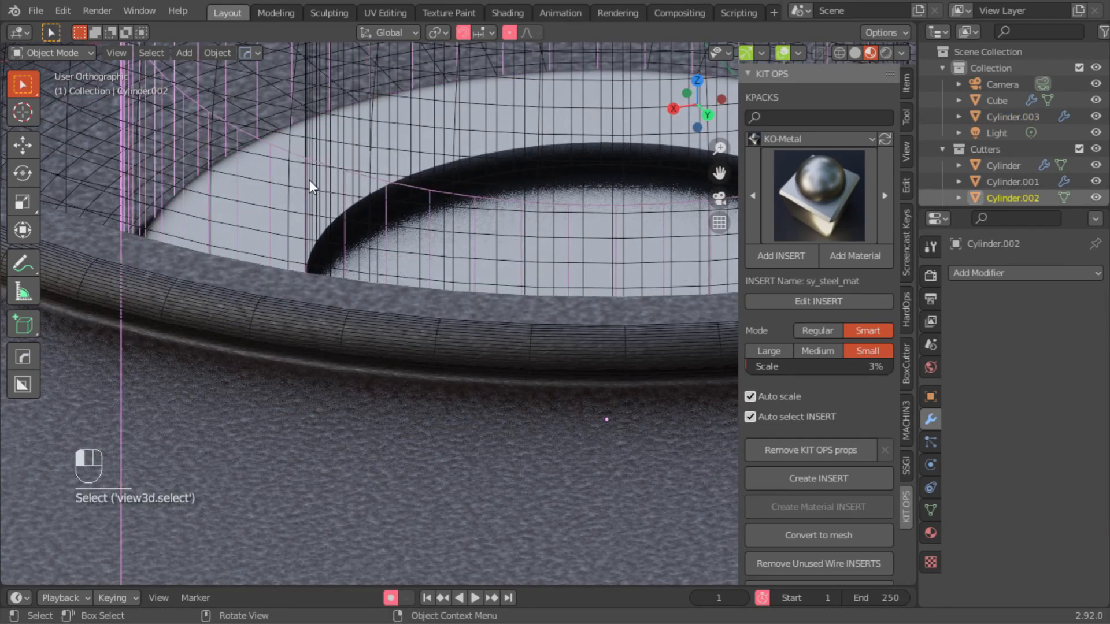
key("shift+d")
key("z")
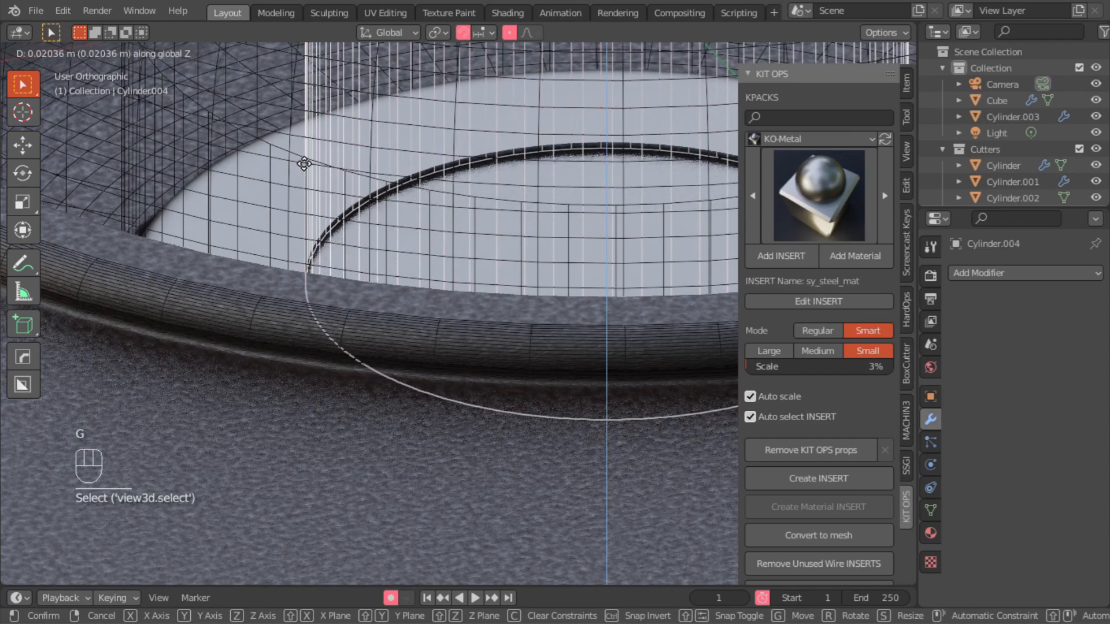
left_click(304, 164)
middle_click_drag(311, 164, 331, 213)
Hide the overlays and the sidebar, then add a mesh cylinder and sharpen it with HardOps.
left_click(426, 268)
middle_click_drag(426, 268, 494, 189)
left_click(782, 53)
key("n")
key("shift+a")
mouse_move(494, 189)
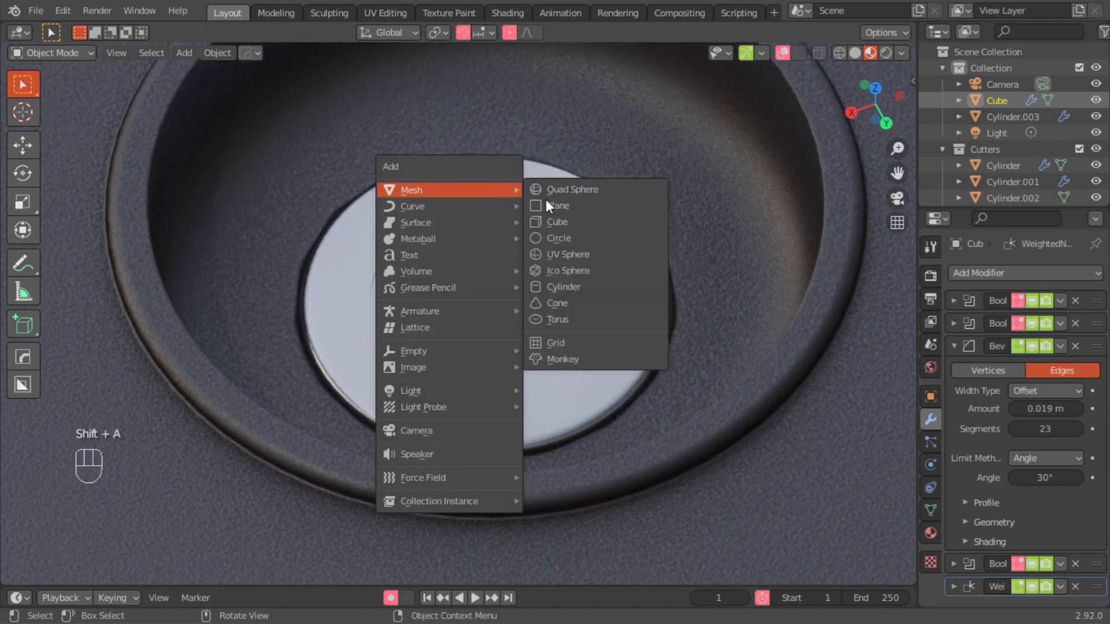
left_click(562, 288)
key("q")
left_click(334, 205)
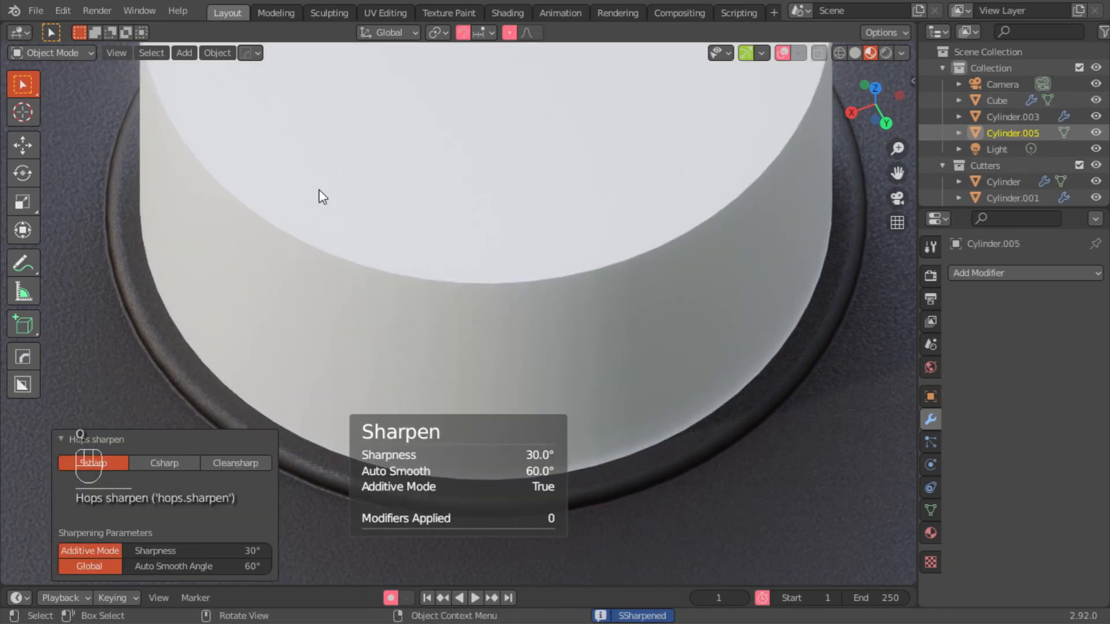
Scale the new cylinder uniformly to 0.395 so it fits within the steel disc.
key("g")
right_click(276, 215)
key("s")
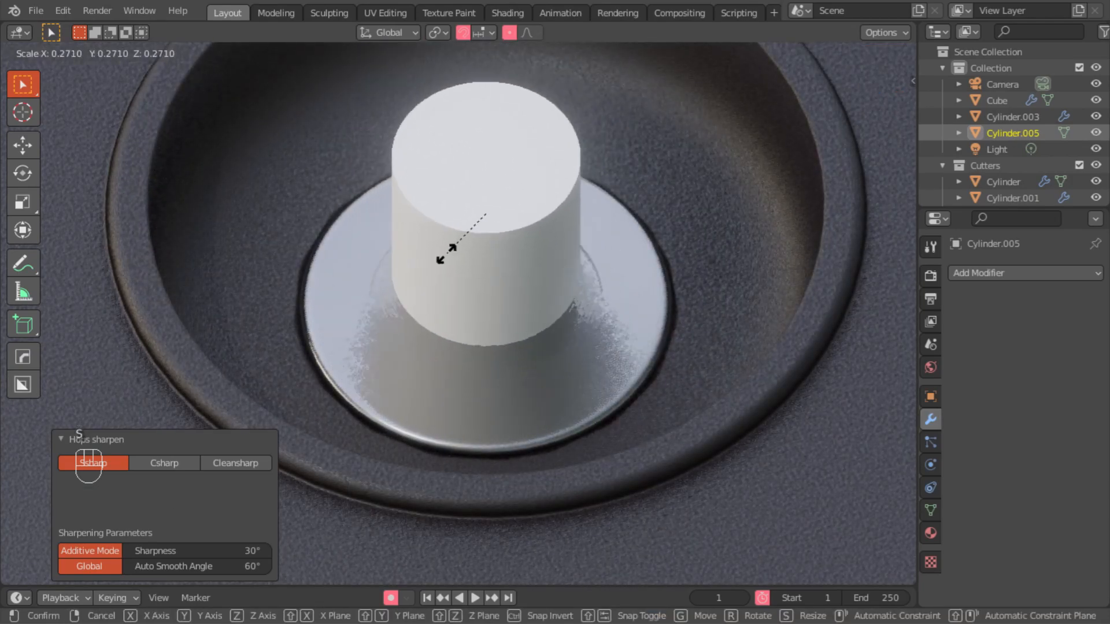
left_click(434, 282)
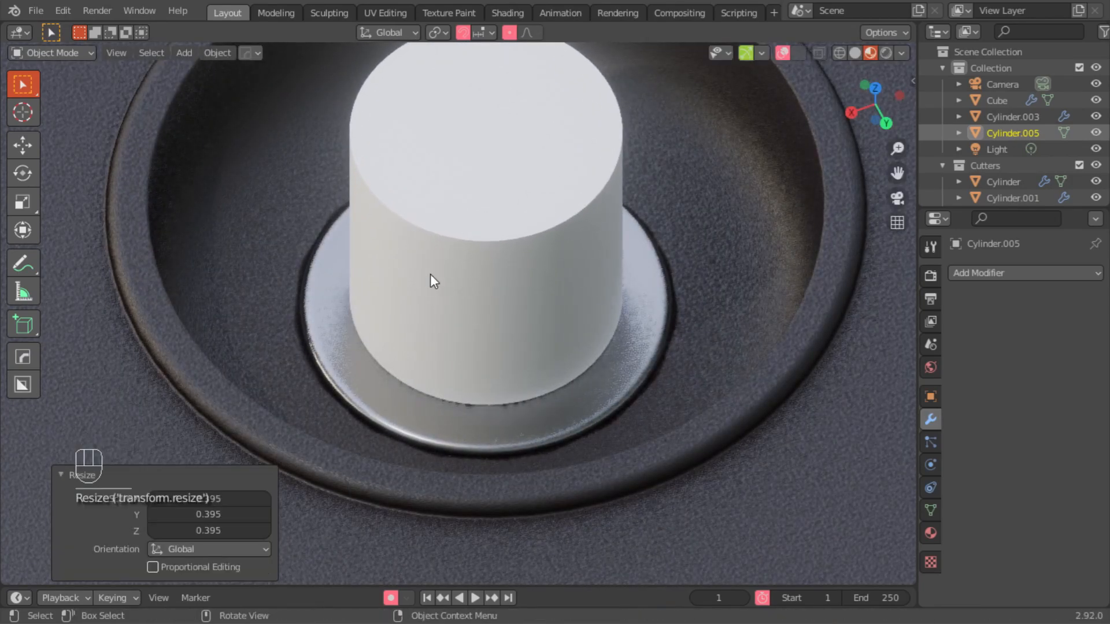
Duplicate the cylinder in place, scale the copy to 0.981 and stretch it by 1.177 along the Z axis.
key("shift+d")
right_click(421, 233)
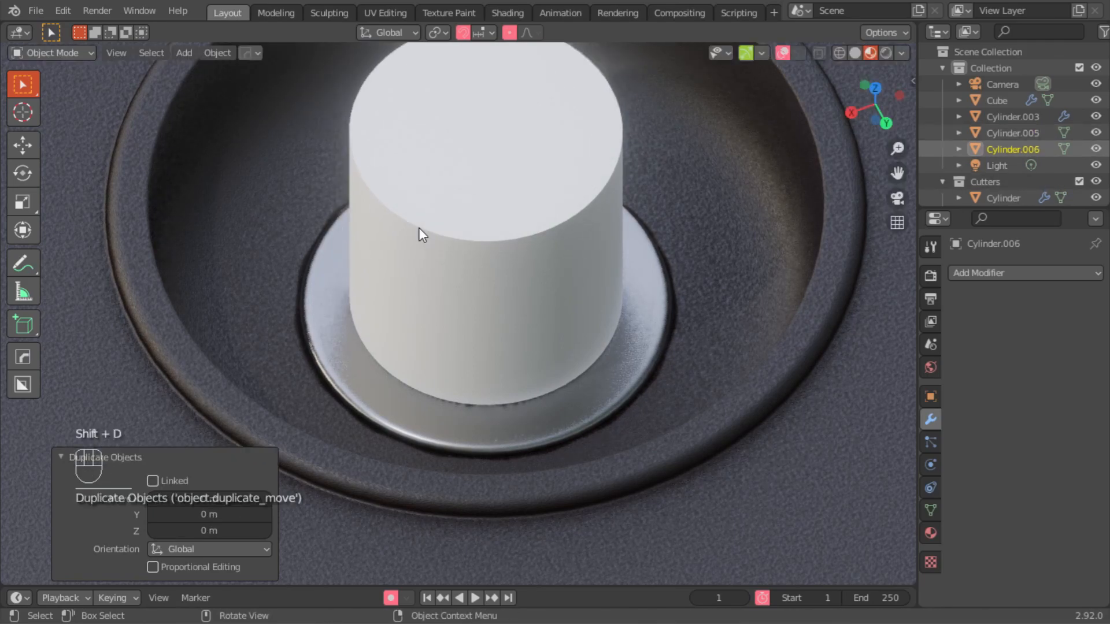
key("s")
left_click(314, 203)
key("s")
key("z")
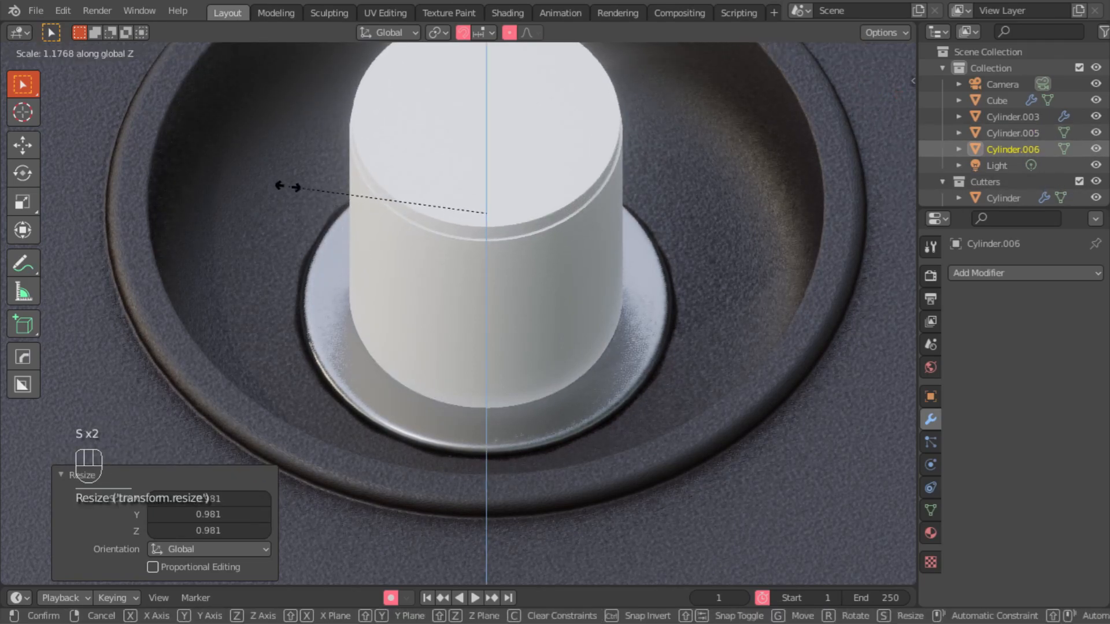
left_click(287, 186)
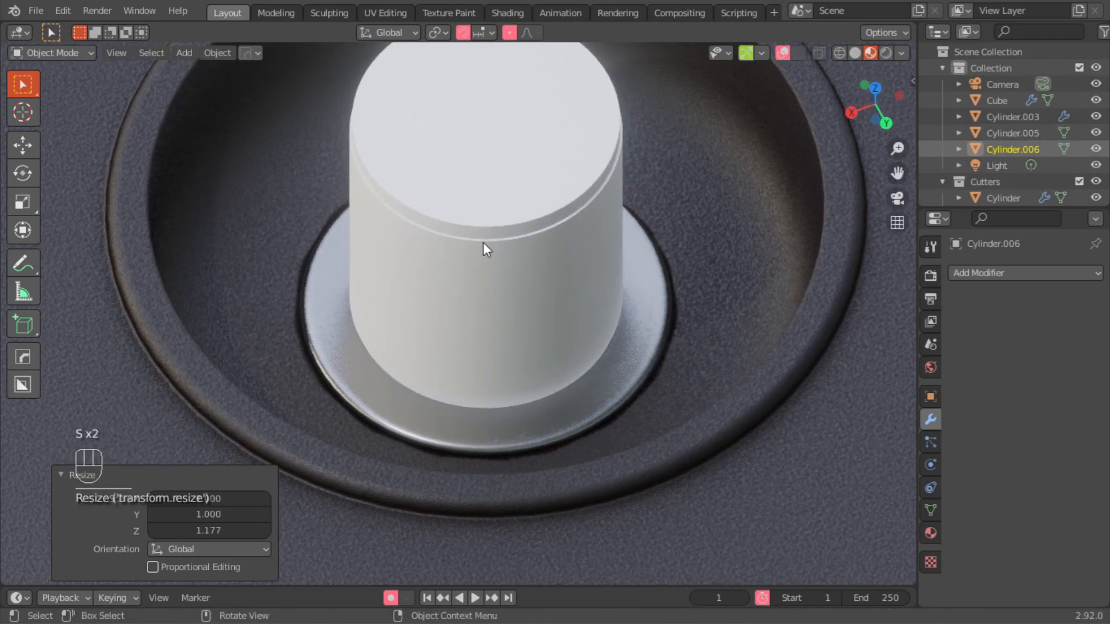
Subtract the inner copy from the outer cylinder with a HardOps Difference boolean to make a thin ring.
left_click(570, 276, "shift")
key("q")
left_click(571, 274)
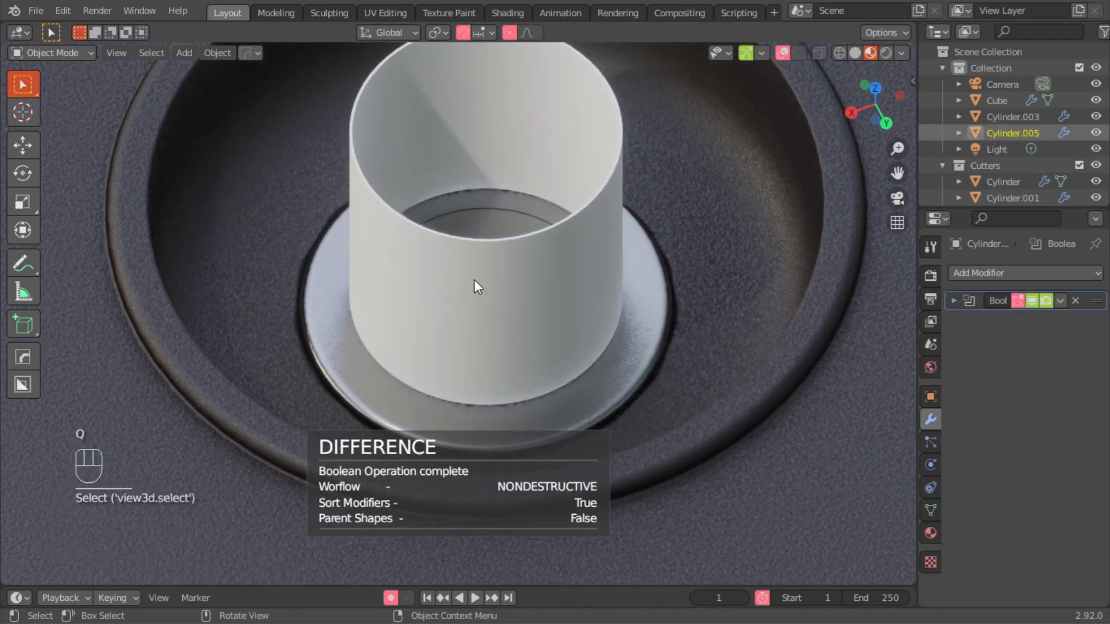
Lower the ring about 0.04 m along Z and subtract it from the steel disc with a HardOps Difference boolean.
key("g")
key("z")
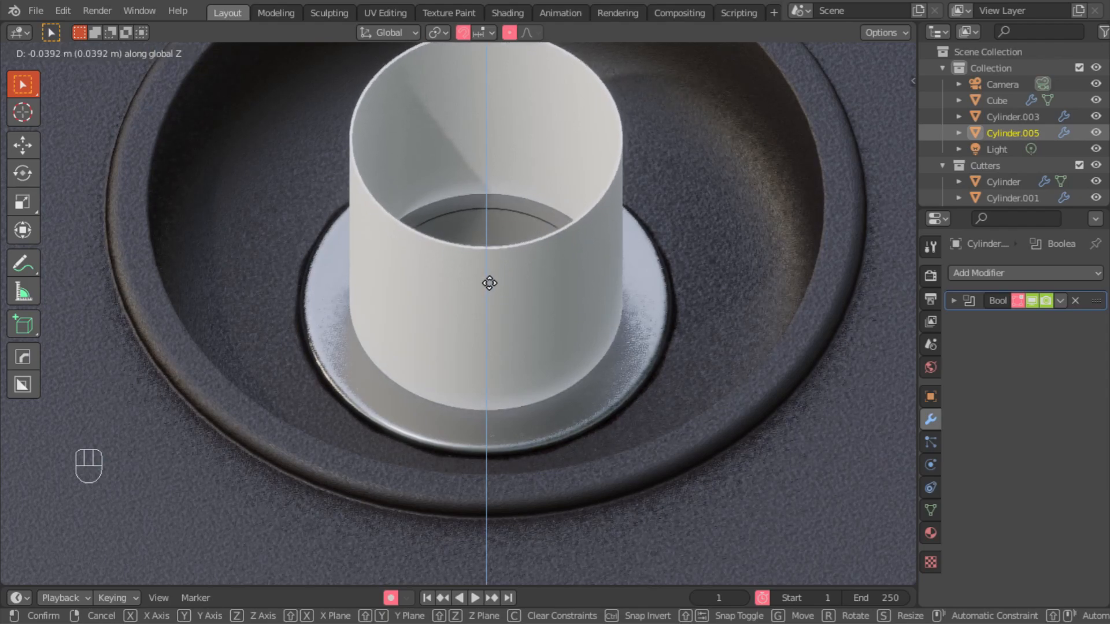
left_click(490, 283)
left_click(644, 321, "shift")
key("q")
left_click(642, 320)
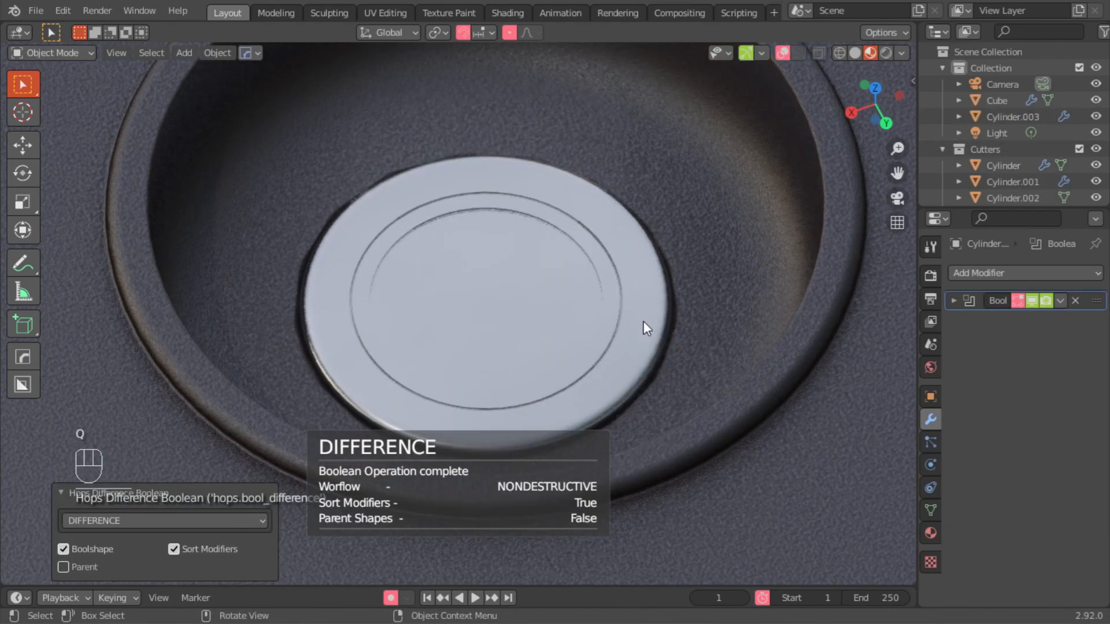
Save the file after viewing the grooved steel disc from a lower angle.
scroll(570, 387, "down", 3)
middle_click_drag(569, 386, 582, 221)
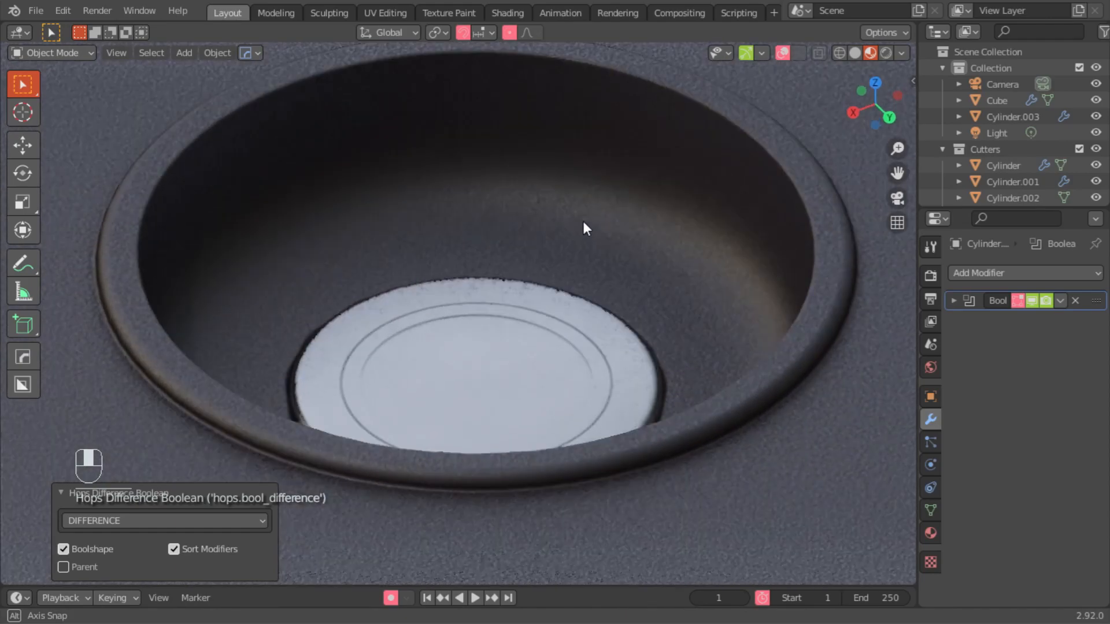
left_click(35, 11)
left_click(57, 118)
middle_click_drag(480, 375, 442, 252)
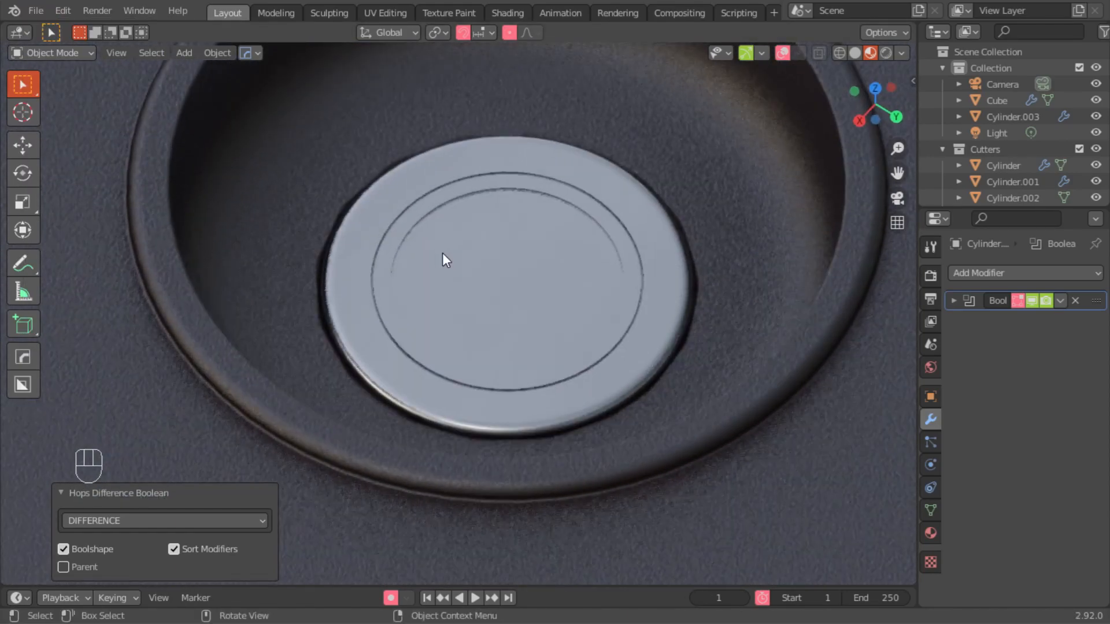
Add a mesh cube at the centre, scale it to 0.206 and narrow it to about half along the X axis.
key("shift+a")
mouse_move(451, 254)
left_click(508, 286)
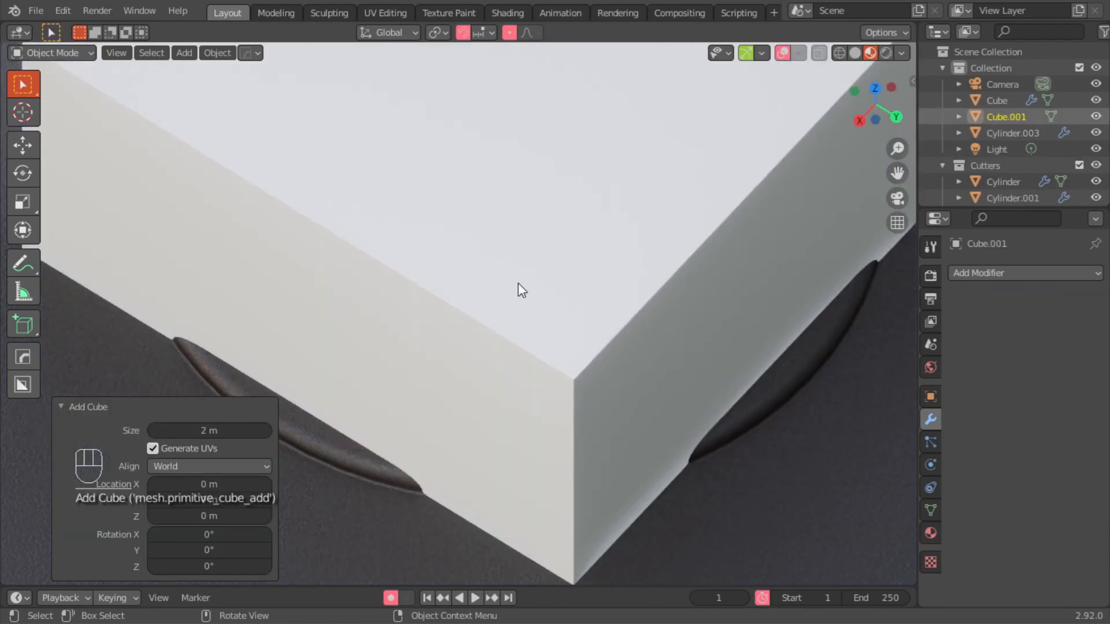
key("s")
left_click(475, 255)
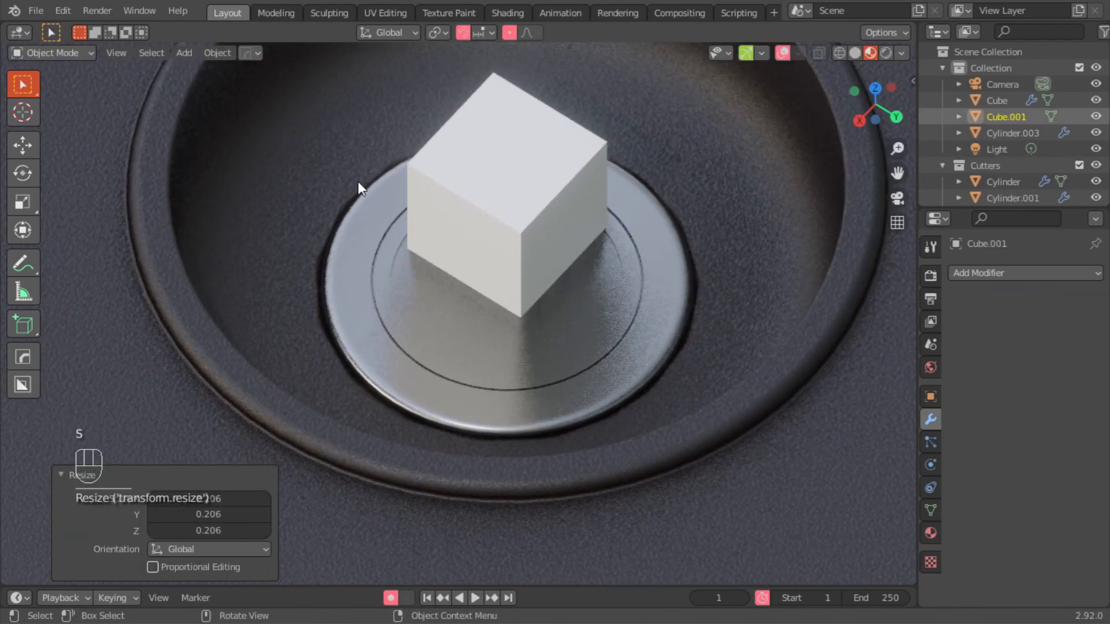
key("s")
key("x")
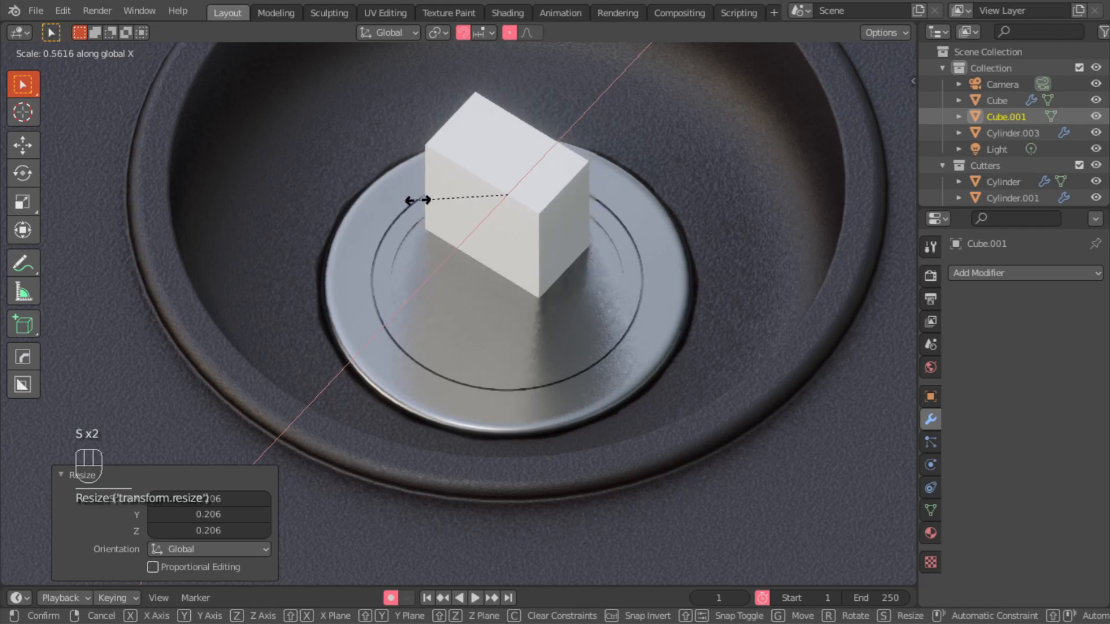
left_click(428, 205)
Apply all transforms to the cube and bevel it with HardOps at 0.114 m and 14 segments, with the overlays shown.
key("q")
mouse_move(460, 390)
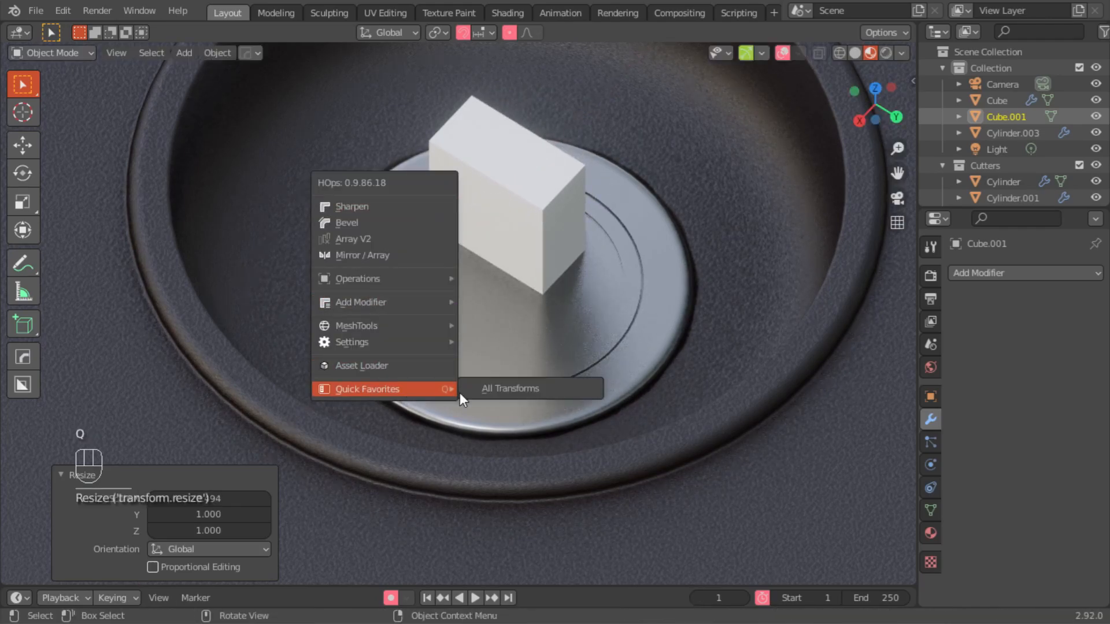
left_click(514, 388)
key("q")
left_click(373, 159)
scroll(307, 150, "up", 11)
left_click(328, 182)
Scale the bevelled cube to 0.518 and rotate it 90 degrees in top view.
key("s")
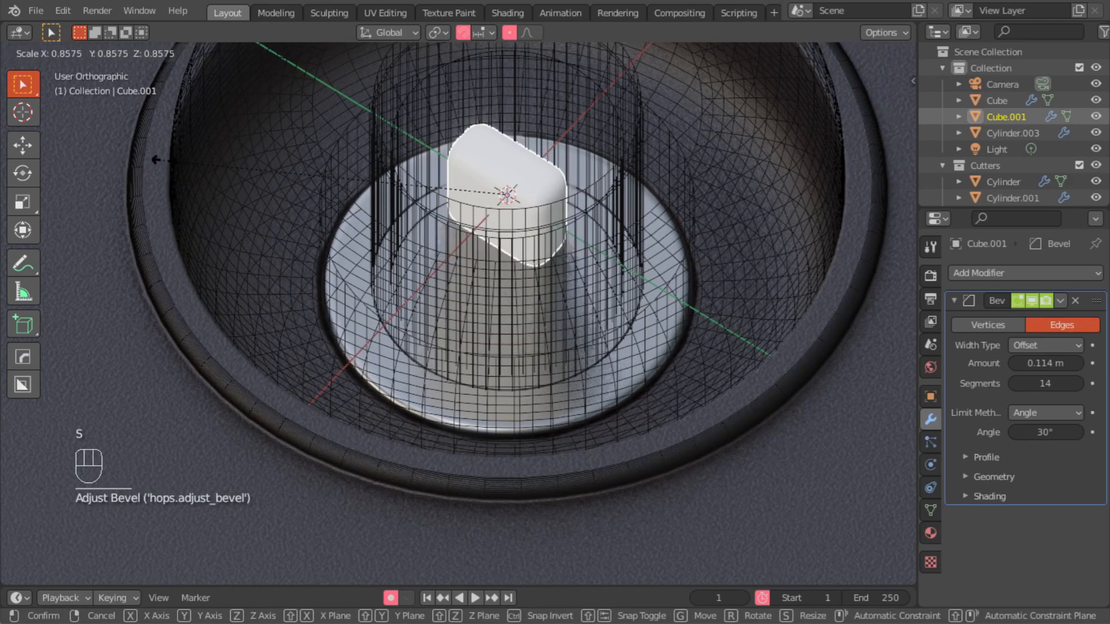
left_click(298, 203)
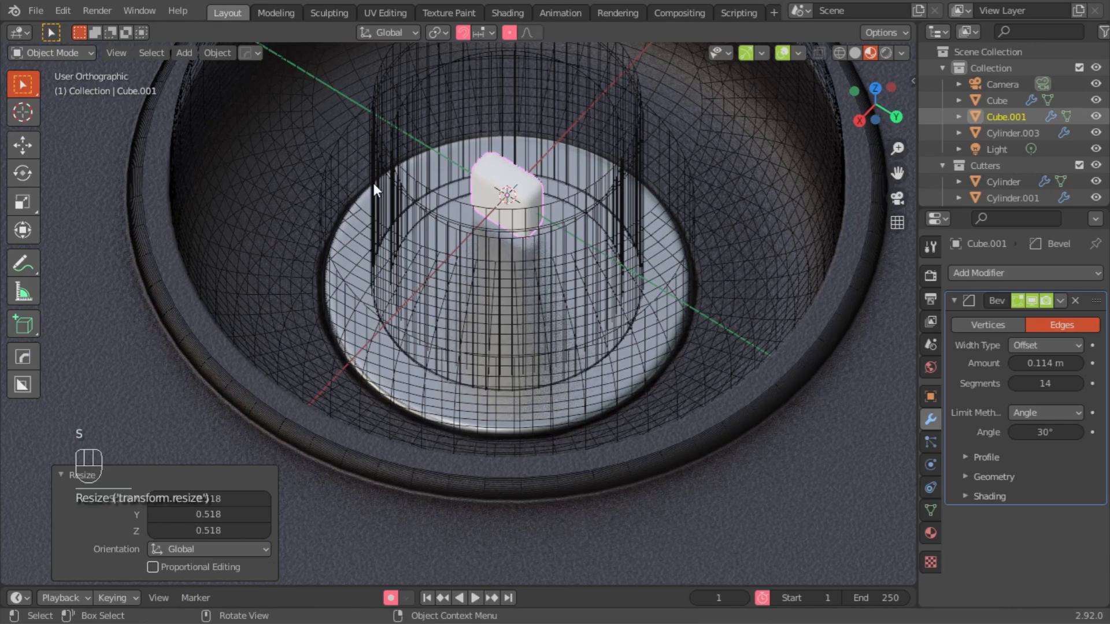
key("r")
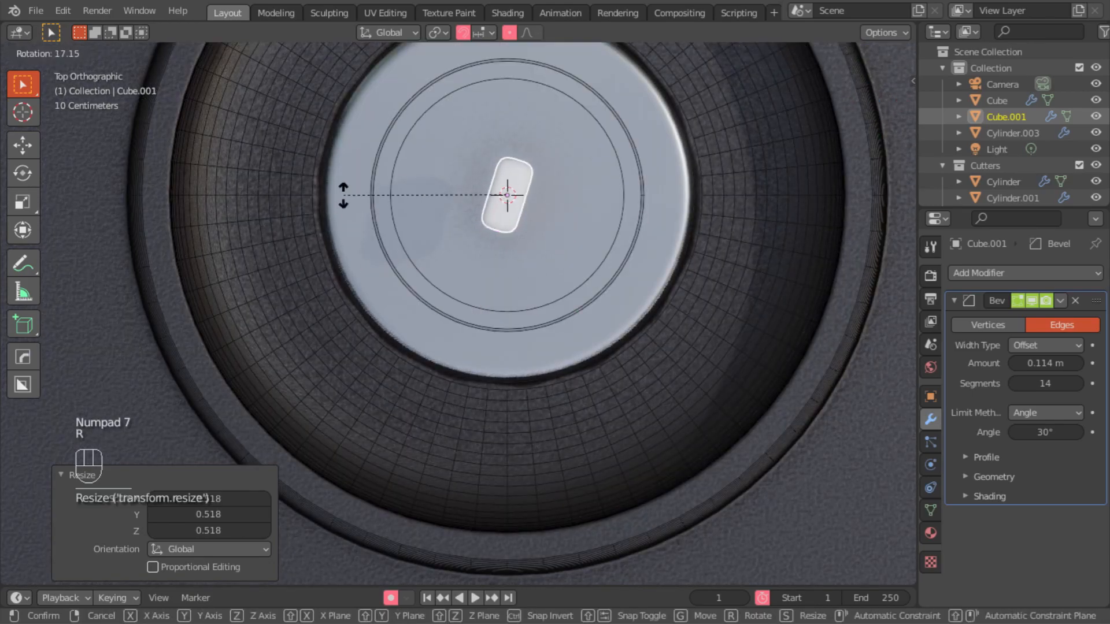
key("9")
key("0")
key("Return")
In Edit Mode, scale the cube's mesh to 0.520 and move it along negative X onto the disc's ring groove.
key("Tab")
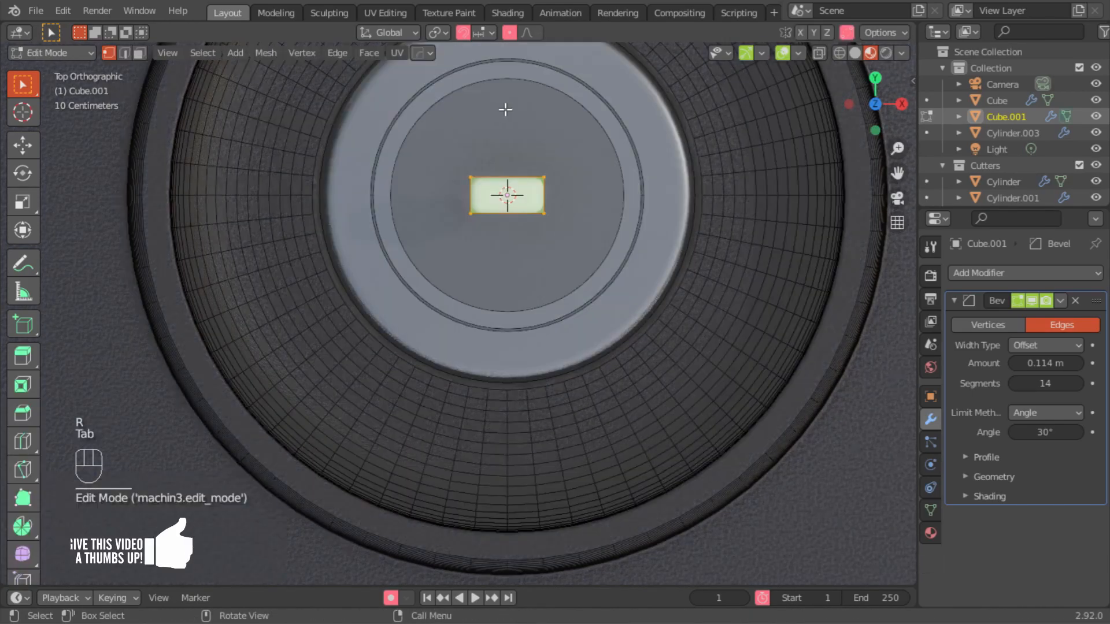
key("g")
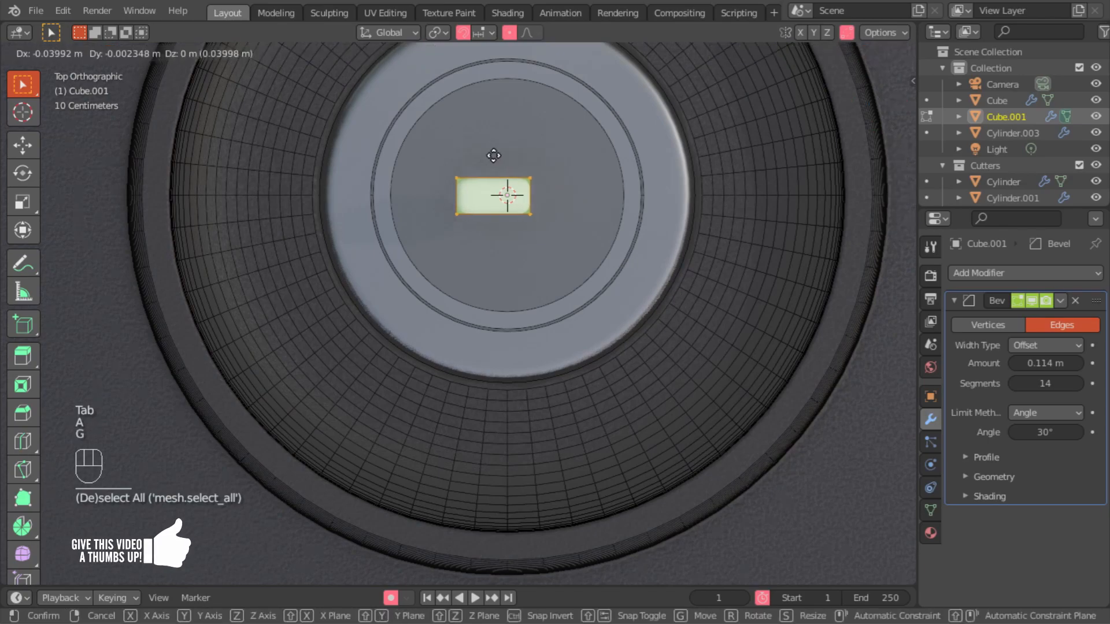
left_click(426, 159)
key("s")
left_click(333, 179)
key("g")
key("x")
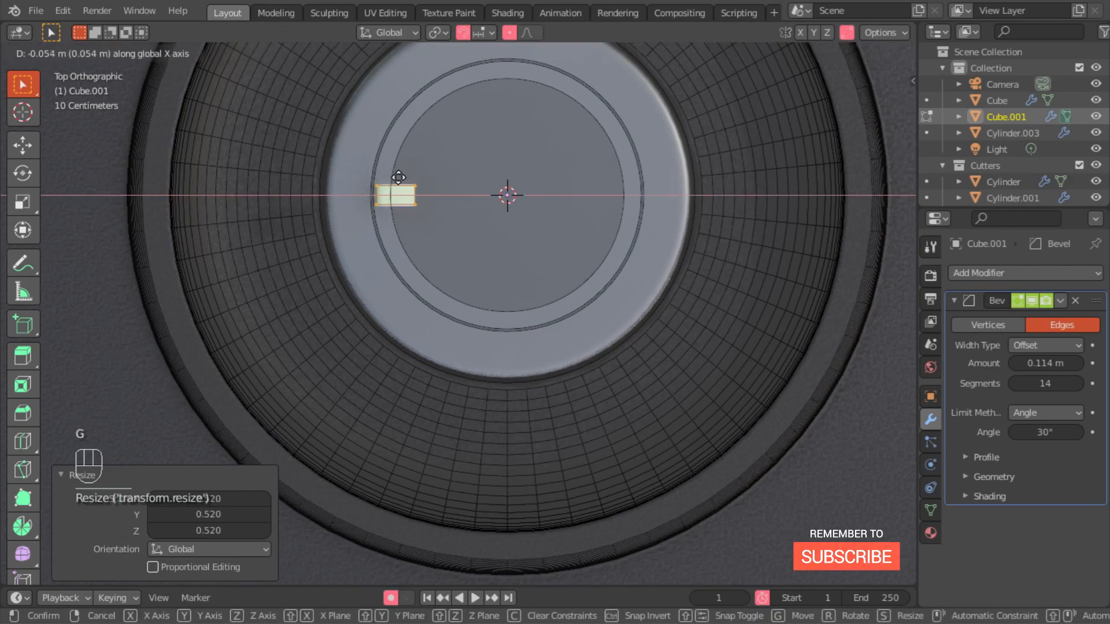
left_click(399, 178)
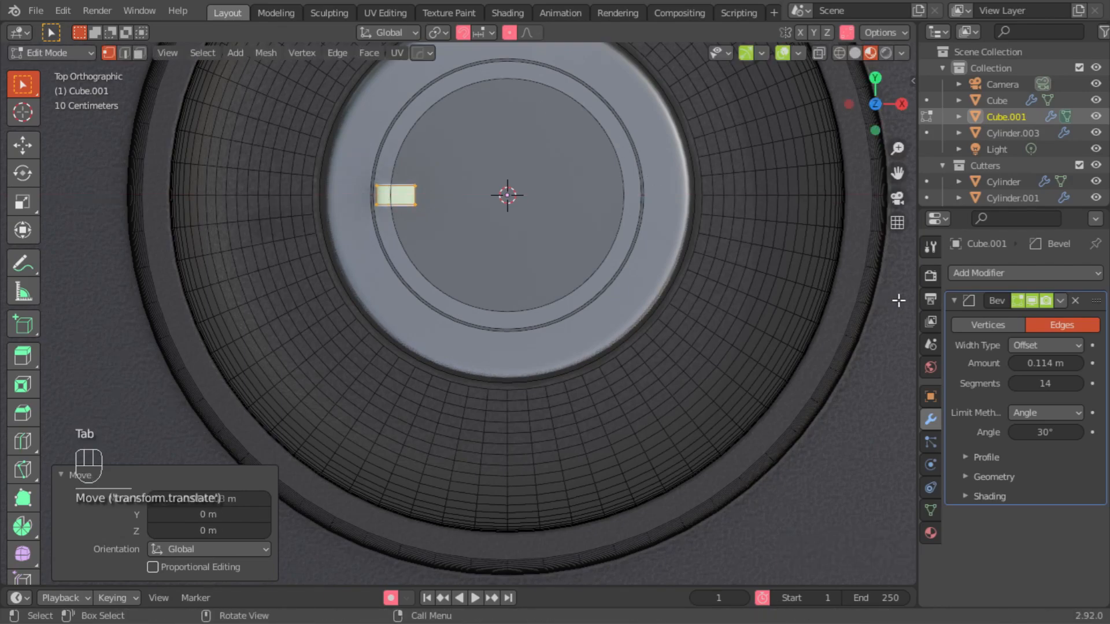
Add a Mirror modifier on the Y axis to the cube in Object Mode.
key("Tab")
left_click(984, 272)
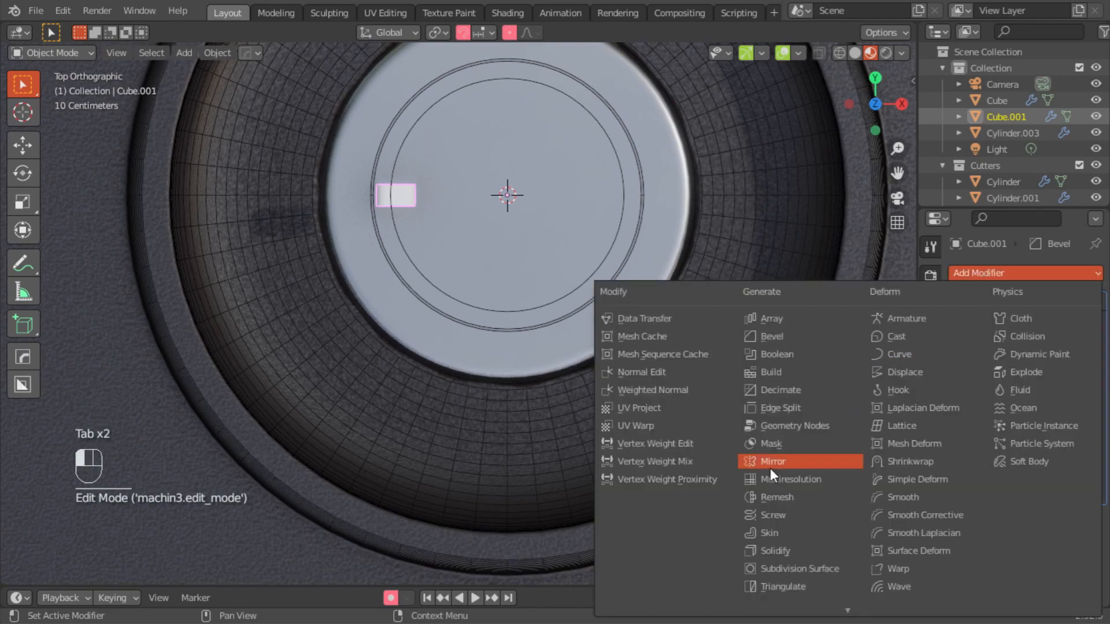
left_click(770, 462)
scroll(989, 445, "down", 2)
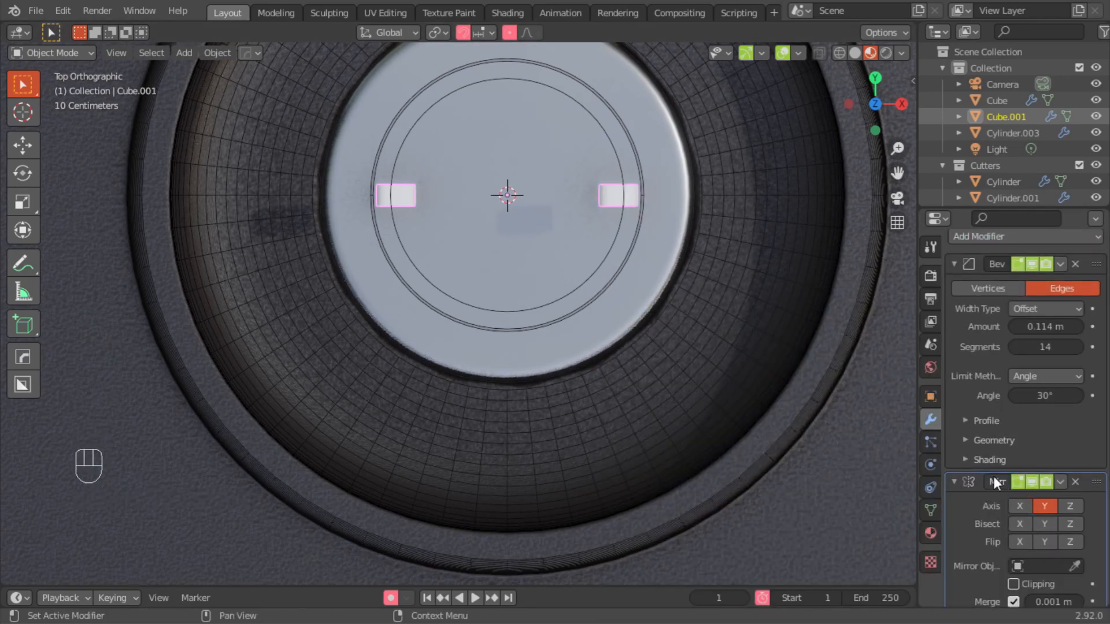
middle_click_drag(570, 235, 619, 141)
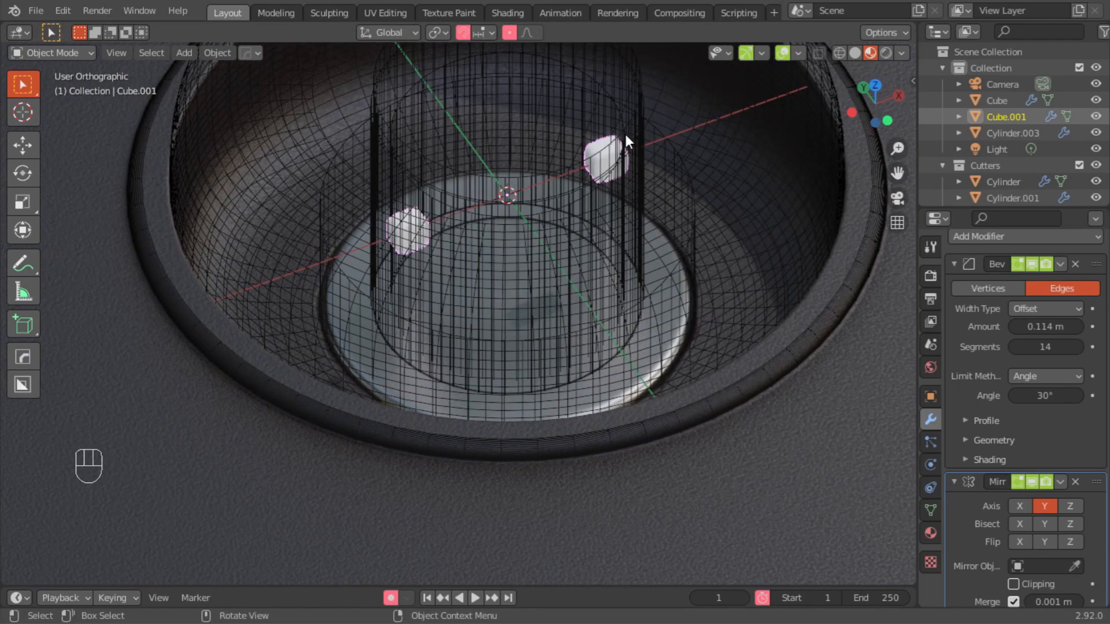
Lower the cube's mesh about 0.394 m along Z in Edit Mode, towards the steel disc.
key("Tab")
key("g")
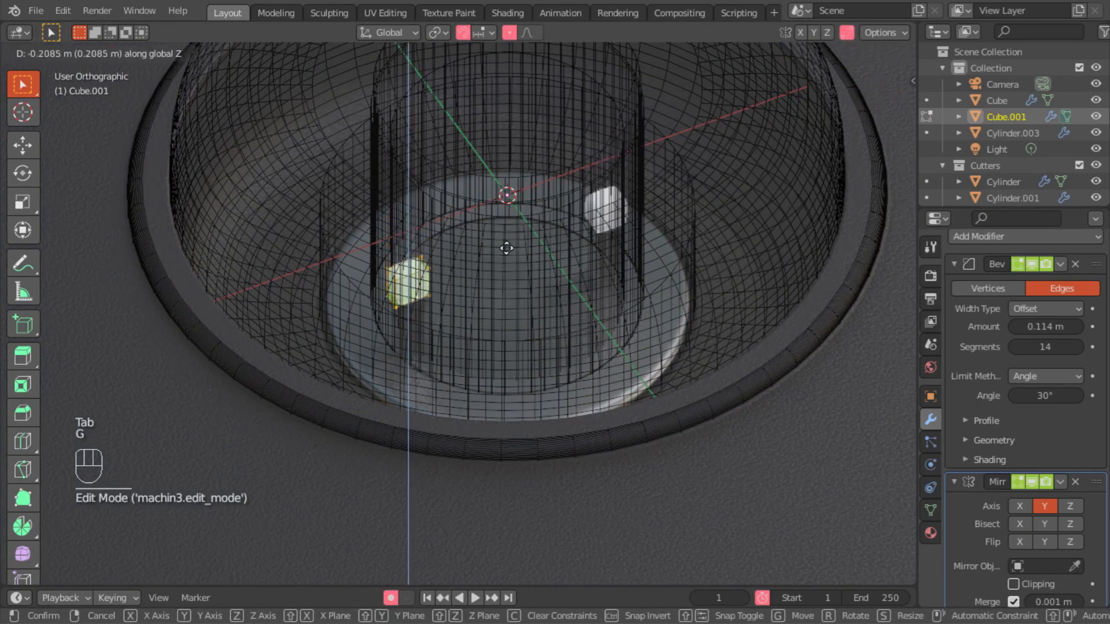
left_click(508, 290)
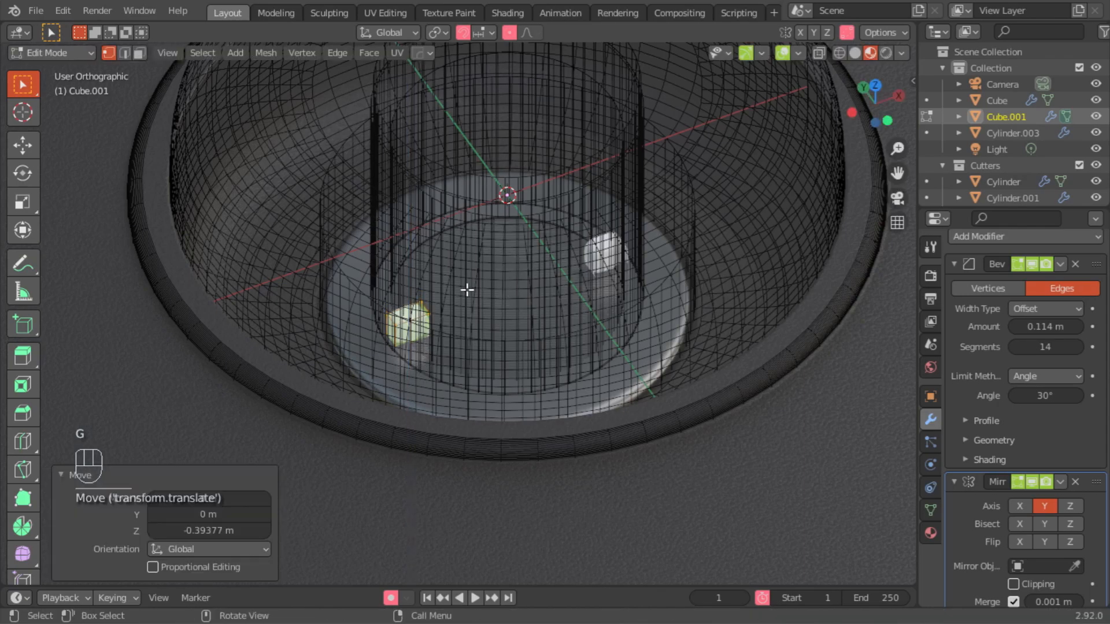
middle_click_drag(508, 290, 514, 347)
key("Tab")
Try to subtract the mirrored blocks from the steel disc with a HardOps Difference boolean and hide the overlays.
left_click(653, 220, "shift")
key("q")
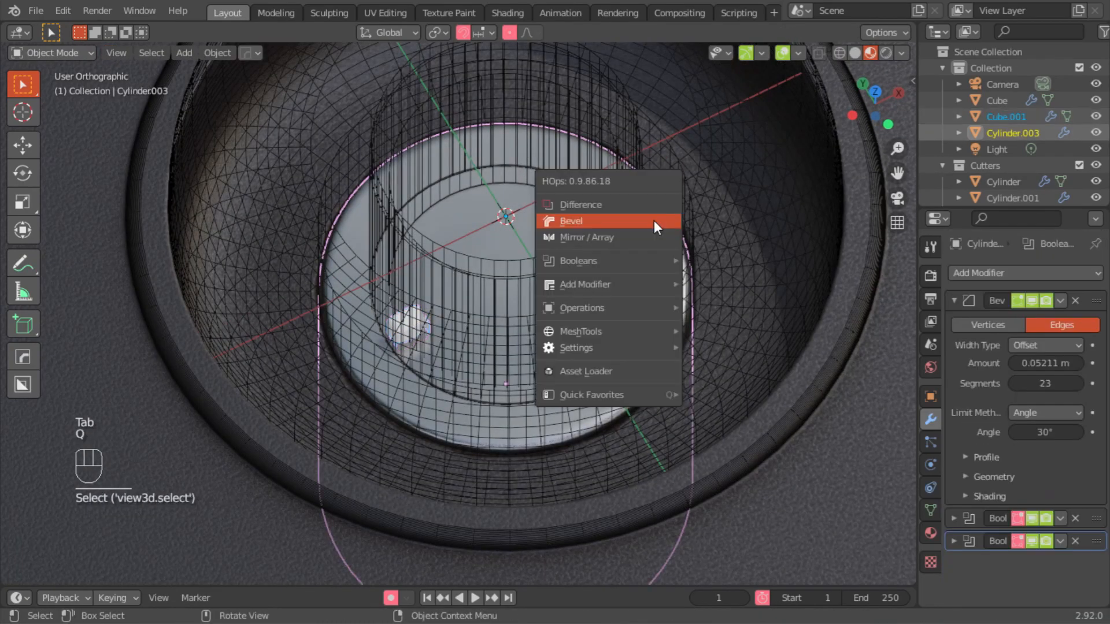
left_click(641, 206)
left_click(651, 220)
middle_click_drag(651, 220, 651, 246)
left_click(782, 57)
Undo the Difference boolean between the mirrored blocks and the steel disc.
key("ctrl+z")
key("ctrl+z")
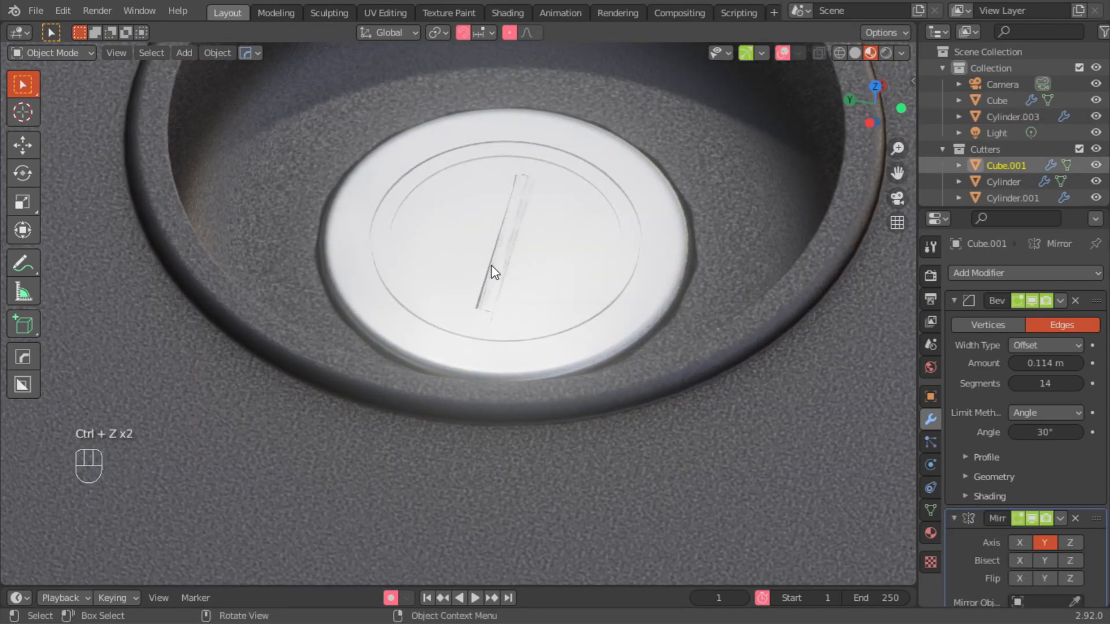
key("ctrl+z")
middle_click_drag(470, 208, 515, 190)
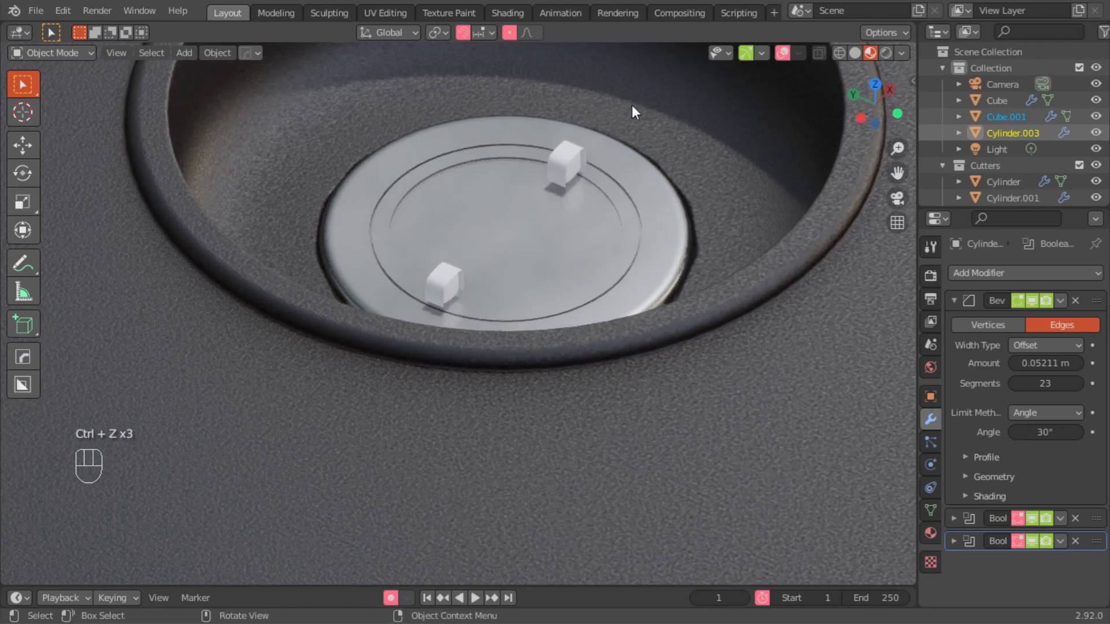
Lower the mirrored block's mesh about 0.012 m along Z in Edit Mode, towards the steel disc.
left_click(677, 249)
left_click(954, 519)
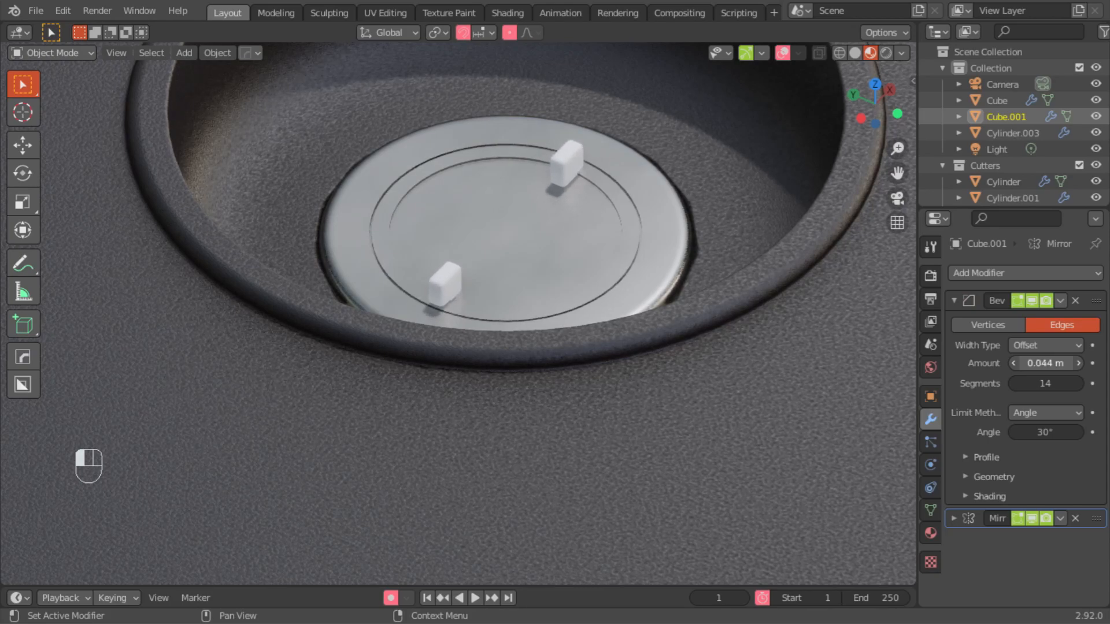
key("Tab")
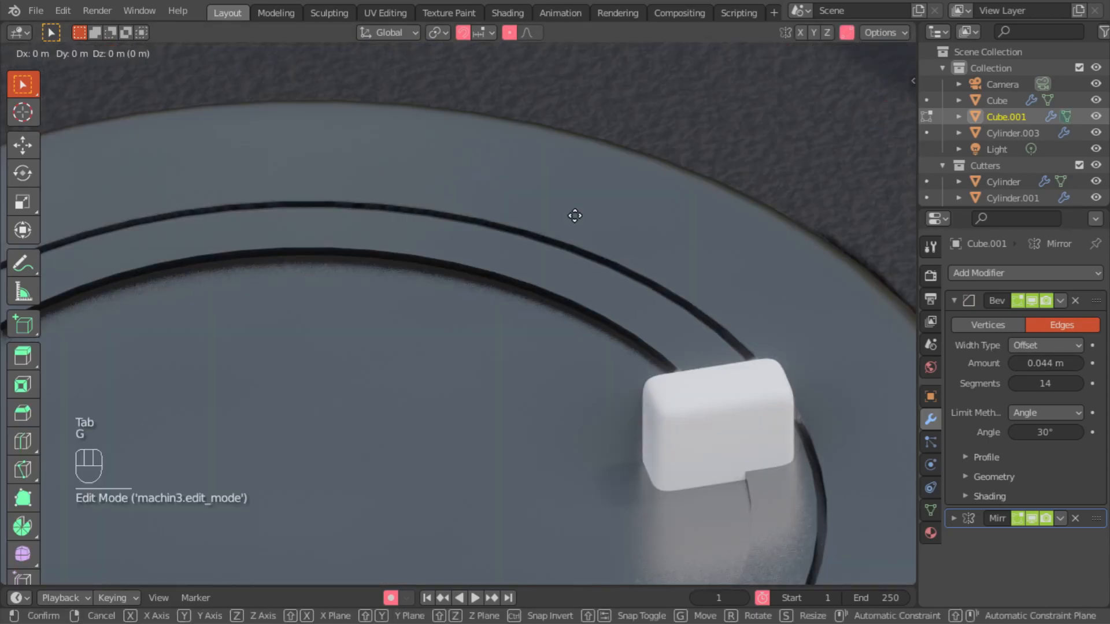
key("g")
left_click(567, 228)
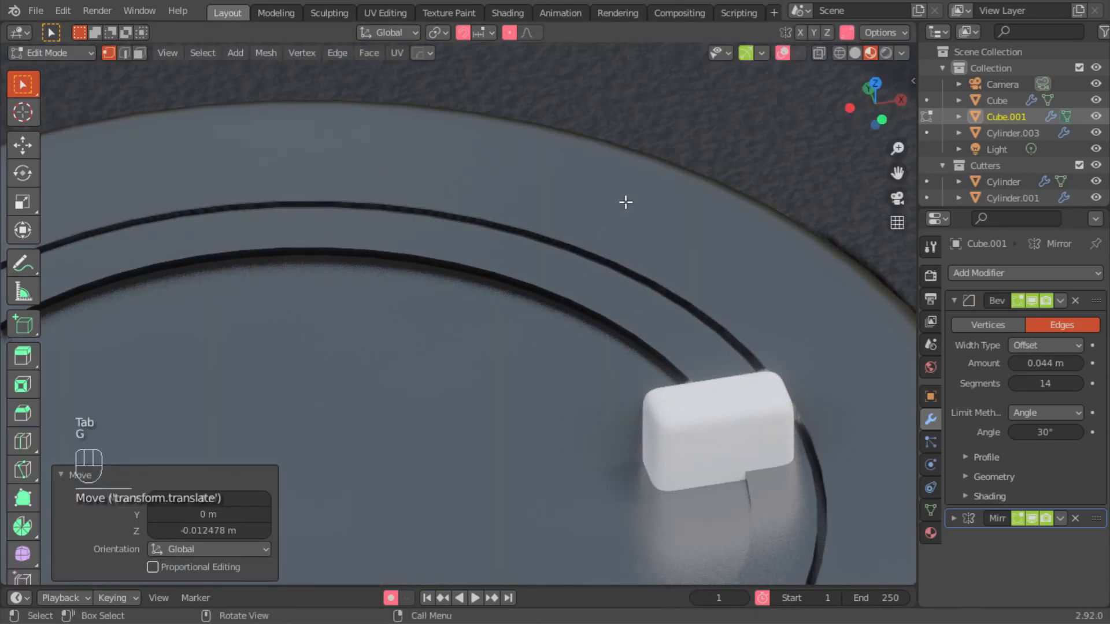
key("Tab")
Subtract the mirrored blocks from the steel disc with a HardOps Difference boolean.
left_click(664, 250, "shift")
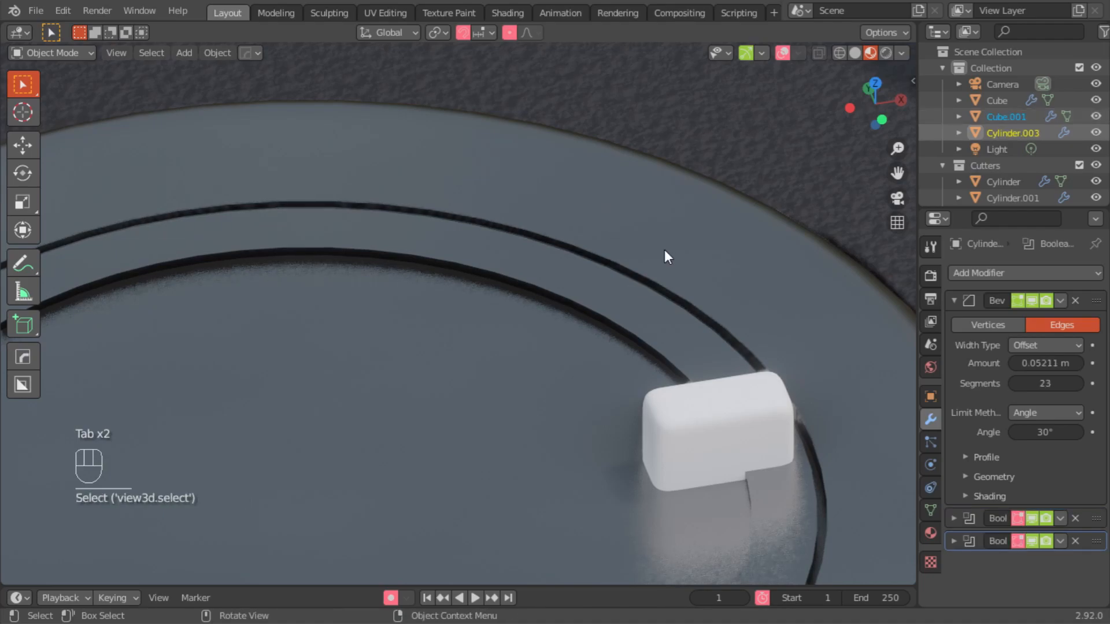
key("q")
left_click(664, 250)
middle_click_drag(667, 249, 702, 511, "ctrl")
middle_click_drag(706, 415, 719, 490, "ctrl")
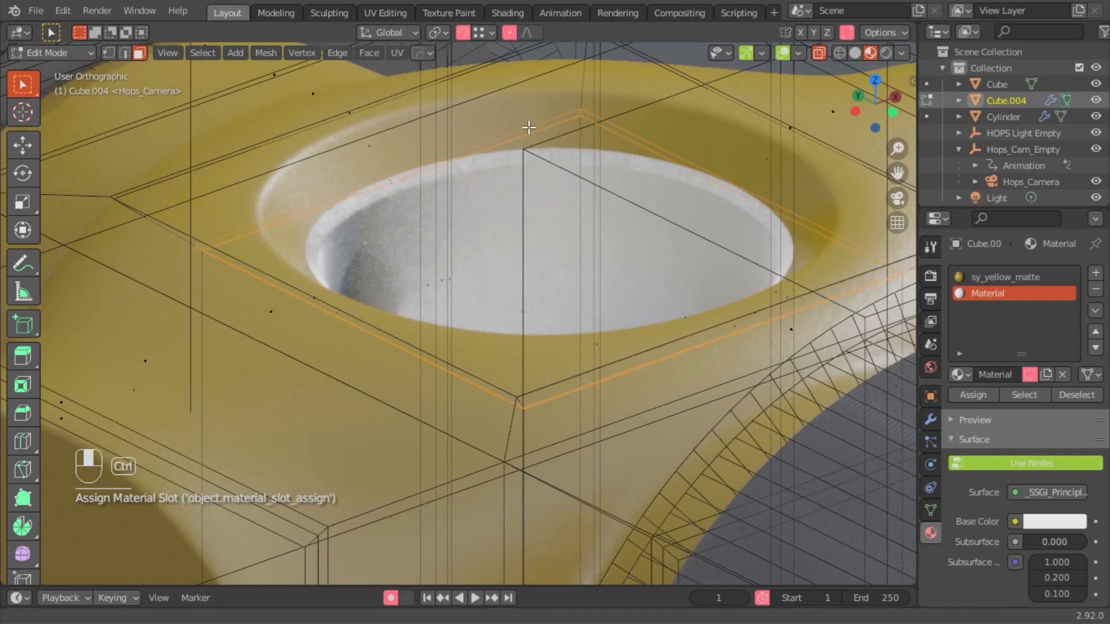
Use the sy_steel_mat material in the yellow part's second material slot and hide the viewport overlays.
left_click(958, 374)
left_click(822, 476)
middle_click_drag(621, 353, 285, 238, "ctrl")
left_click(784, 54)
middle_click_drag(498, 293, 520, 294)
middle_click_drag(520, 294, 517, 277, "shift")
middle_click_drag(473, 327, 550, 280)
scroll(550, 281, "down", 8)
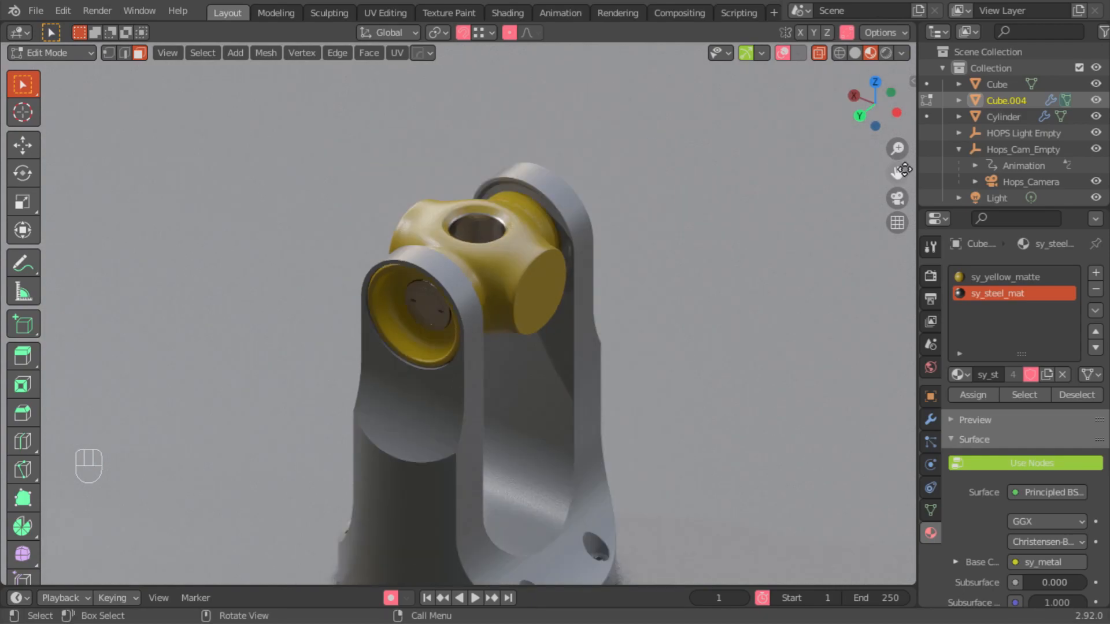
Save the Blender file in its current state.
key("KP_5")
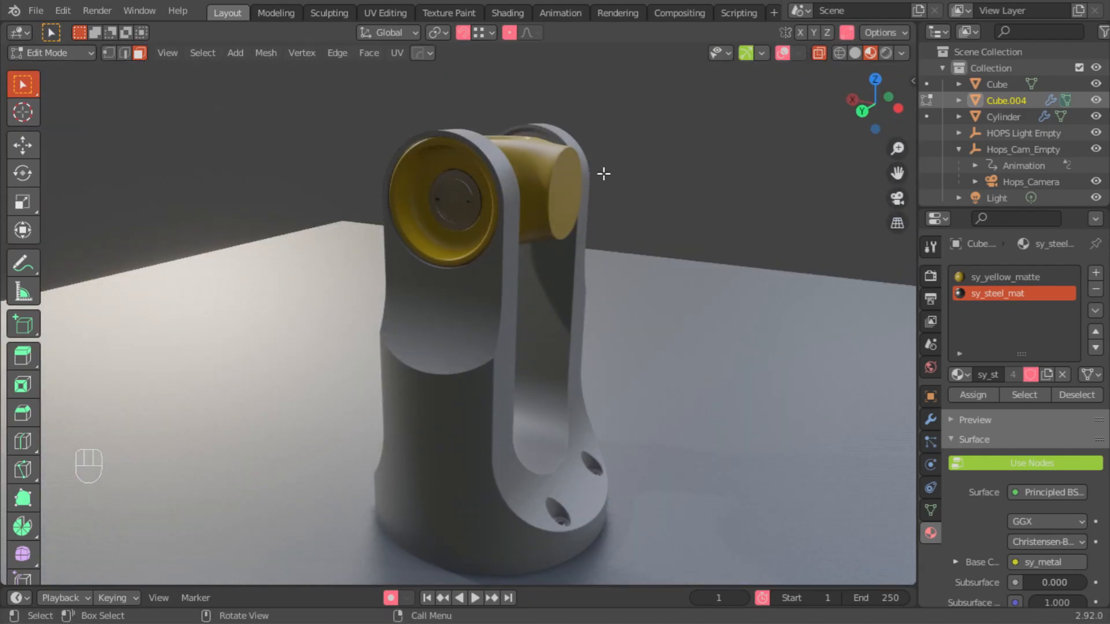
key("KP_5")
left_click(35, 11)
left_click(65, 120)
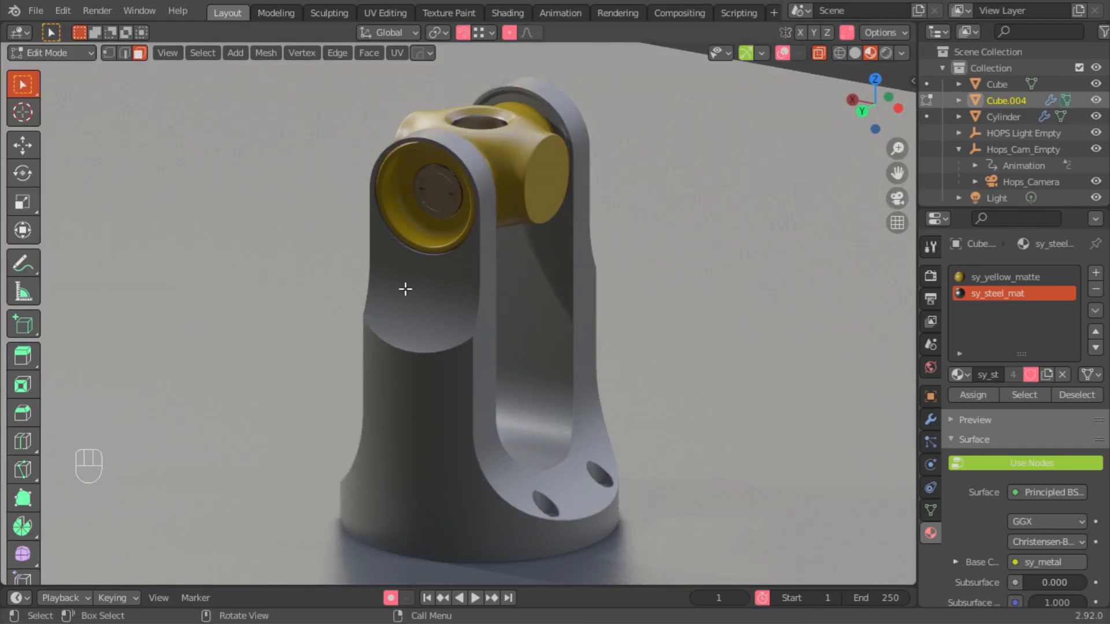
Show the viewport overlays again and turn off X-ray.
middle_click_drag(477, 282, 424, 235)
left_click(783, 53)
left_click(818, 54)
middle_click_drag(532, 200, 513, 208)
Snap the 3D cursor to the world origin.
key("shift+s")
left_click(352, 185)
middle_click_drag(334, 228, 360, 236)
key("shift+s")
left_click(256, 297)
mouse_move(444, 212)
middle_mouse_down()
mouse_move(417, 214)
mouse_move(376, 245)
mouse_move(404, 251)
mouse_move(370, 246)
middle_mouse_up()
Switch the viewport to Solid shading with the recessed round part in view.
key("z")
scroll(398, 248, "up", 6)
middle_click_drag(370, 245, 364, 266, "shift")
scroll(364, 272, "down", 6)
mouse_move(370, 404)
middle_mouse_down()
mouse_move(222, 438)
mouse_move(379, 342)
middle_mouse_up()
scroll(463, 196, "up", 5)
mouse_move(481, 133)
middle_mouse_down("shift")
mouse_move(486, 160)
mouse_move(462, 139)
middle_mouse_up("shift")
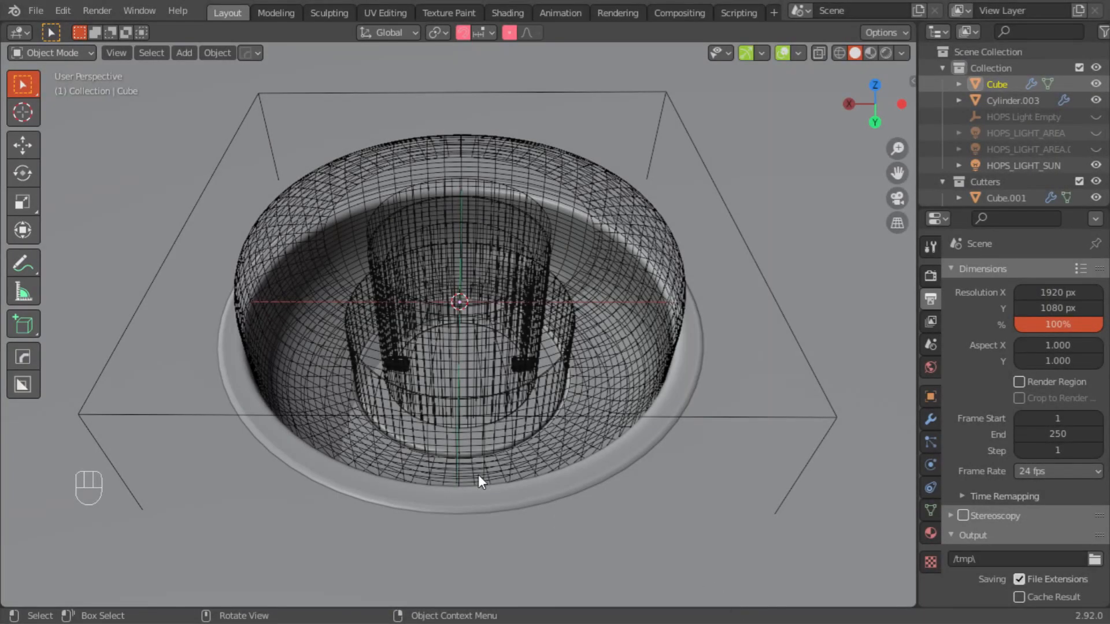
left_click(197, 413)
key("g")
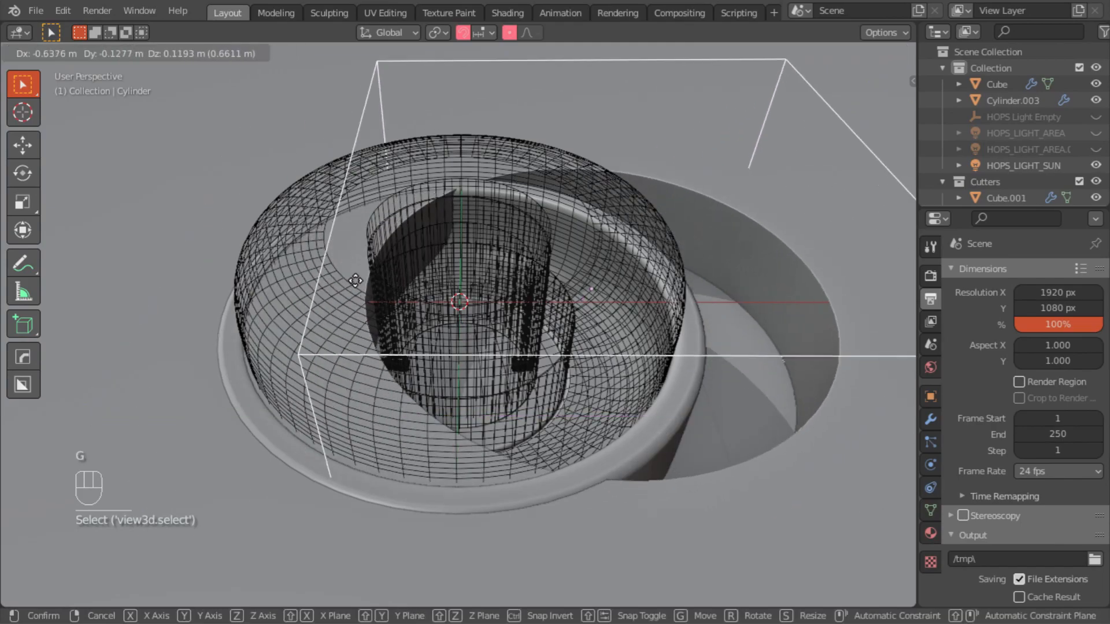
right_click(249, 322)
left_click(240, 267)
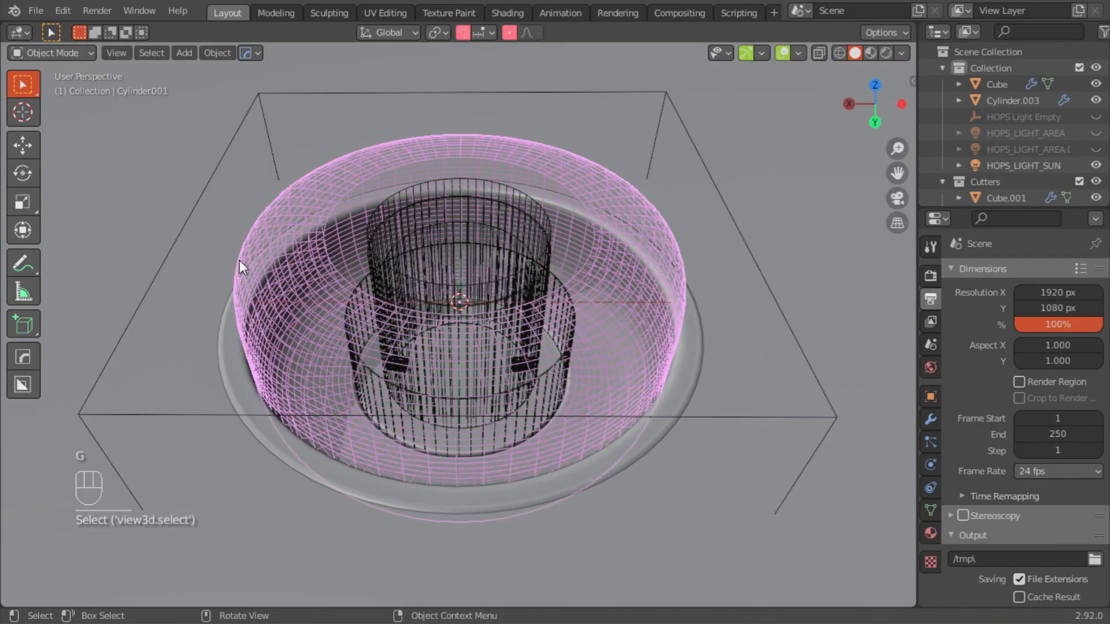
key("g")
right_click(250, 258)
mouse_move(324, 289)
middle_mouse_down()
mouse_move(367, 268)
mouse_move(325, 277)
middle_mouse_up()
Set the bounding-box cylinder cutter's origin to the 3D cursor, then hide it and the large bowl-shaped cutter.
left_click(123, 356)
middle_click_drag(227, 325, 268, 306)
left_click(219, 333)
middle_click_drag(412, 265, 386, 267)
middle_click_drag(448, 314, 454, 251, "ctrl")
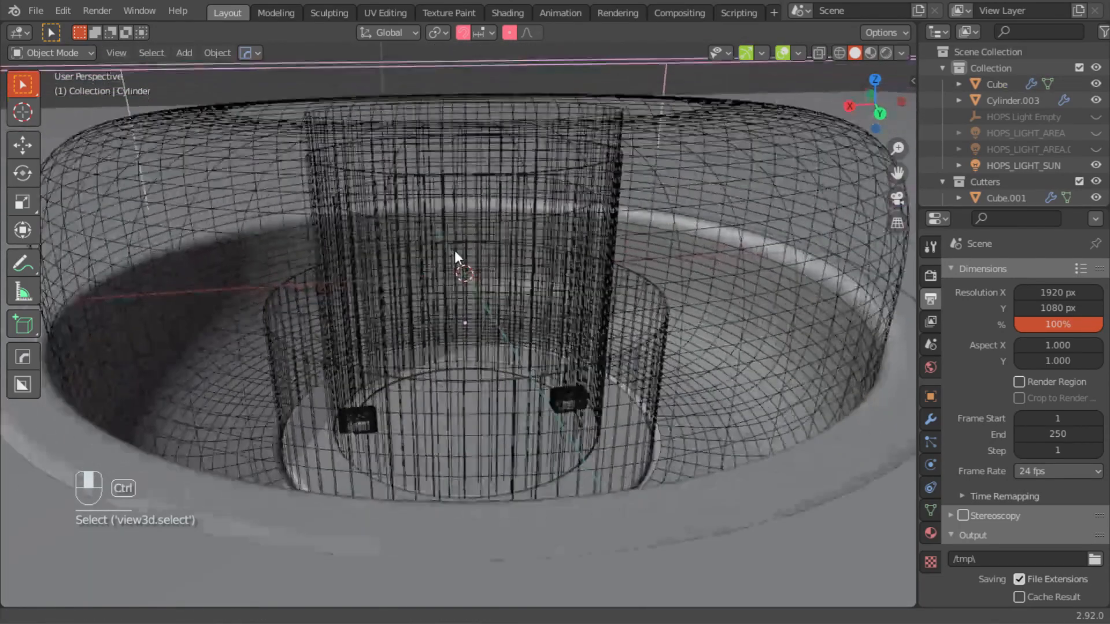
right_click(672, 65)
mouse_move(613, 107)
left_click(738, 139)
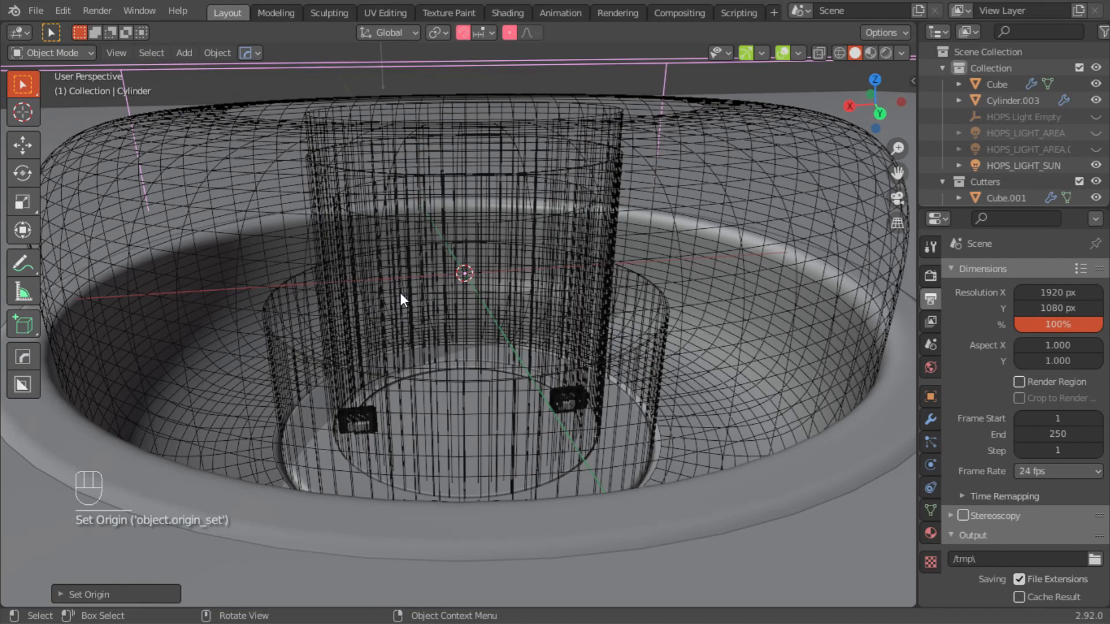
key("h")
left_click(712, 170)
key("h")
Set the origin of the tallest inner cylinder cutter to the 3D cursor and hide it.
left_click(556, 125)
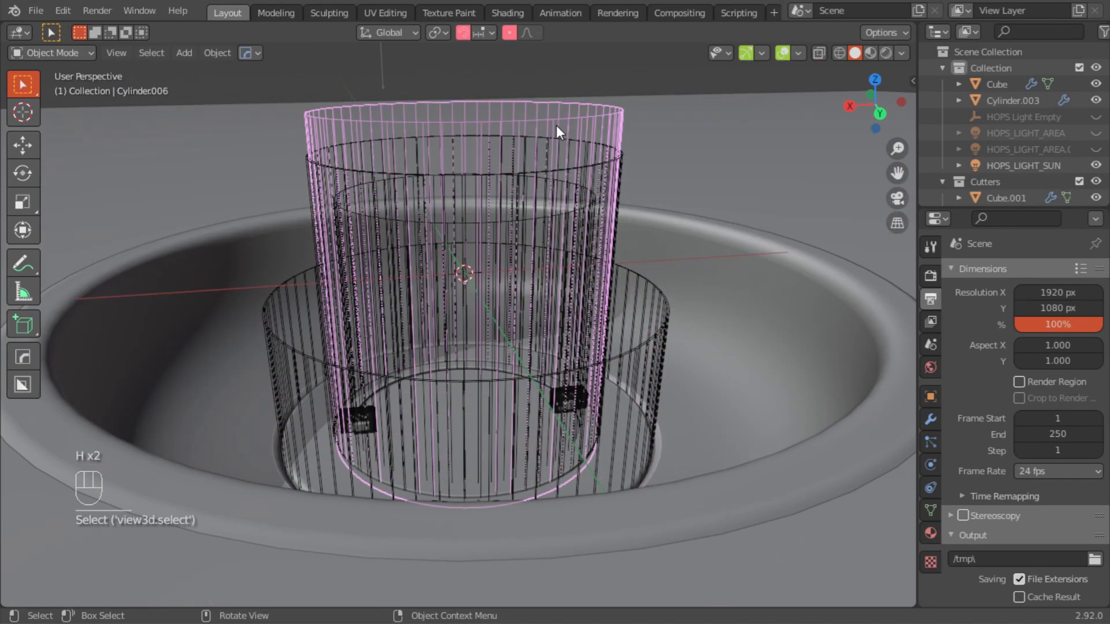
middle_click_drag(409, 248, 406, 264)
right_click(616, 132)
mouse_move(616, 132)
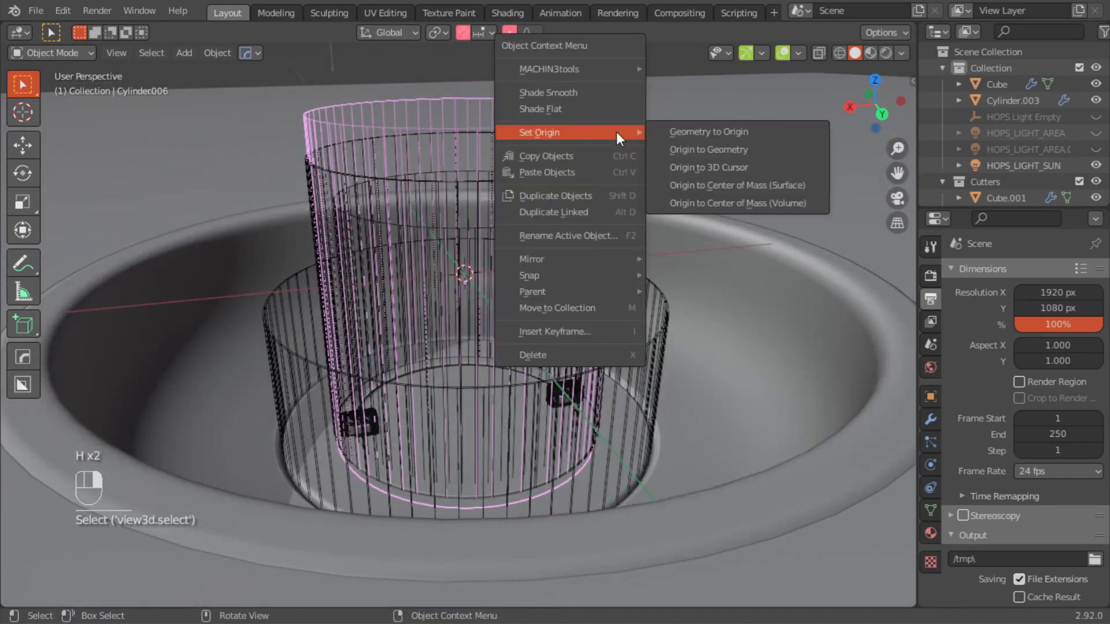
left_click(709, 154)
key("h")
Set the next inner groove cutter's origin to the 3D cursor and hide that cylinder.
left_click(556, 181)
mouse_move(557, 180)
middle_mouse_down()
mouse_move(510, 223)
mouse_move(576, 178)
middle_mouse_up()
right_click(576, 178)
mouse_move(576, 173)
left_click(654, 211)
key("h")
Set the origin of the narrow cylinder cutter Cylinder.004 to the 3D cursor and hide it.
left_click(571, 243)
middle_click_drag(570, 243, 567, 226)
right_click(568, 226)
mouse_move(567, 226)
left_click(657, 261)
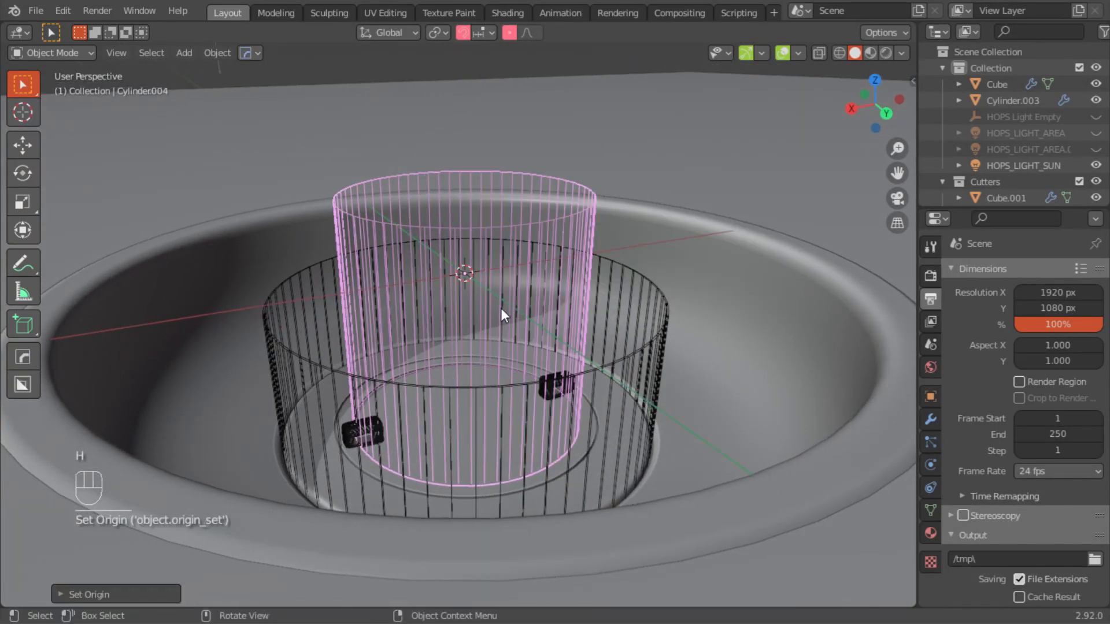
key("h")
Hide the remaining wireframe cylinder cutters around the steel disc.
left_click(574, 277)
key("h")
left_click(550, 274)
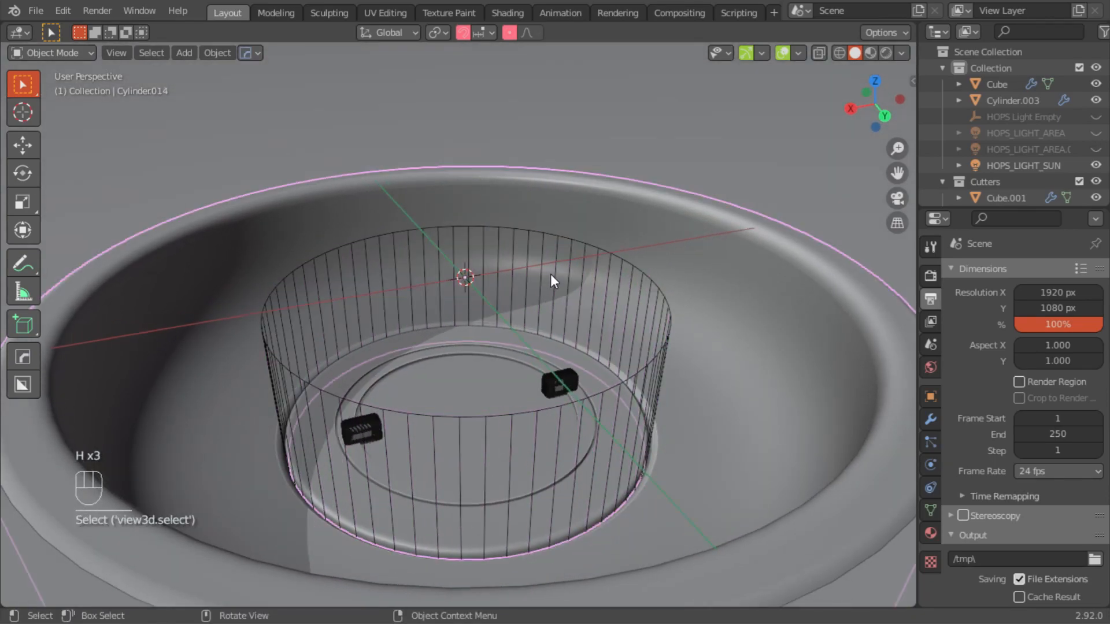
left_click(550, 274)
key("h")
Set the steel disc's origin to the 3D cursor and hide the disc.
middle_click_drag(478, 361, 554, 359)
left_click(463, 425)
right_click(480, 372)
mouse_move(503, 372)
left_click(572, 405)
key("h")
Set the mirrored block cutter's origin to the 3D cursor, then hide it and the round rim.
left_click(549, 358)
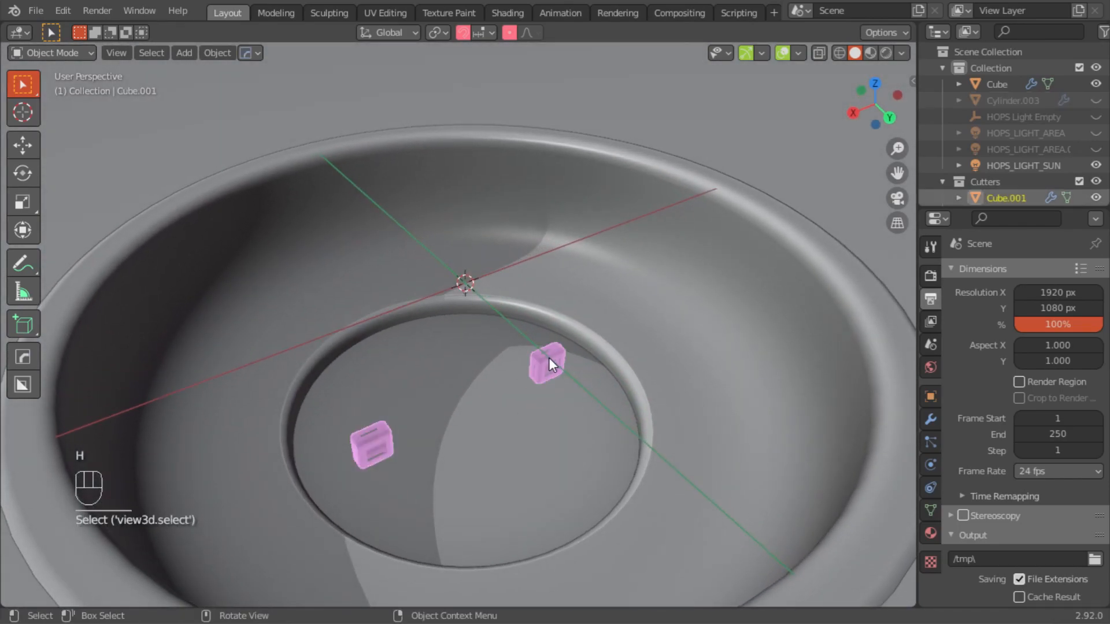
right_click(546, 357)
mouse_move(539, 351)
left_click(665, 392)
middle_click_drag(605, 391, 459, 372)
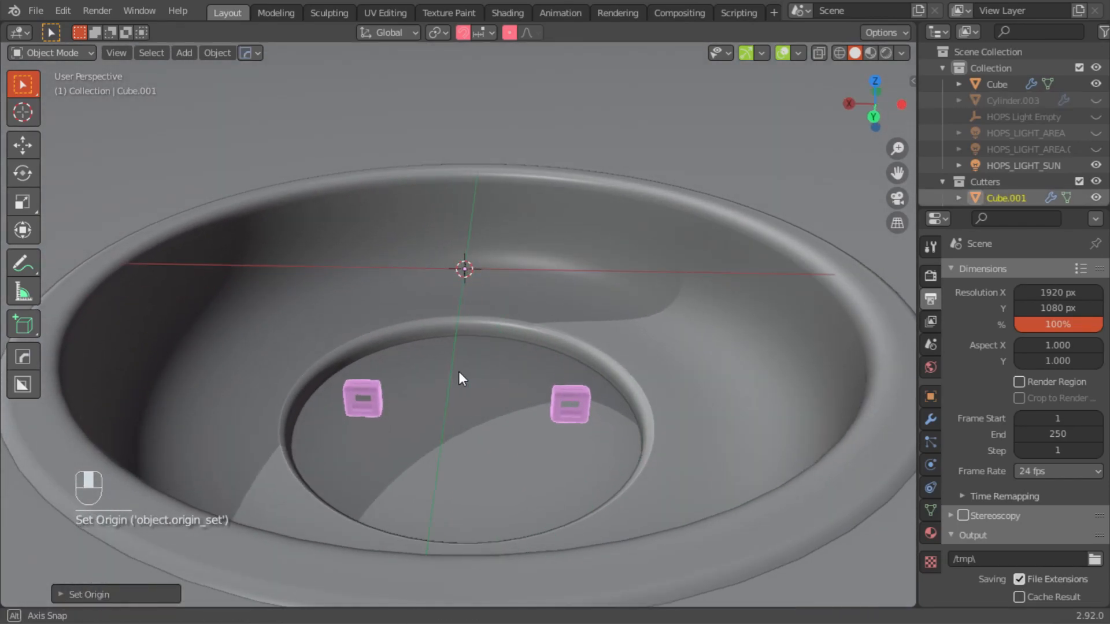
key("h")
left_click(774, 203)
key("h")
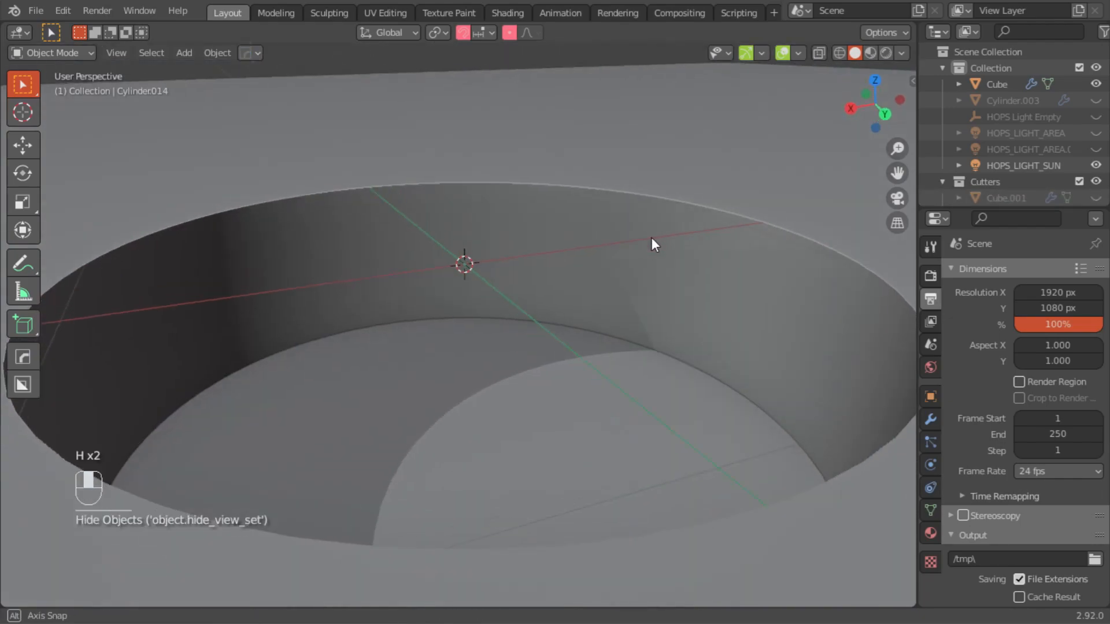
Reveal all hidden objects, then hide the HOPS Light Empty and the first HOPS area light.
key("alt+h")
left_click(473, 100)
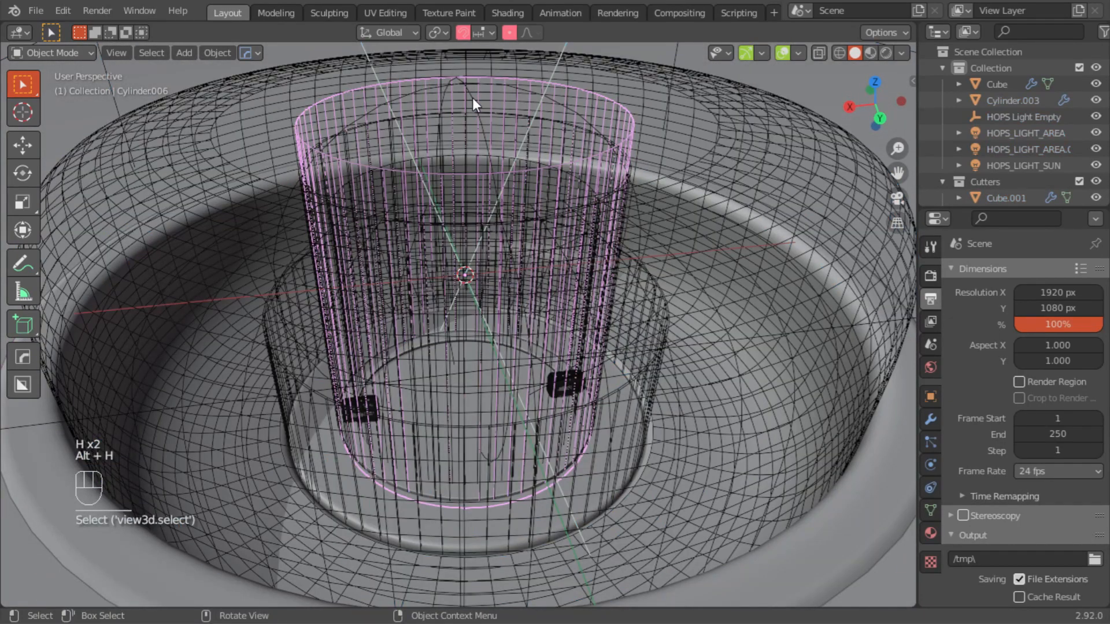
left_click(473, 98)
key("h")
left_click(378, 68)
key("h")
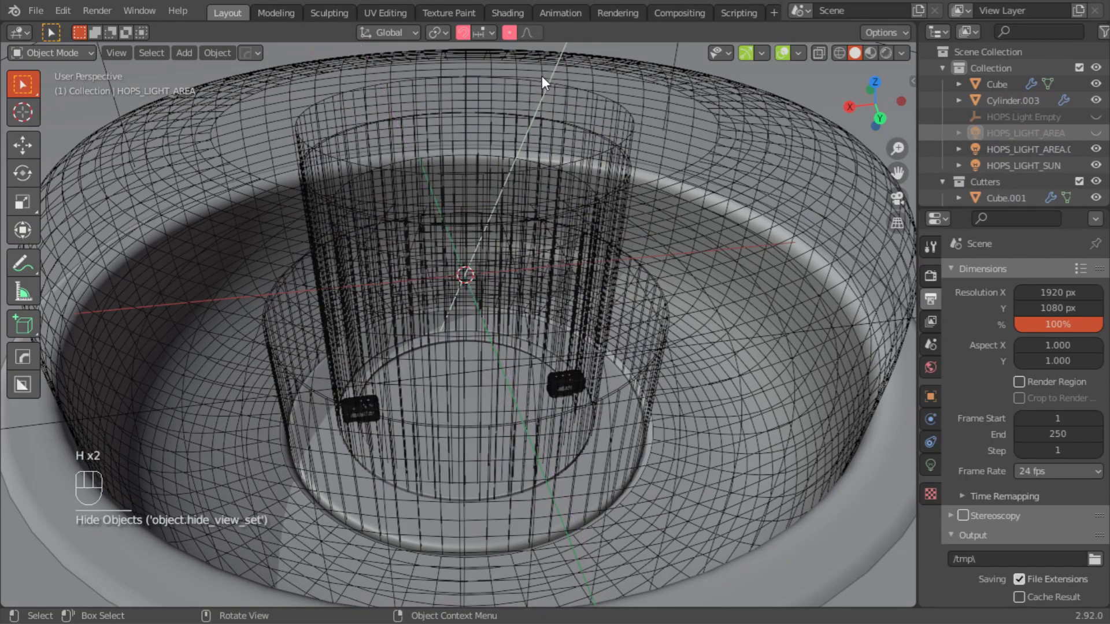
scroll(560, 205, "down", 5)
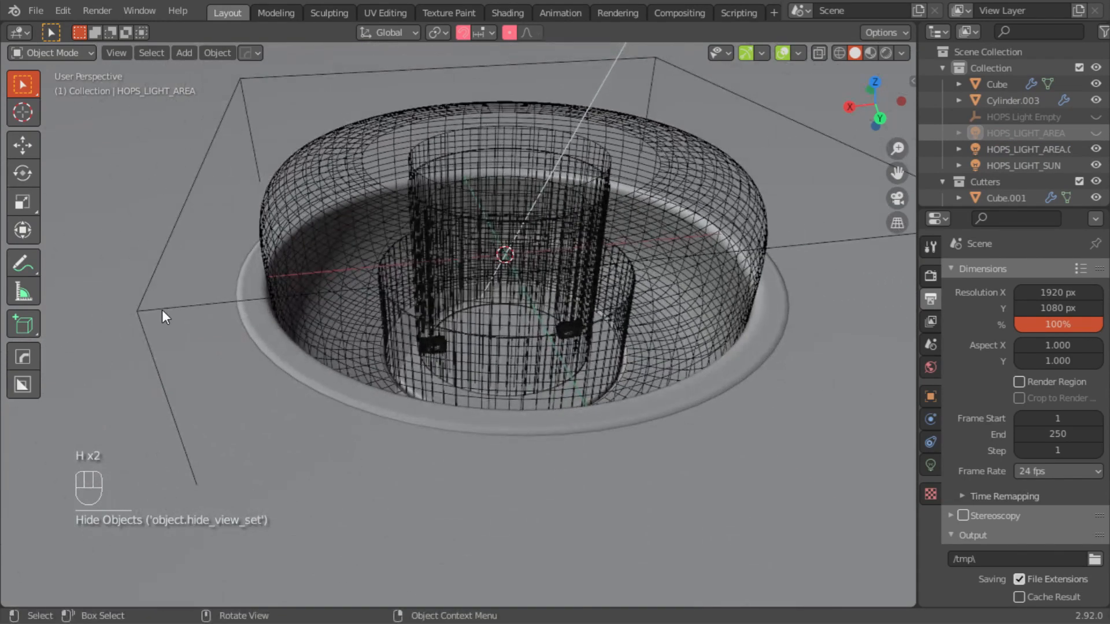
left_click(258, 298)
key("g")
right_click(379, 280)
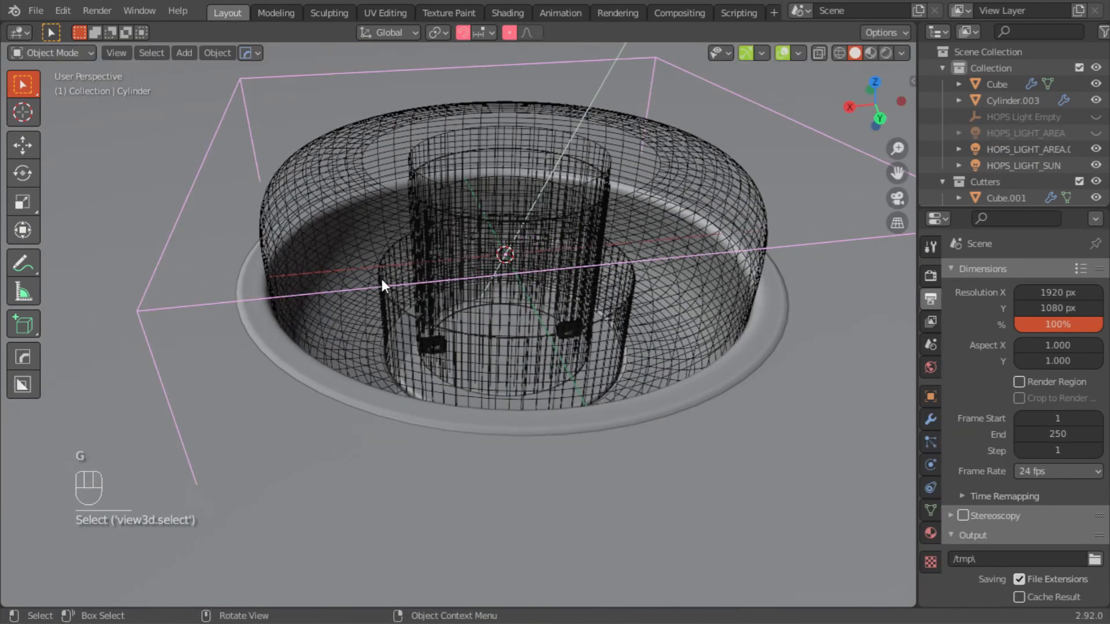
Hide the second HOPS area light and the large Cube base.
key("KP_7")
middle_click_drag(415, 251, 552, 146, "ctrl")
left_click(425, 88)
key("h")
left_click(272, 136)
key("h")
middle_click_drag(307, 134, 464, 200)
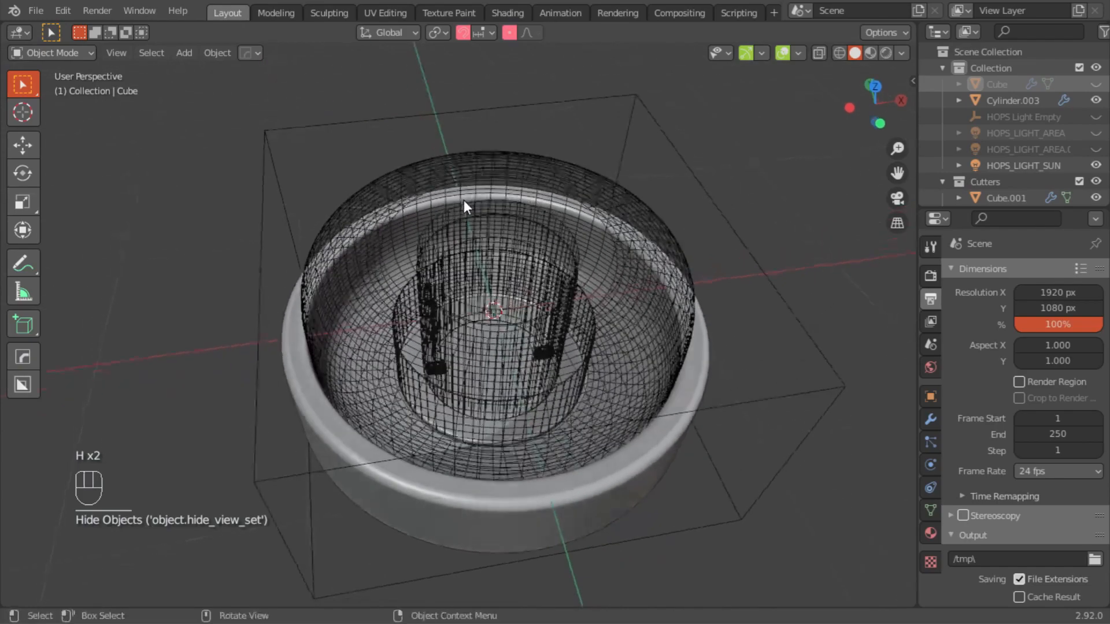
Parent all the round part's objects to the bounding-box cylinder with the Object option, selecting them through X-ray in top view.
key("KP_7")
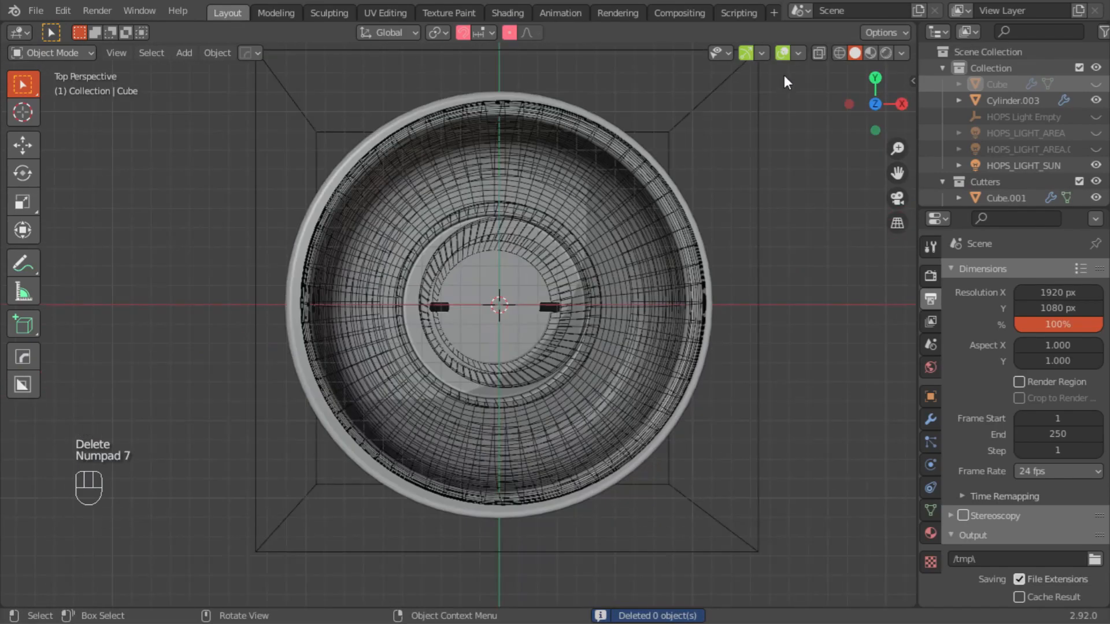
left_click(818, 51)
scroll(466, 262, "down", 2)
left_click_drag(735, 114, 252, 469)
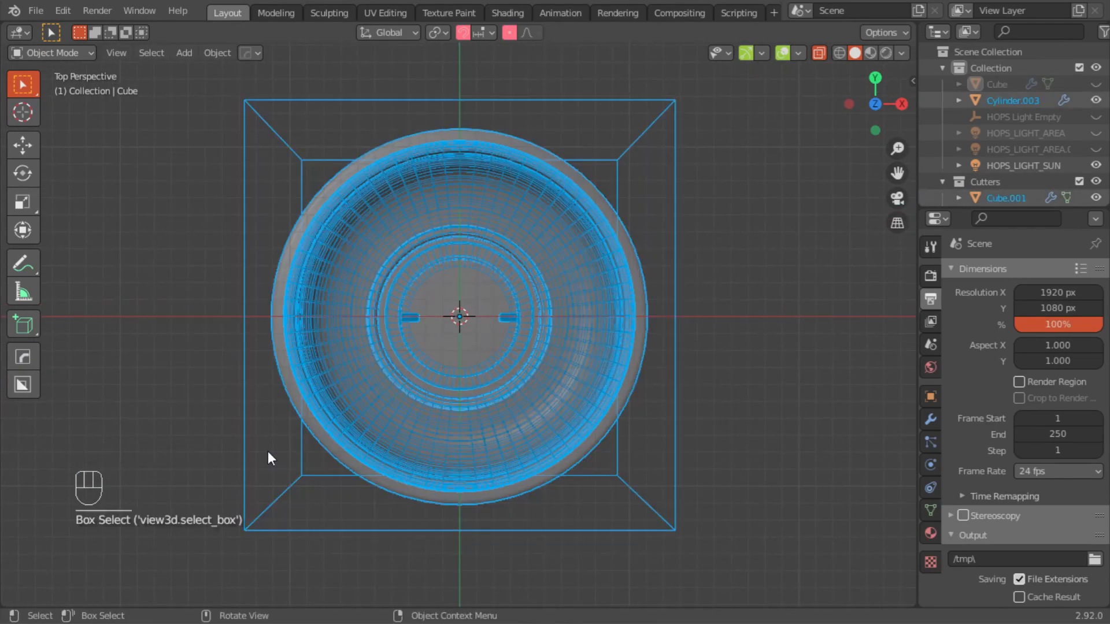
left_click(640, 137, "shift")
left_click(637, 137, "shift")
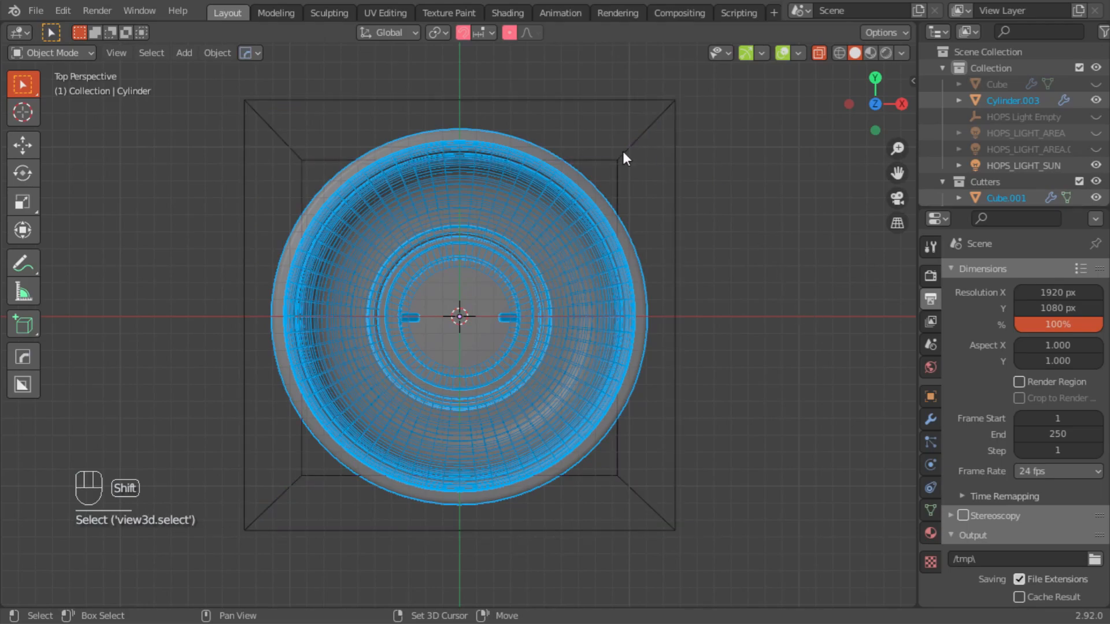
left_click(625, 150, "shift")
left_click(218, 52)
mouse_move(266, 270)
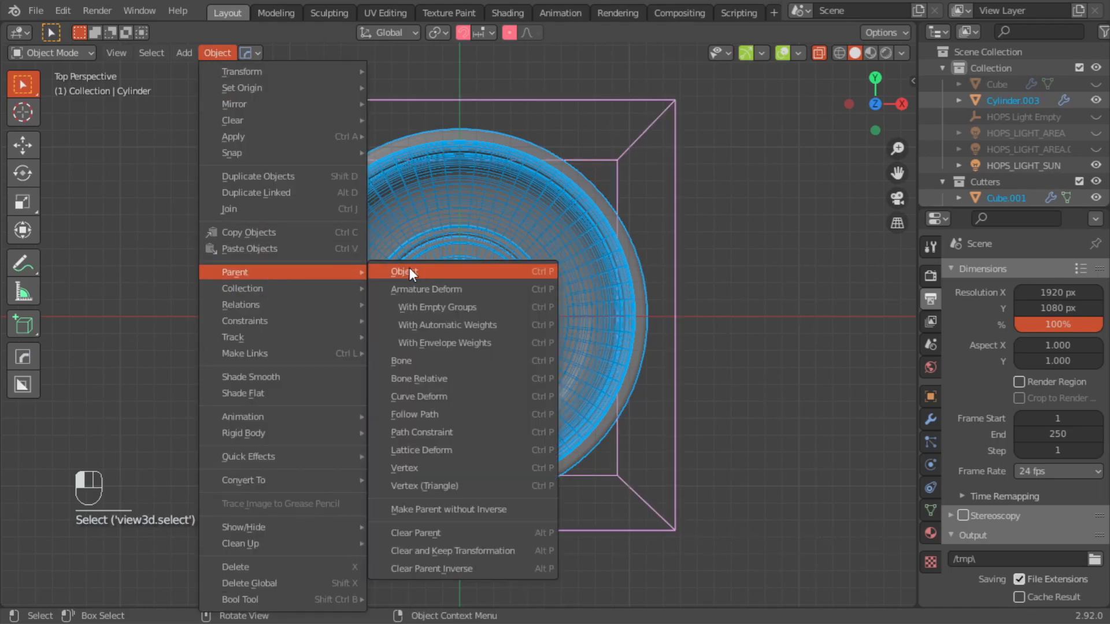
left_click(424, 272)
Check the parenting with a cancelled test move of the bounding-box cylinder.
middle_click_drag(593, 286, 627, 202)
left_click(650, 315)
left_click(674, 273)
key("g")
right_click(638, 268)
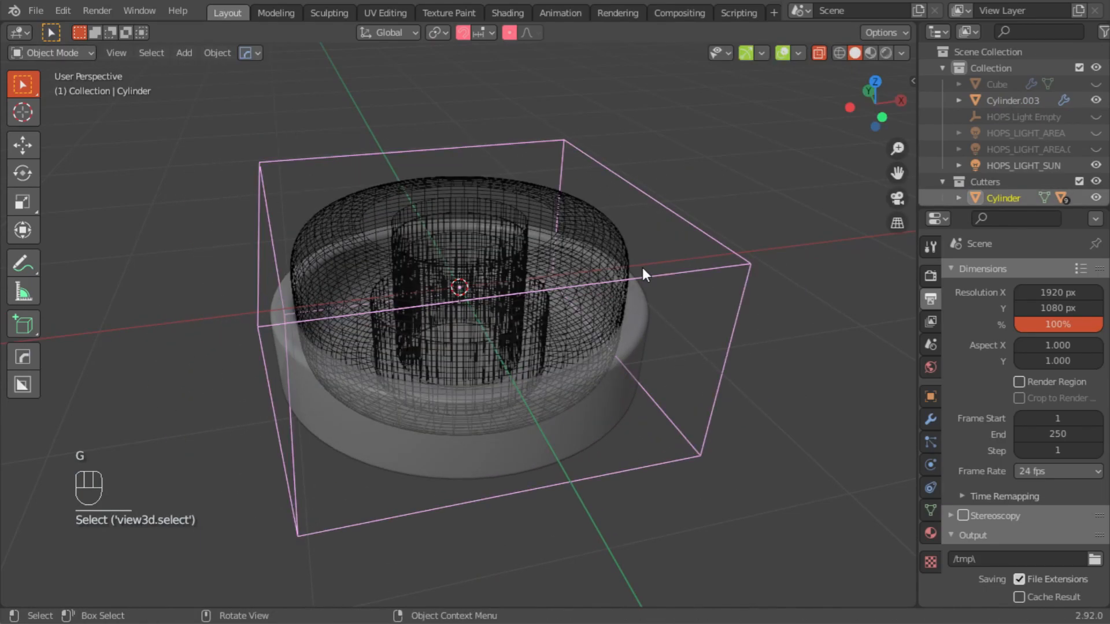
Reveal all hidden objects and turn off X-ray.
key("alt+h")
left_click(380, 79)
left_click(819, 52)
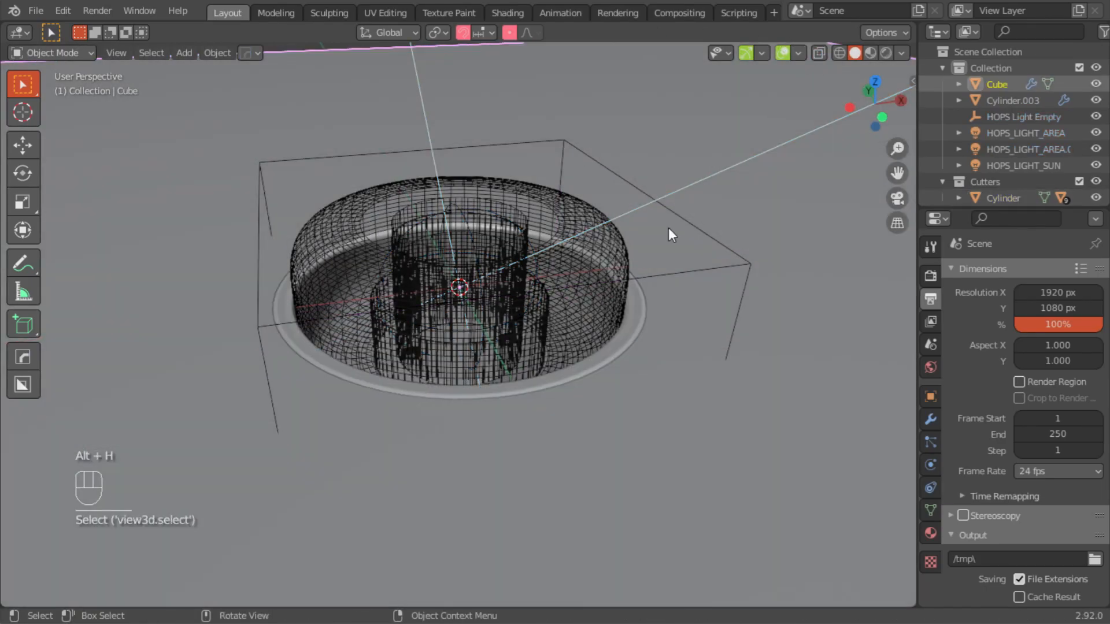
Check with a cancelled test move whether the whole recess follows the parent cylinder across the base.
left_click(691, 272)
key("g")
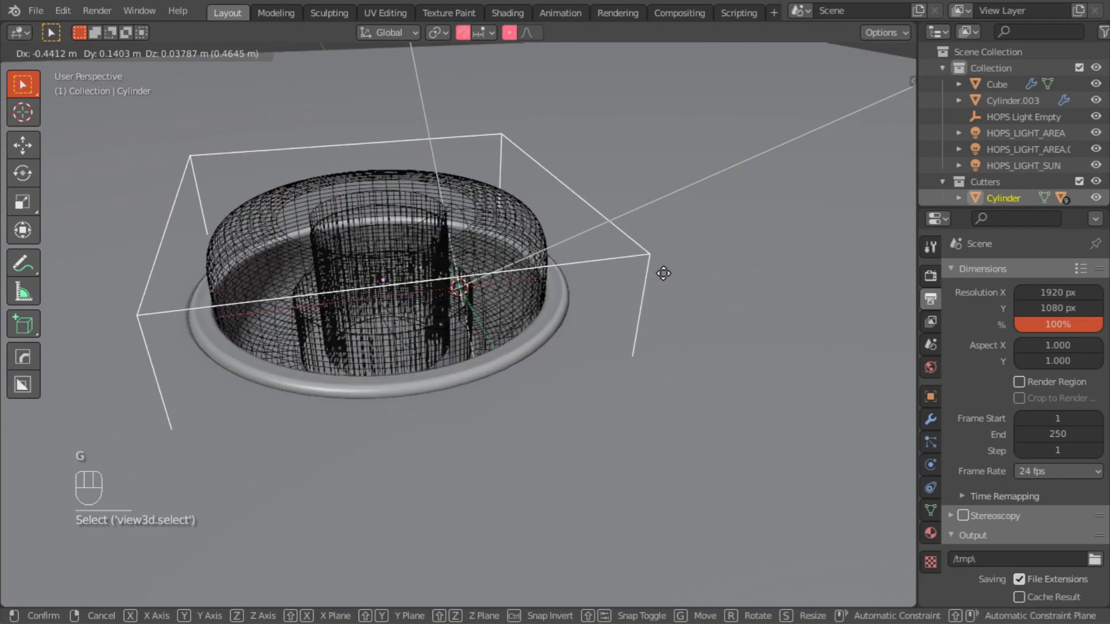
right_click(640, 270)
middle_click_drag(640, 270, 687, 337)
Send the parented cutter assembly to the KIT OPS factory scene as a new INSERT.
key("n")
left_click(797, 478)
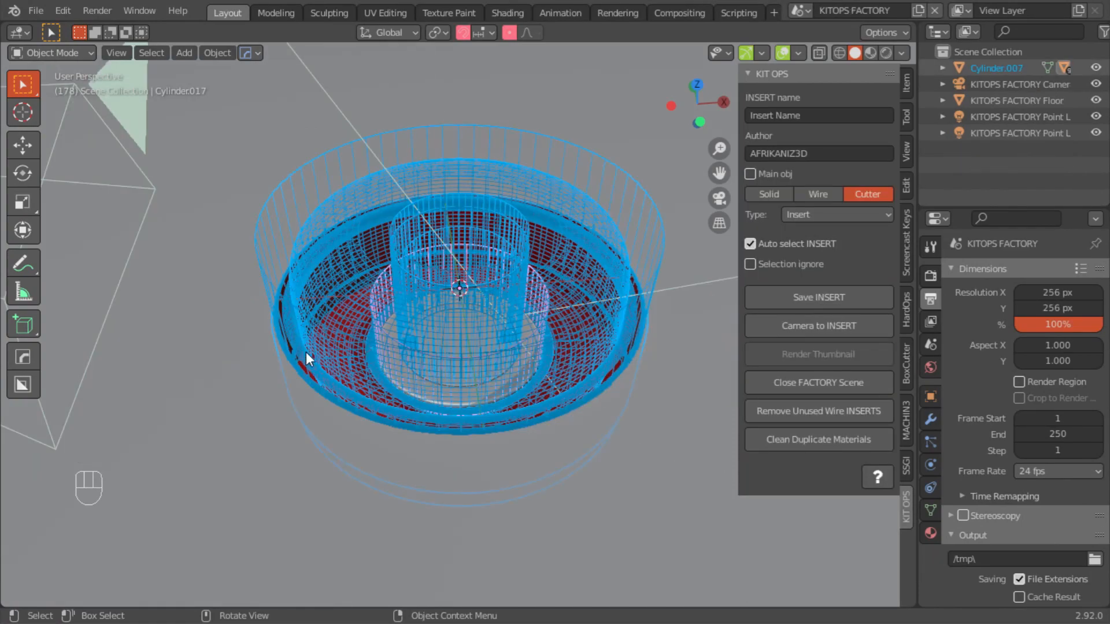
middle_click_drag(297, 359, 329, 347)
Select the factory floor around the recess and examine the rim and red inner faces up close.
left_click(390, 271)
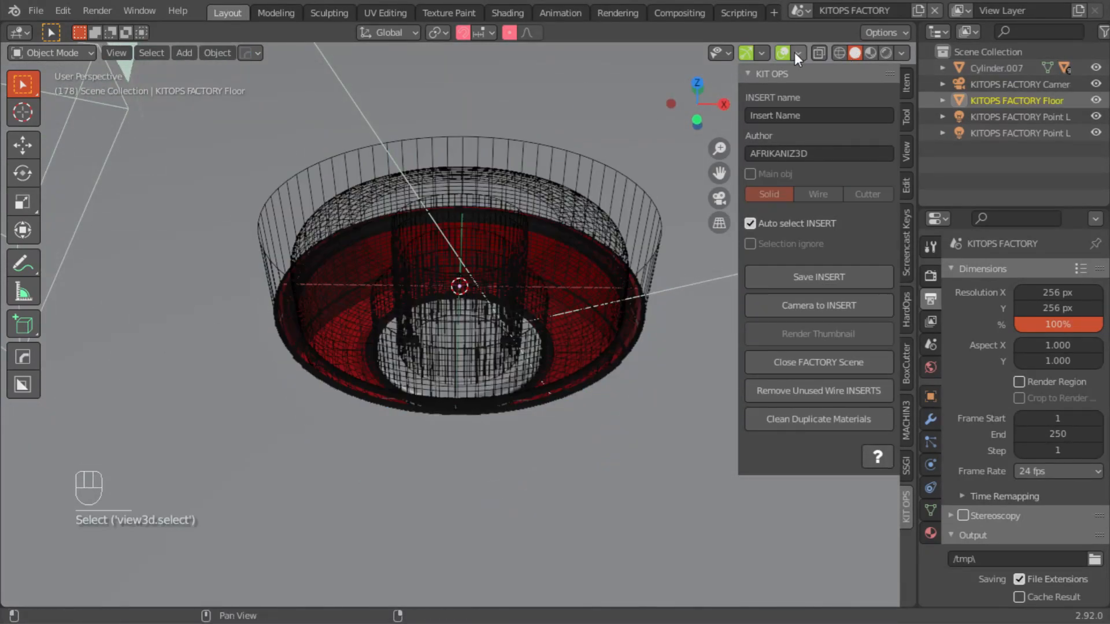
mouse_move(425, 277)
middle_mouse_down()
mouse_move(418, 245)
mouse_move(408, 265)
middle_mouse_up()
left_click(407, 267)
middle_click_drag(345, 341, 318, 409)
middle_click_drag(388, 321, 393, 177, "ctrl")
middle_click_drag(199, 330, 211, 285, "ctrl")
left_click(207, 284)
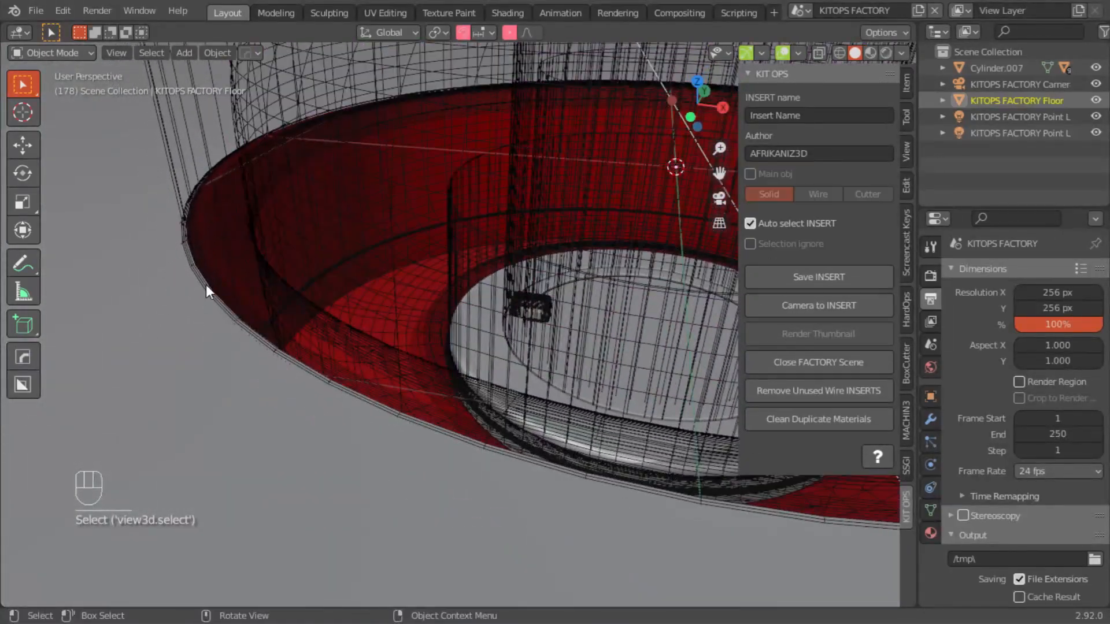
Set the recess's outer rim object to the Solid INSERT type.
left_click(206, 284)
left_click(769, 194)
Check with a cancelled test move that the main cutter cylinder carries the whole recess across the factory floor.
middle_click_drag(405, 289, 193, 268)
left_click(146, 199)
key("g")
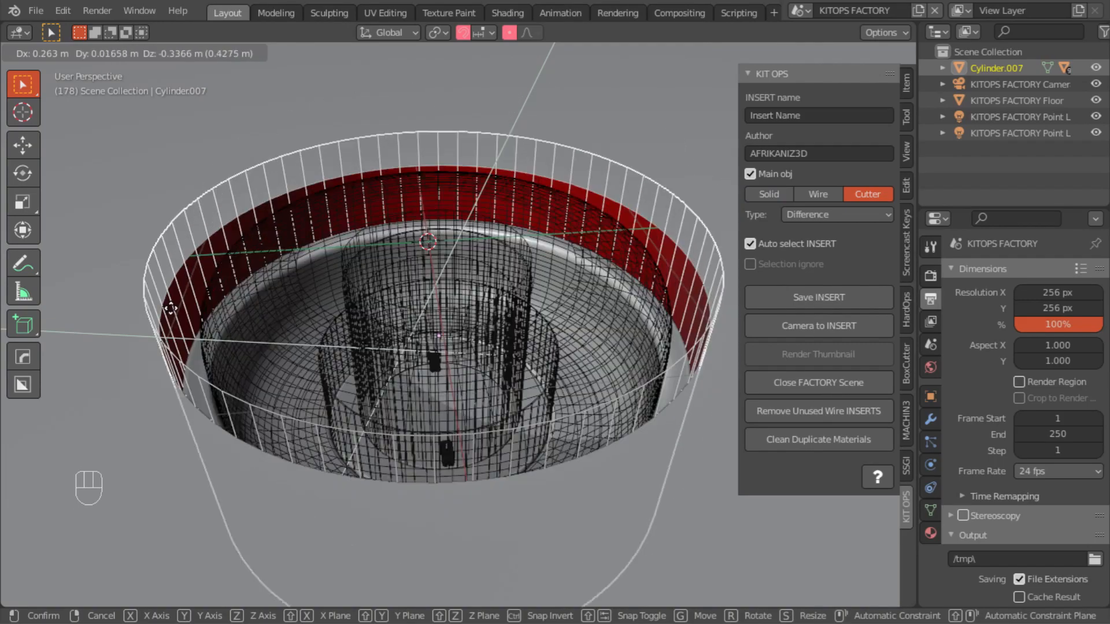
key("Escape")
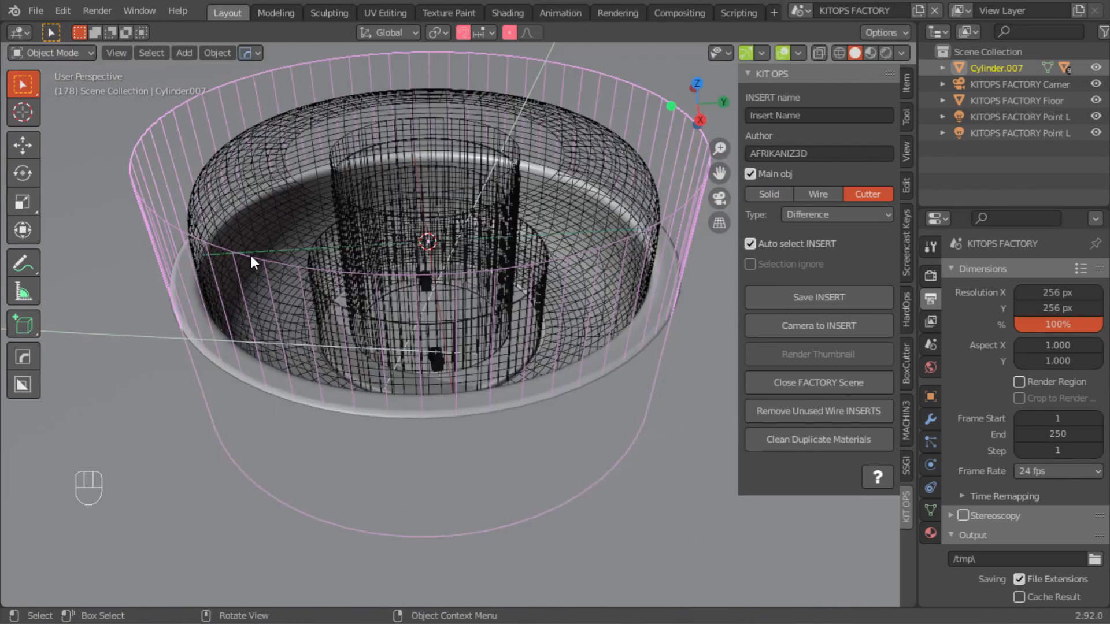
Show the factory scene through its camera in Material Preview shading, with the floor selected and overlays hidden.
key("KP_0")
left_click(869, 52)
left_click(561, 105)
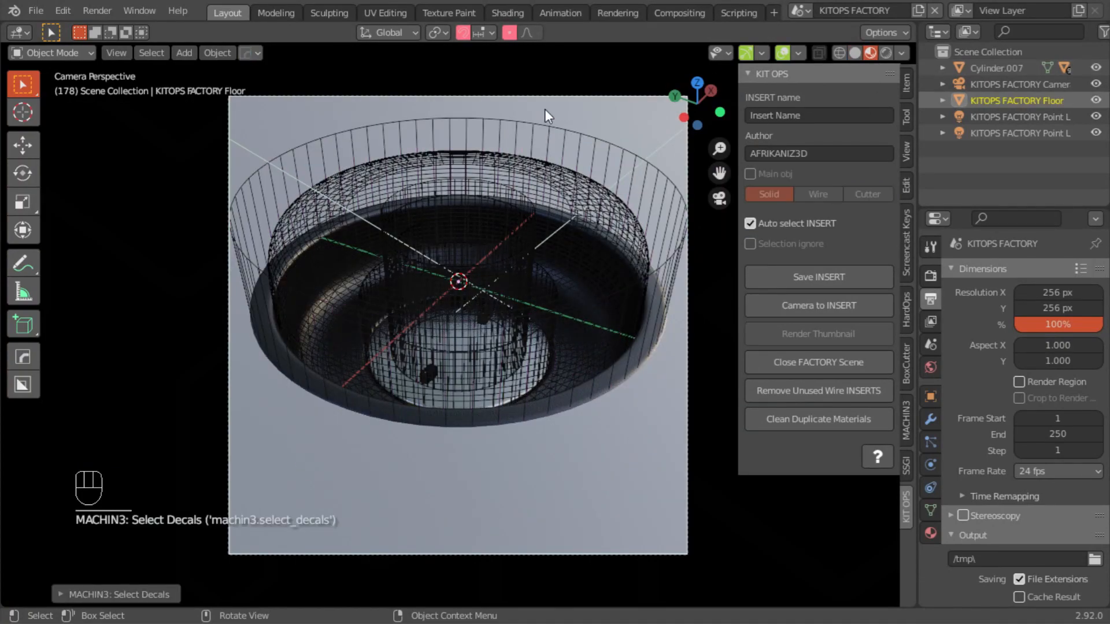
left_click(782, 53)
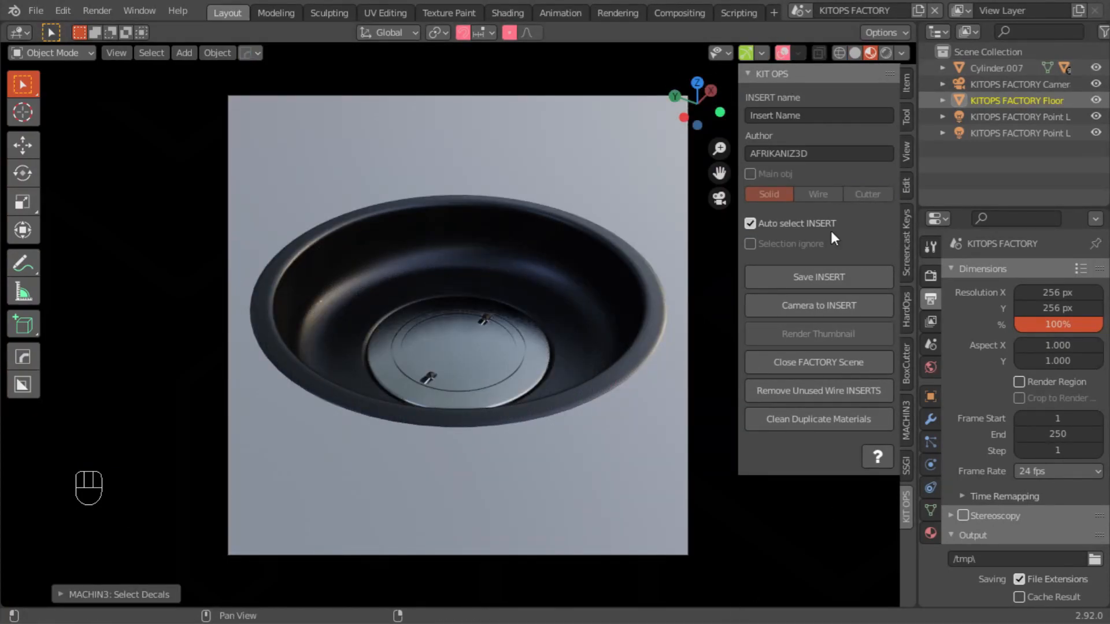
Name the INSERT A3D-KP-02-01 and save it.
left_click(824, 114)
key("BackSpace")
type("A3")
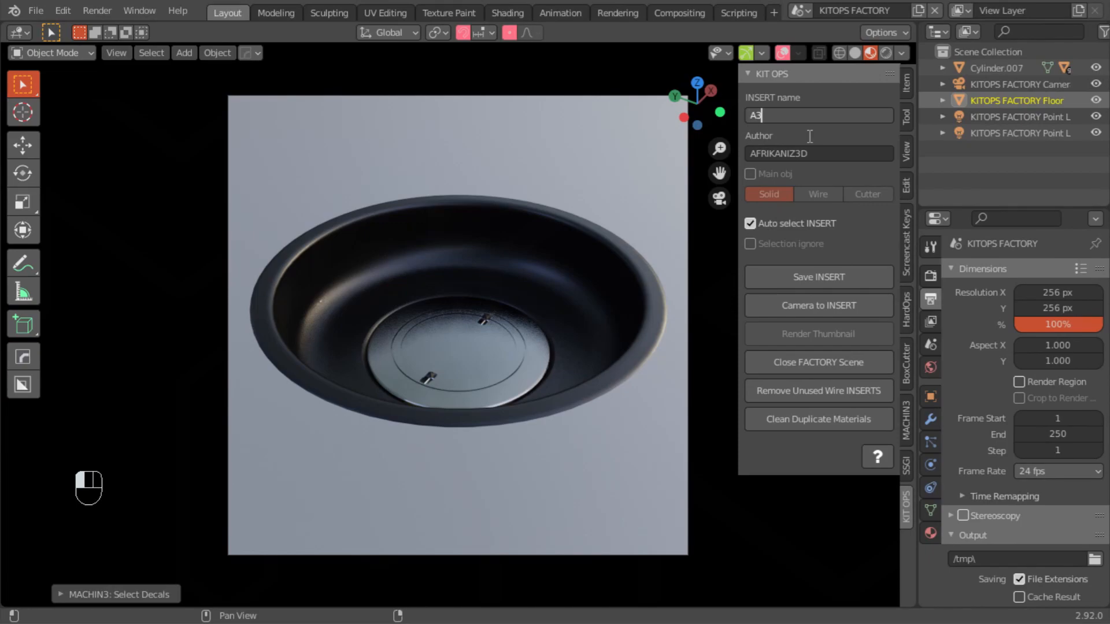
type("D-KP-02-01")
left_click(808, 276)
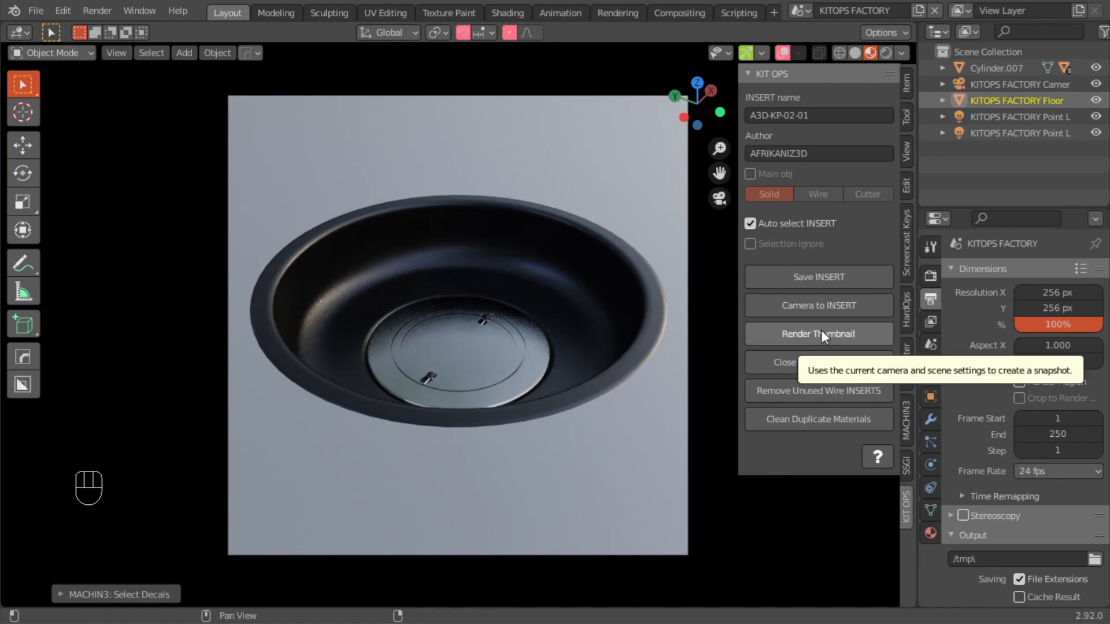
Render the INSERT's thumbnail with the current camera and save the INSERT again.
left_click(821, 337)
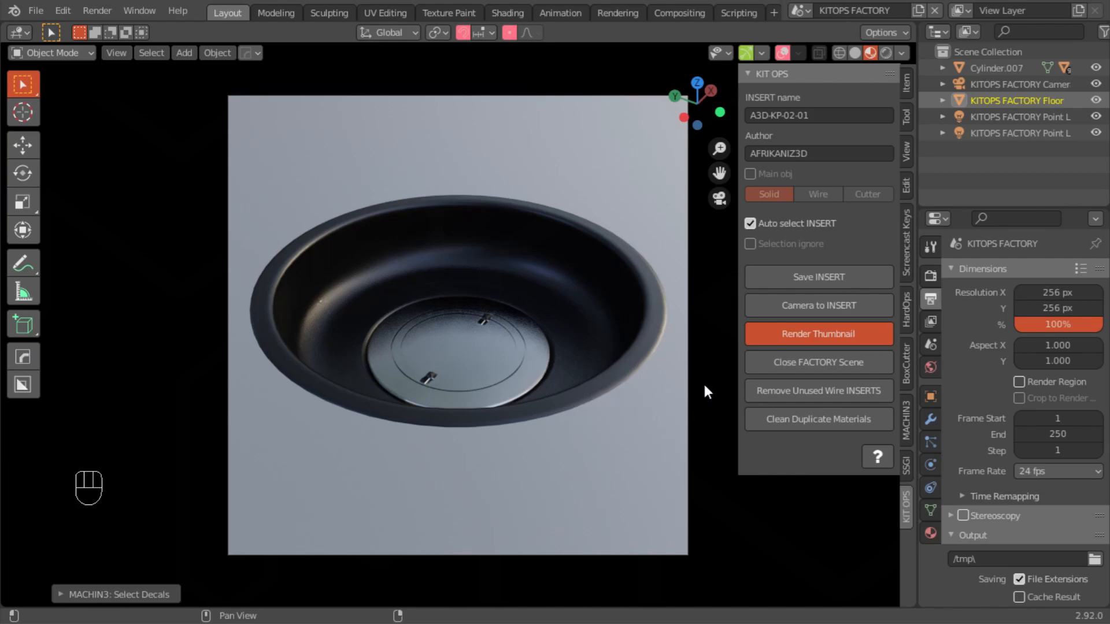
left_click(812, 277)
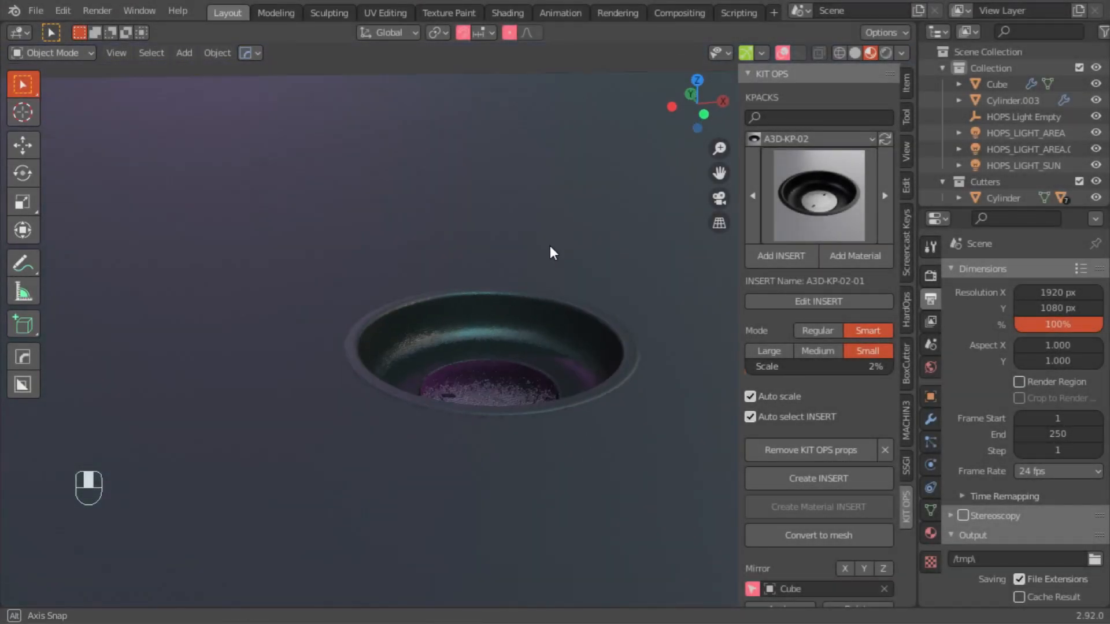
middle_click_drag(525, 399, 112, 399)
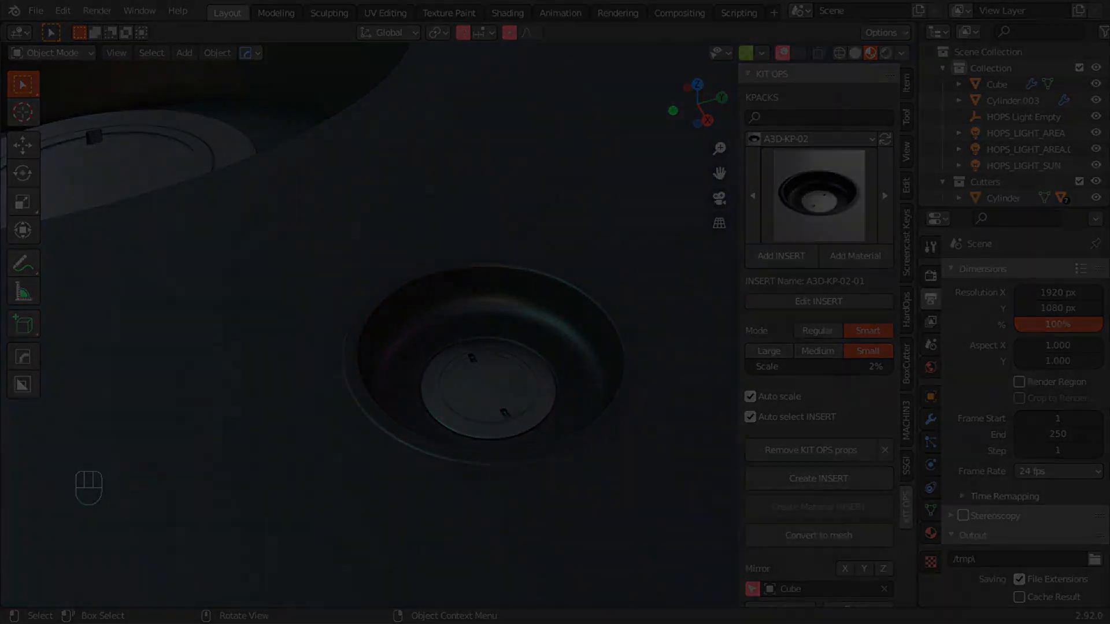